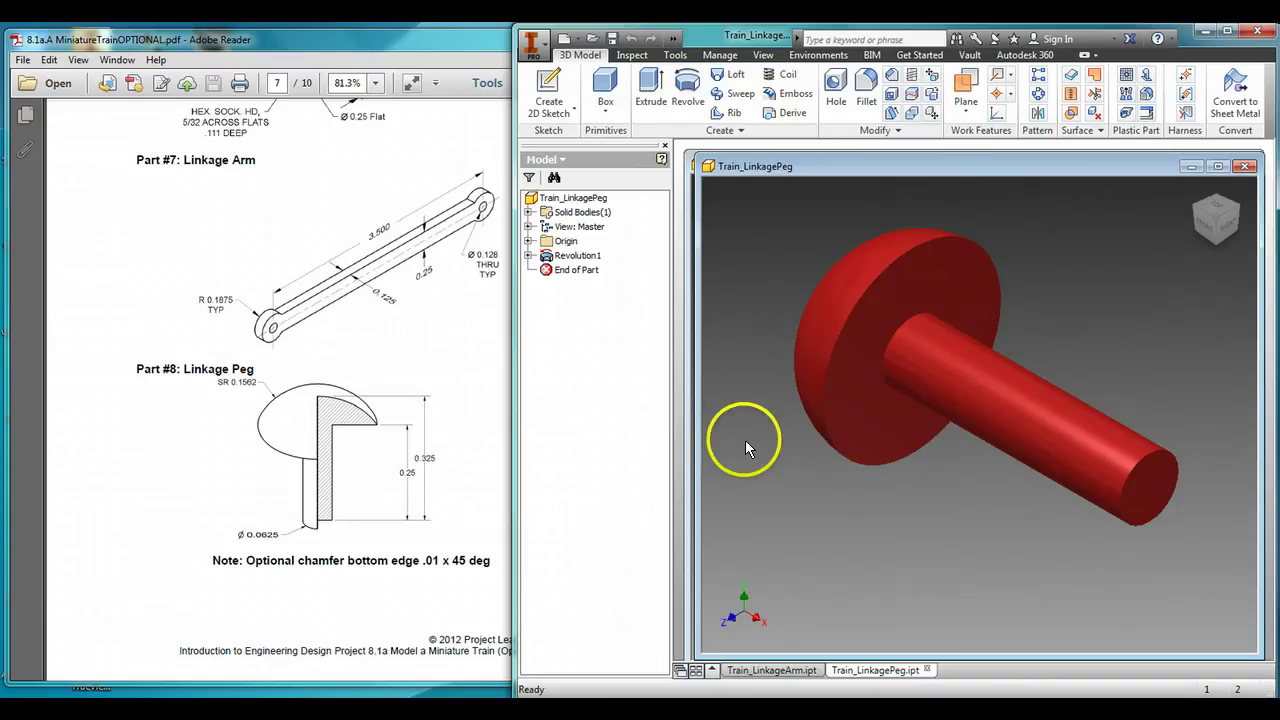
- Minimize the open linkage peg and linkage arm windows and create a new part
left_click(1191, 166)
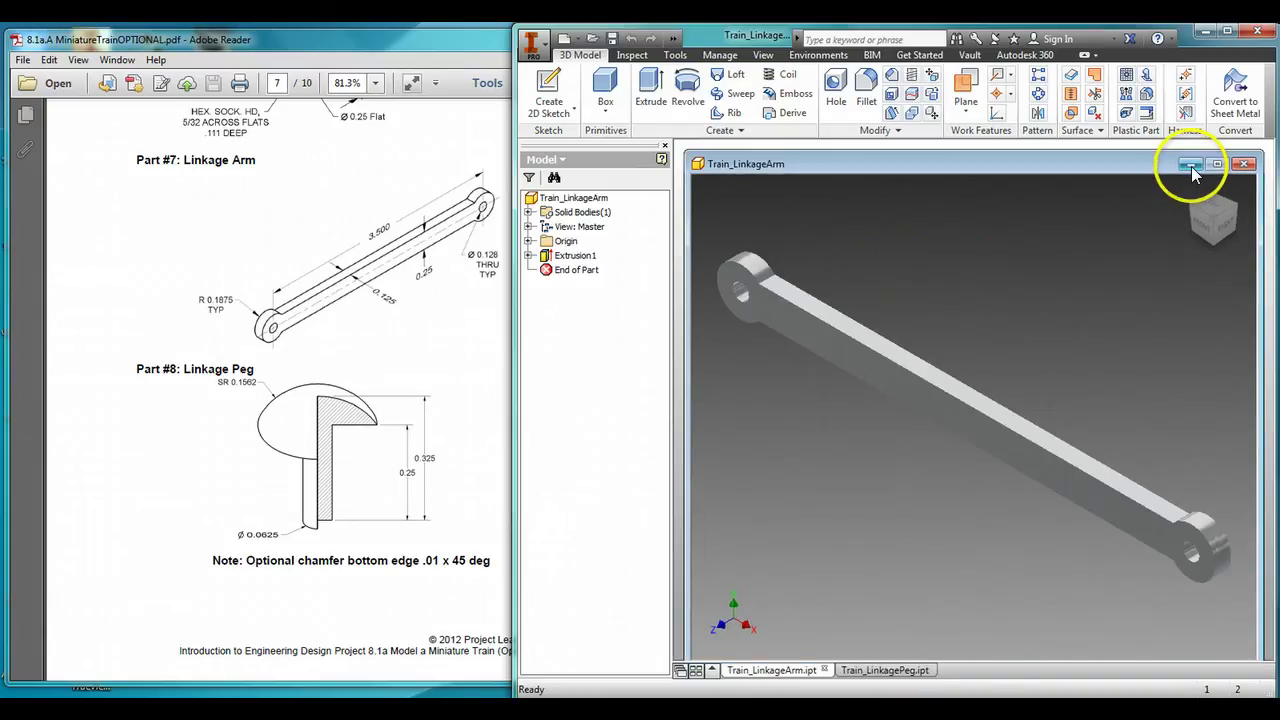
left_click(1191, 166)
left_click(533, 42)
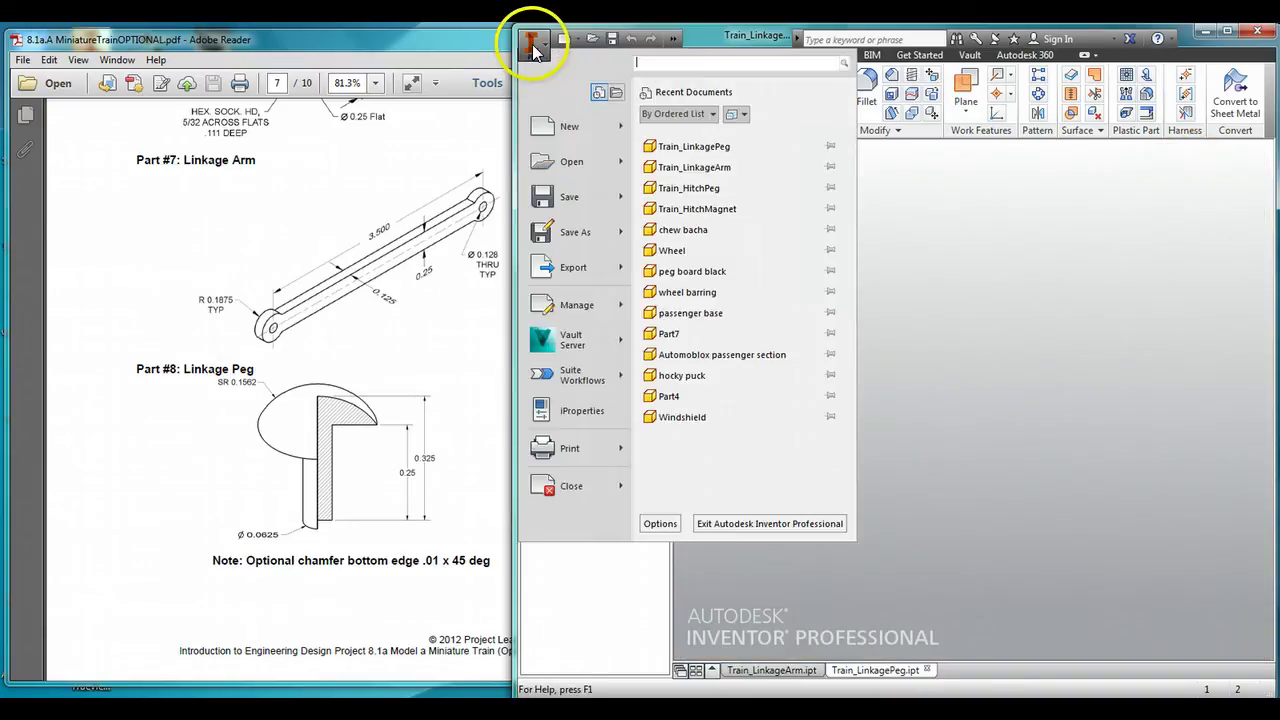
mouse_move(540, 126)
left_click(705, 259)
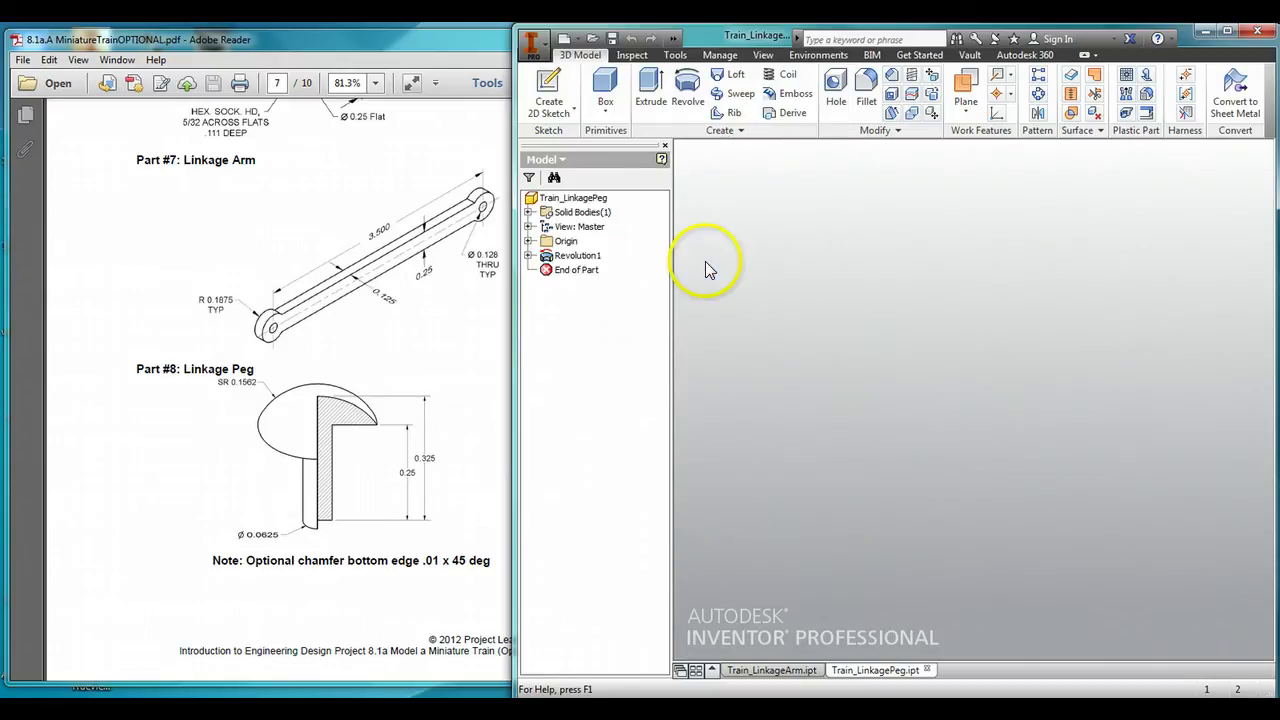
- Start a 2D sketch on the new part's front origin plane
left_click(548, 90)
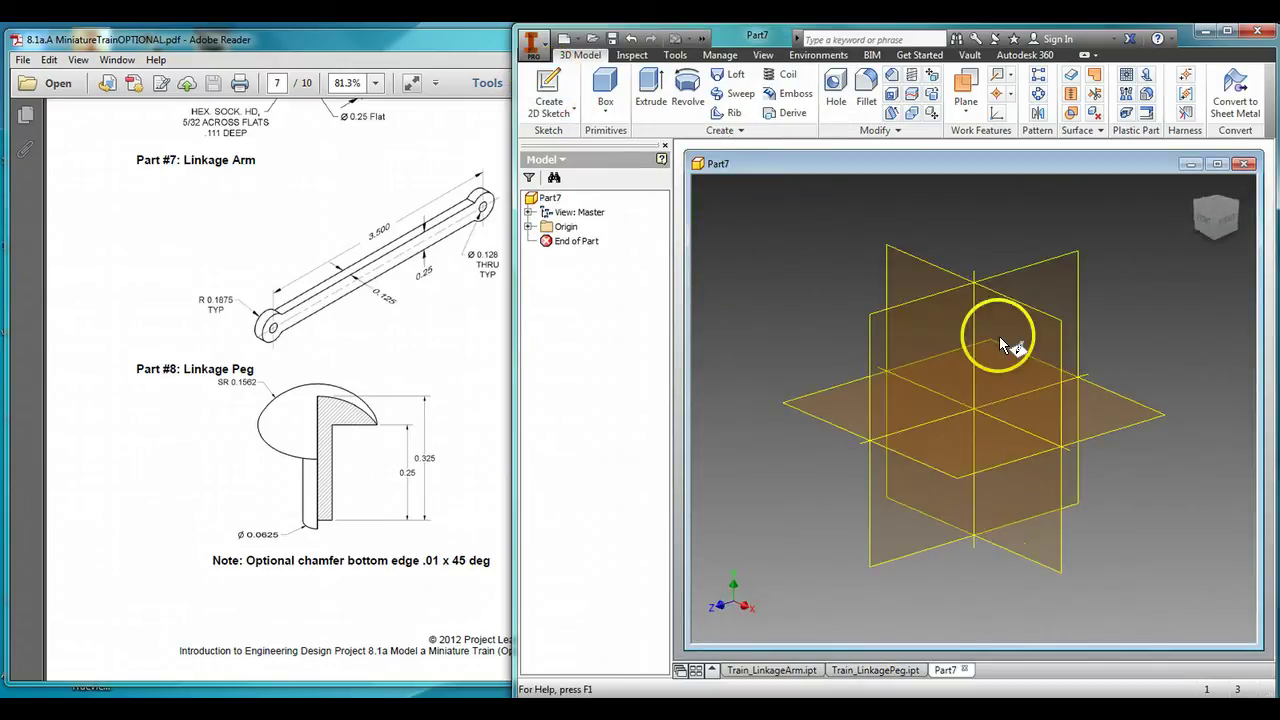
left_click(1008, 332)
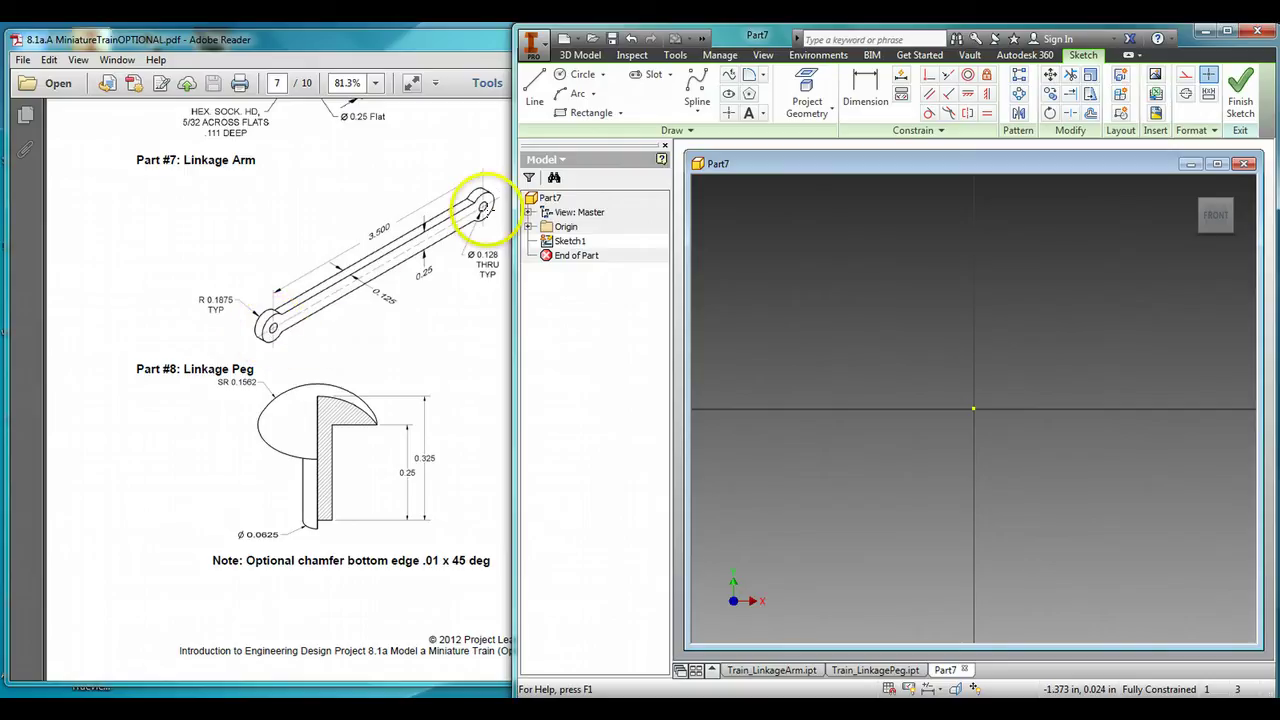
middle_click_drag(826, 366, 723, 334)
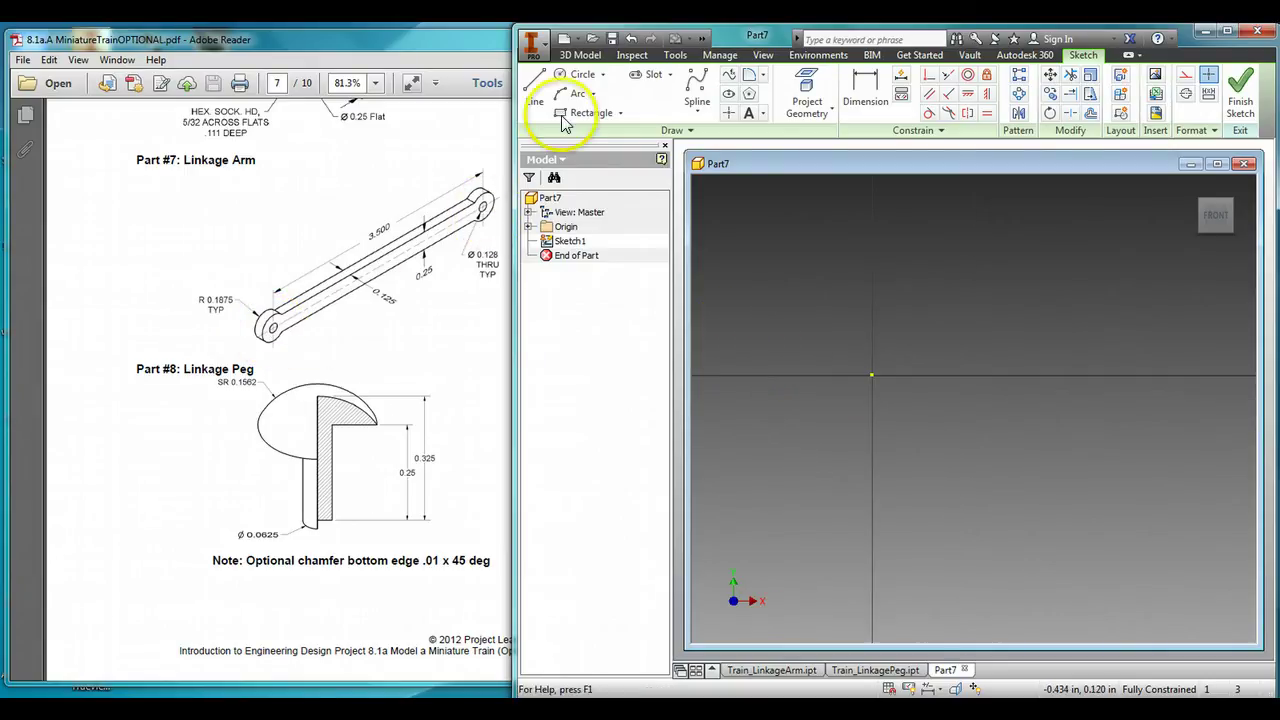
- Draw a horizontal centerline 3.5 in long starting at the sketch origin
left_click(536, 84)
left_click(1185, 93)
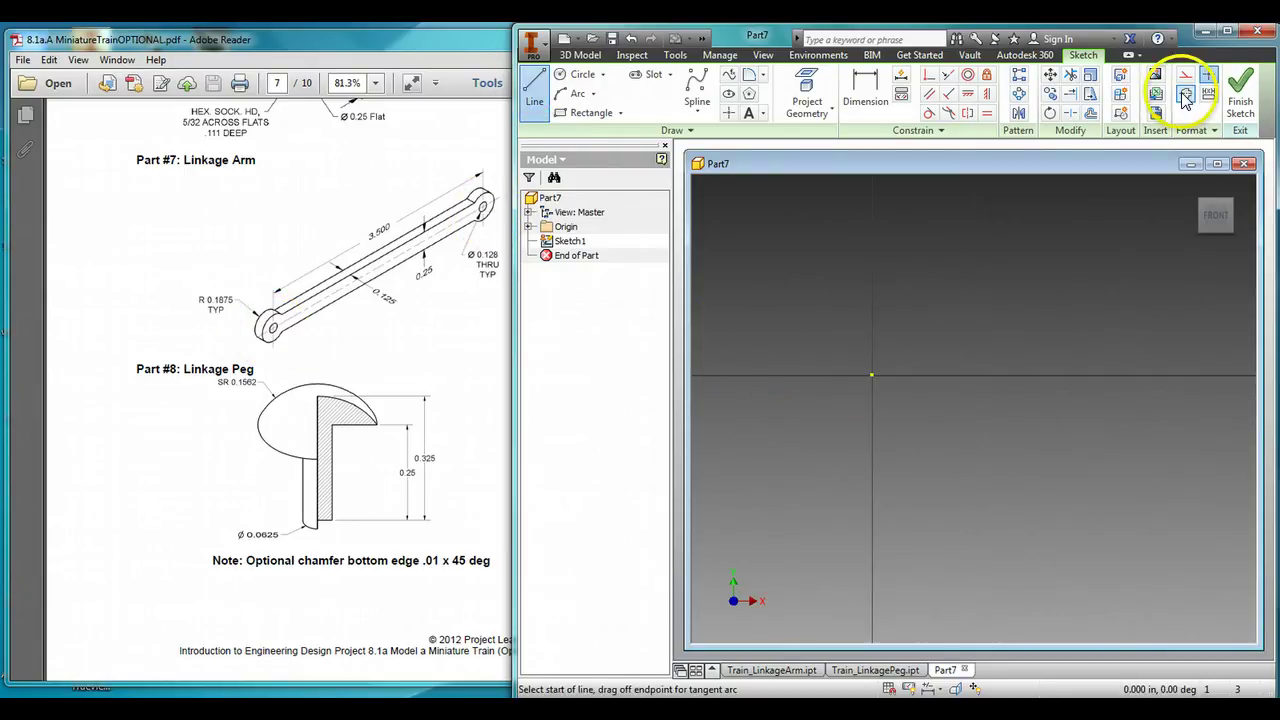
left_click(872, 375)
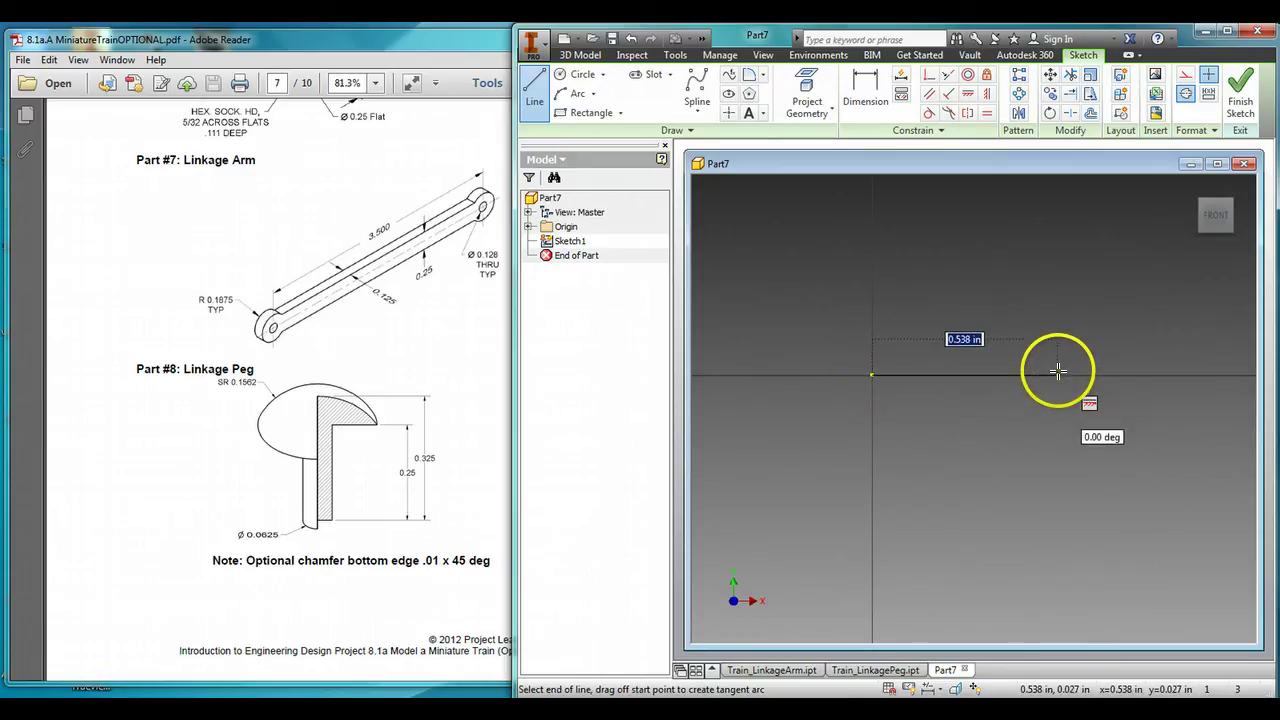
type("3.5")
key("Return")
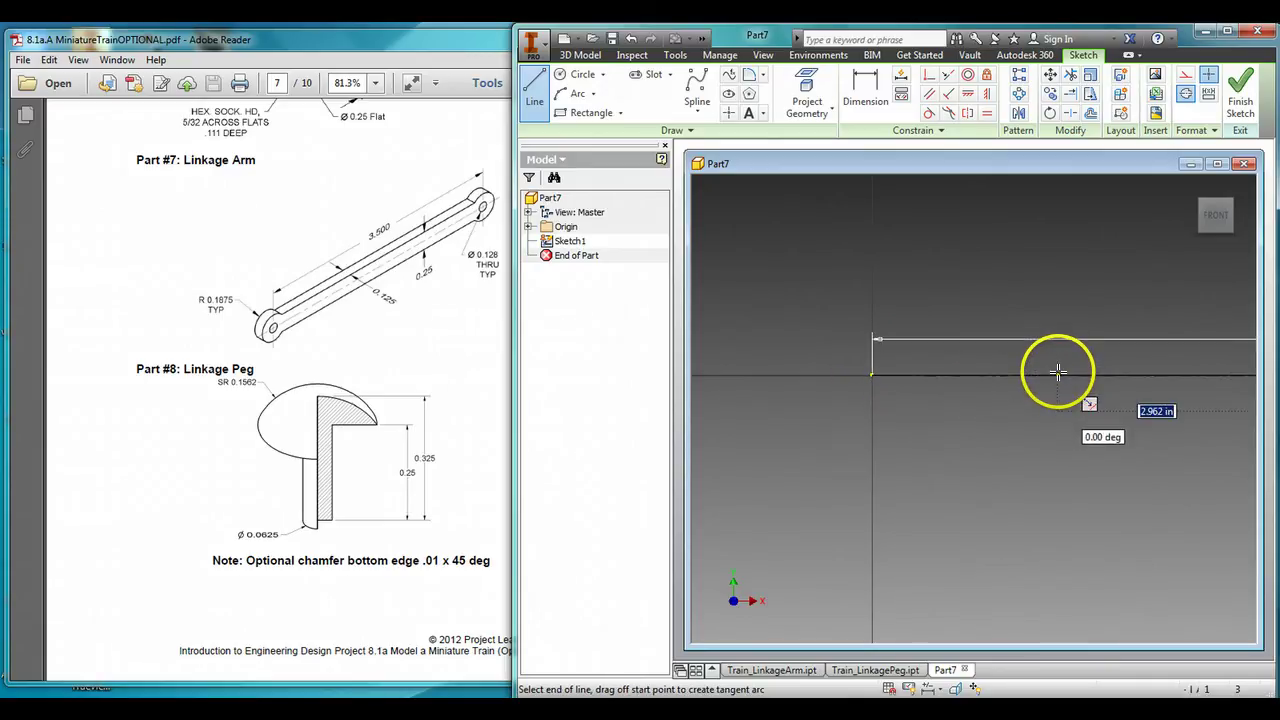
key("Escape")
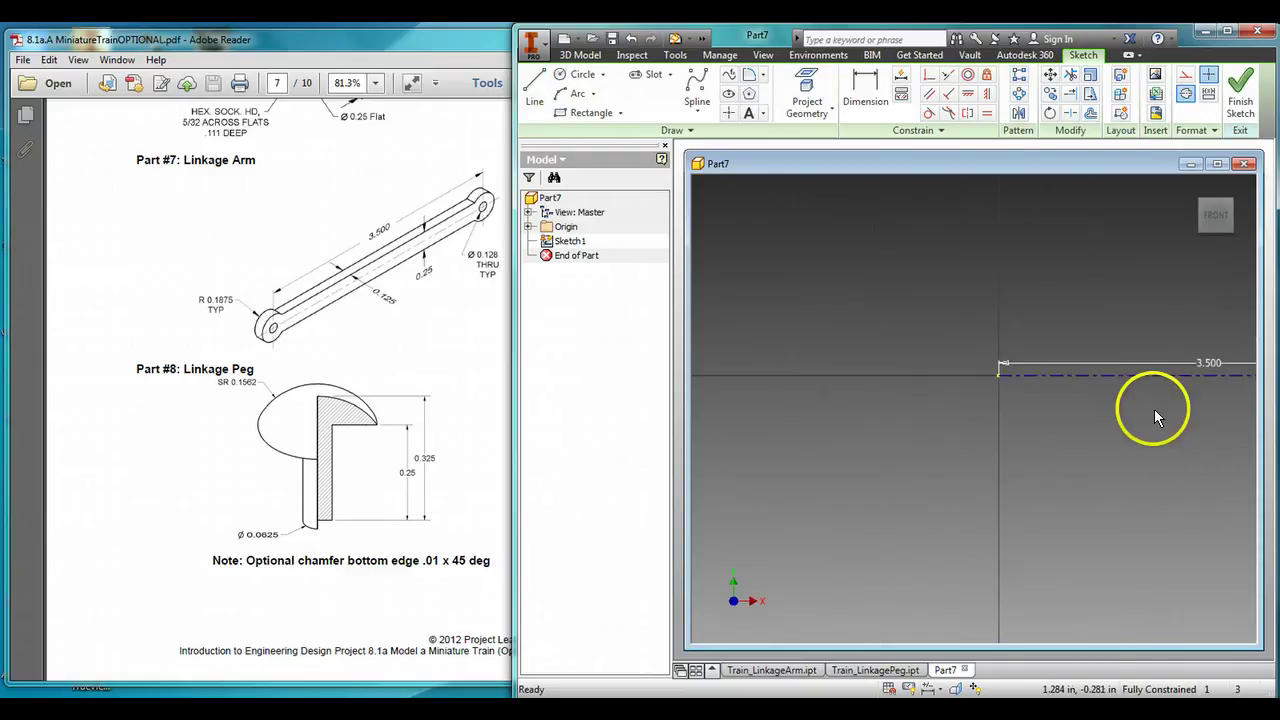
- Draw two concentric circles at the origin end of the centerline with diameters .128 in and .1875*2 in
middle_click_drag(1154, 409, 910, 420)
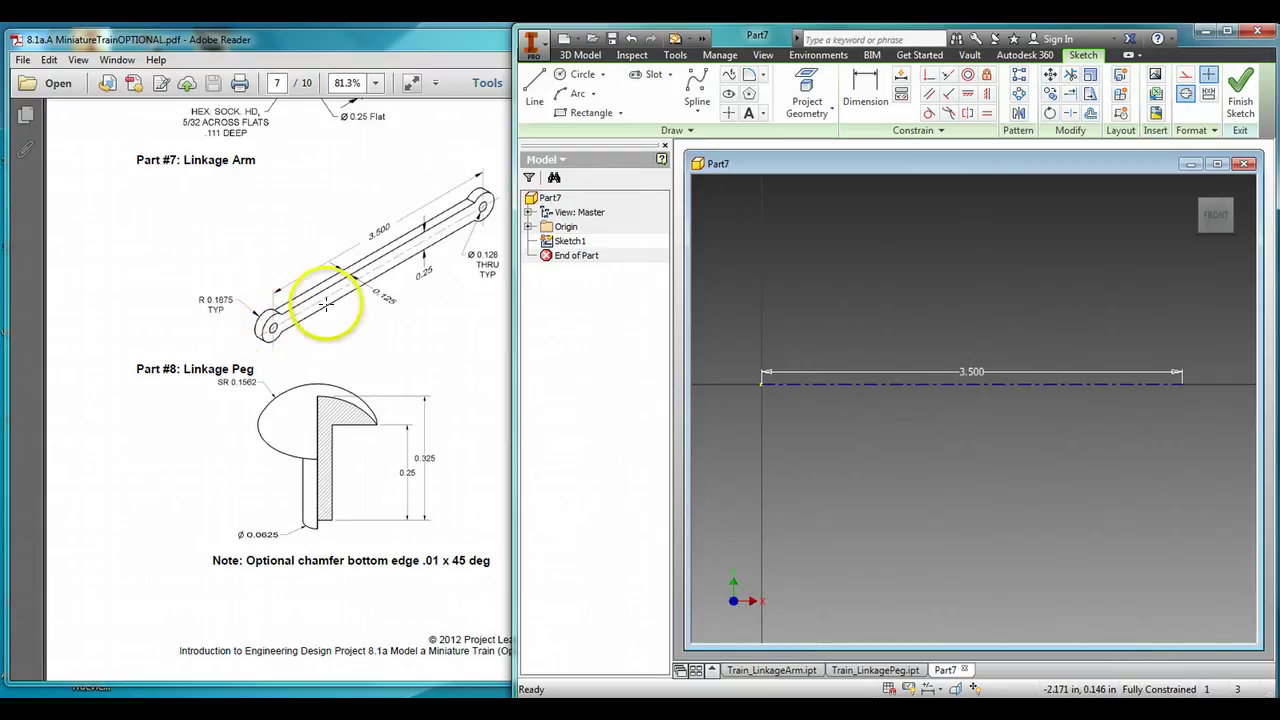
left_click(563, 75)
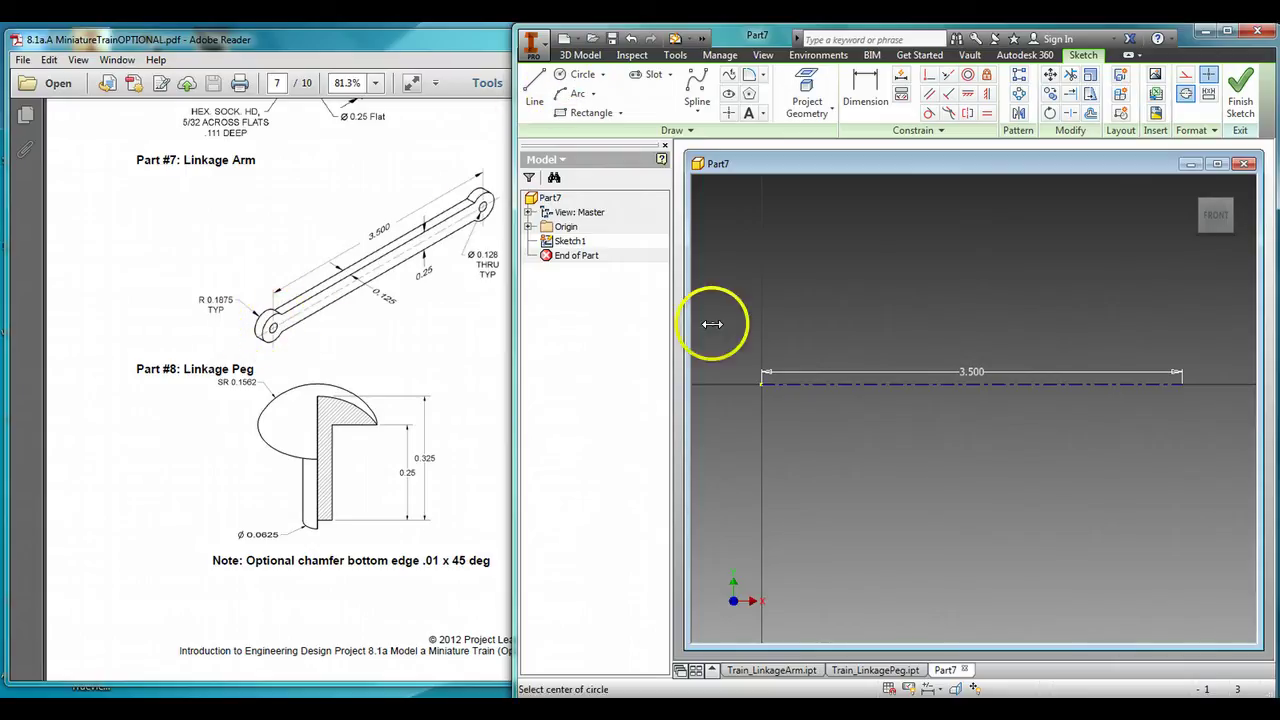
left_click(762, 382)
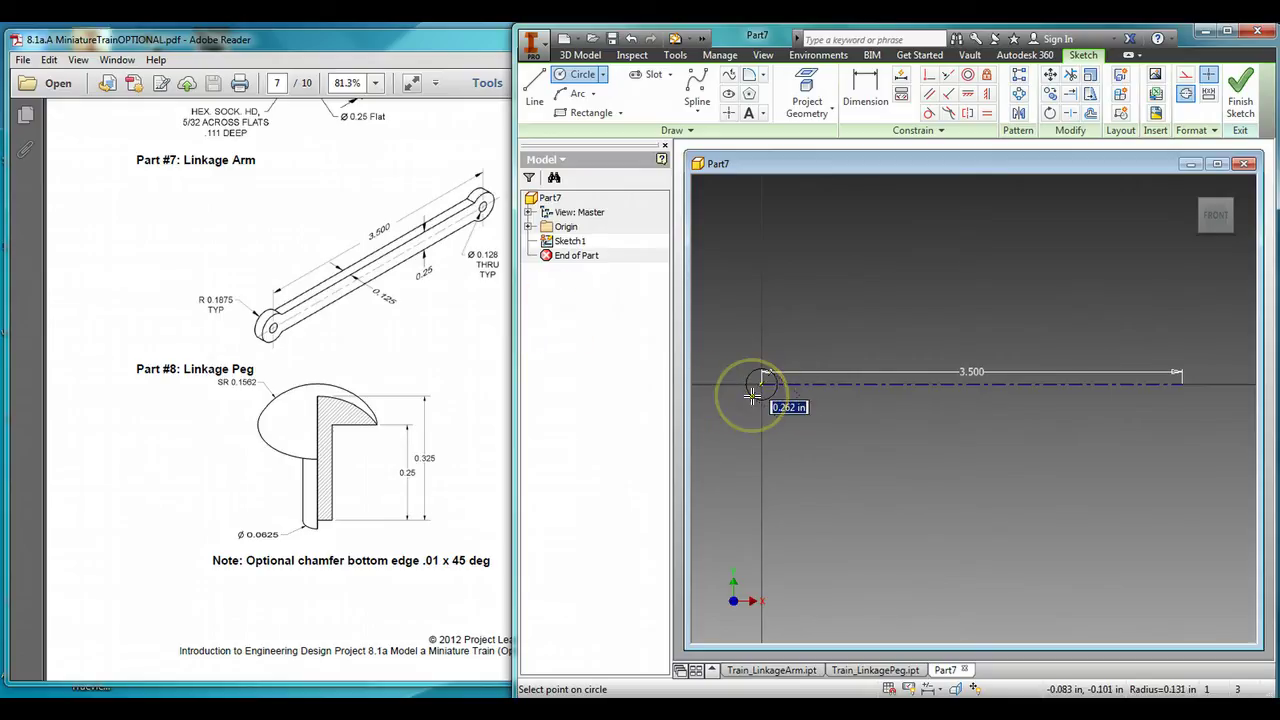
type(".128")
key("Return")
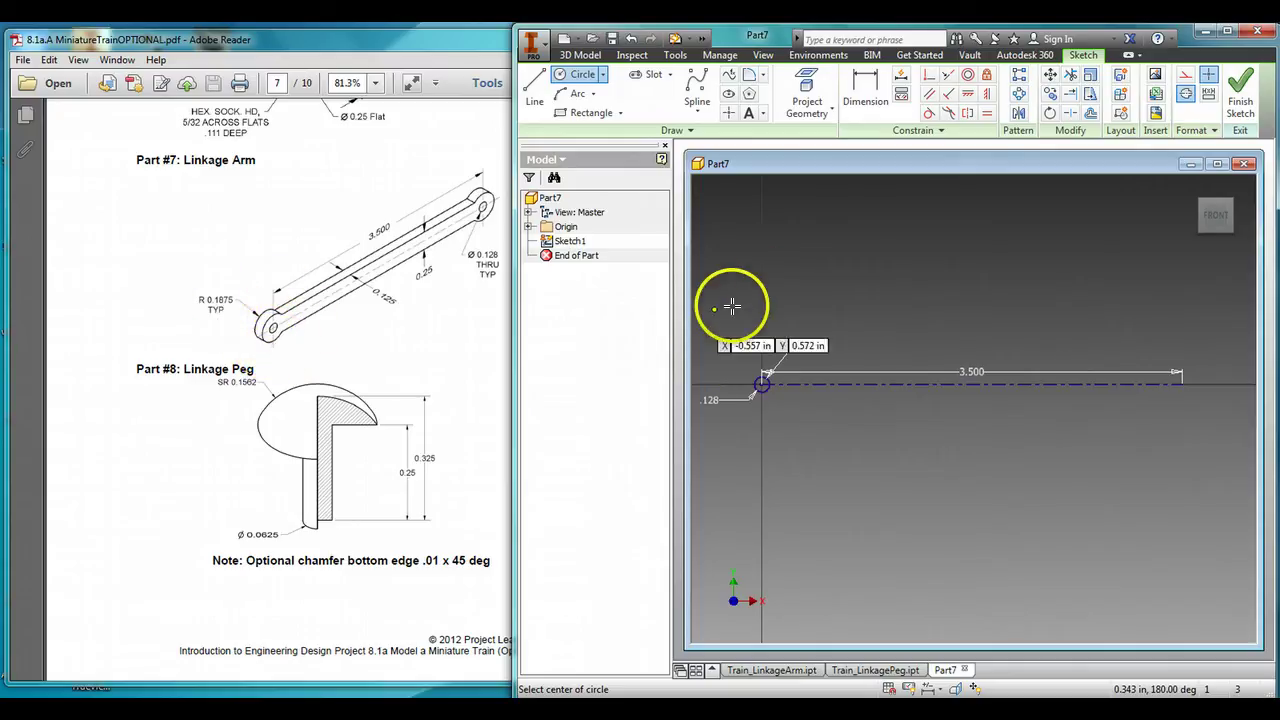
left_click(762, 383)
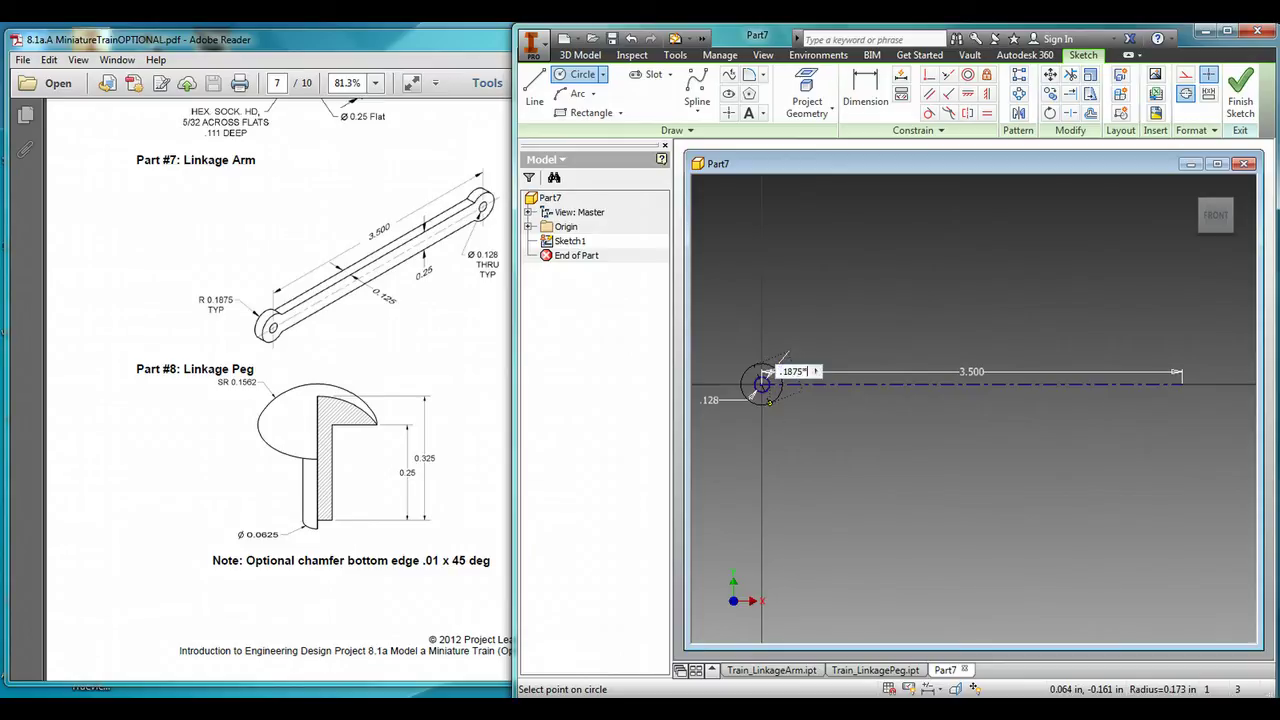
left_click(772, 402)
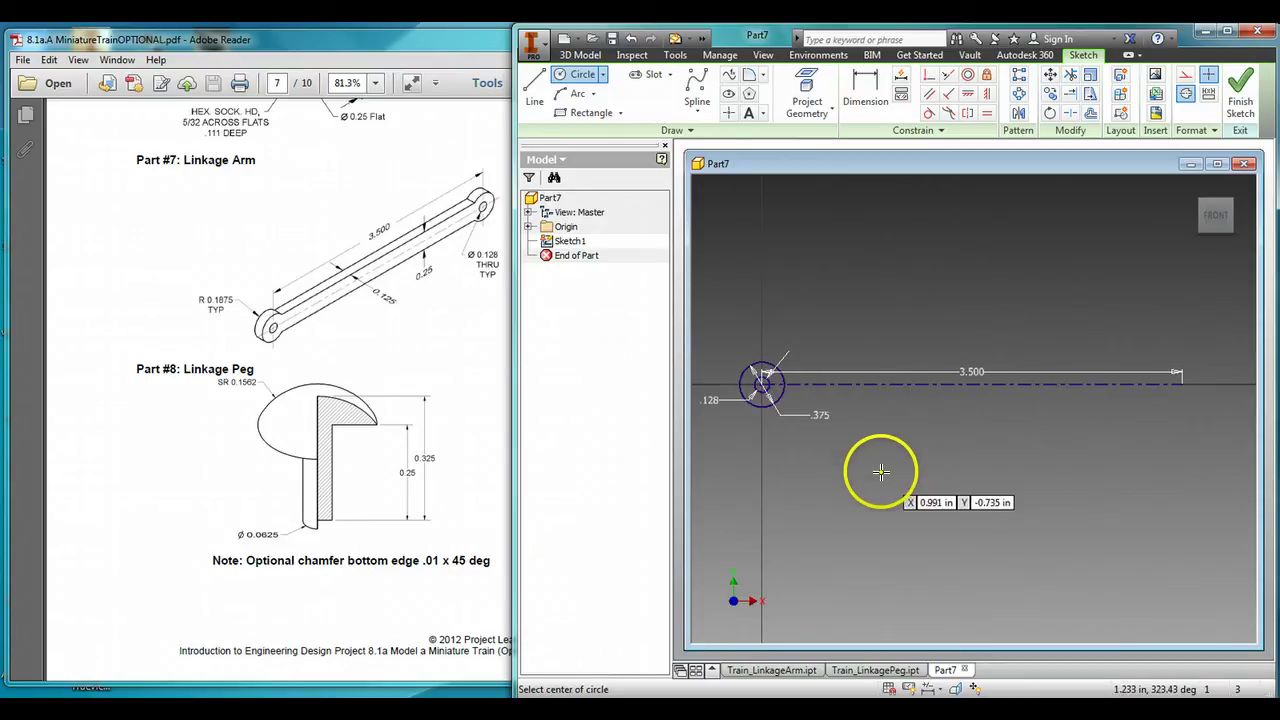
- Draw two concentric circles at the far end of the centerline with diameters .128 in and .1875*2 in
left_click(1180, 384)
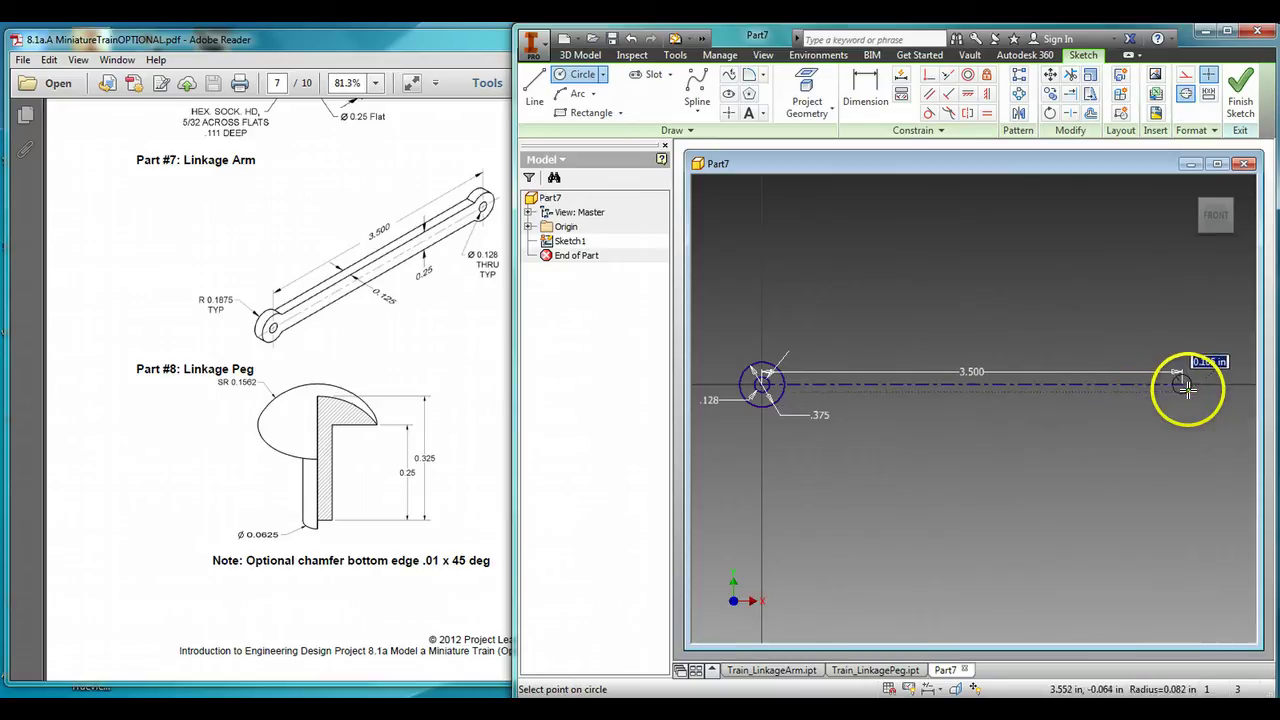
type(".128")
key("Return")
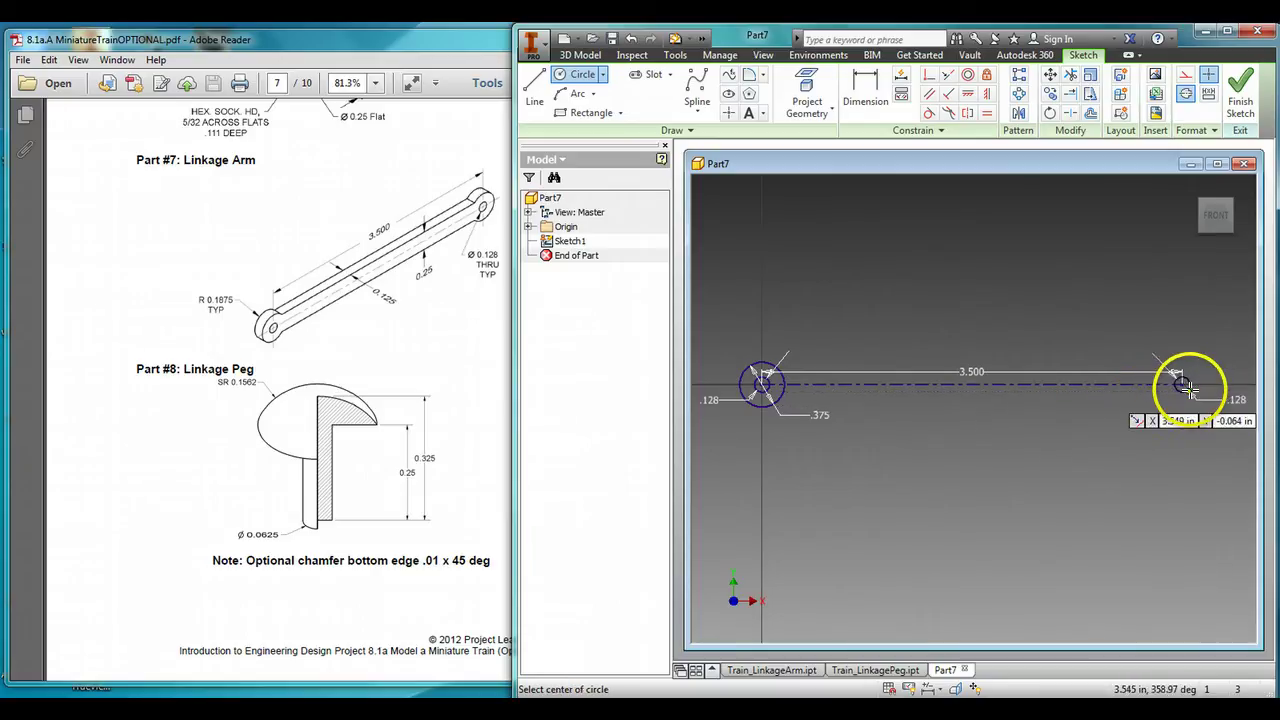
left_click(1181, 385)
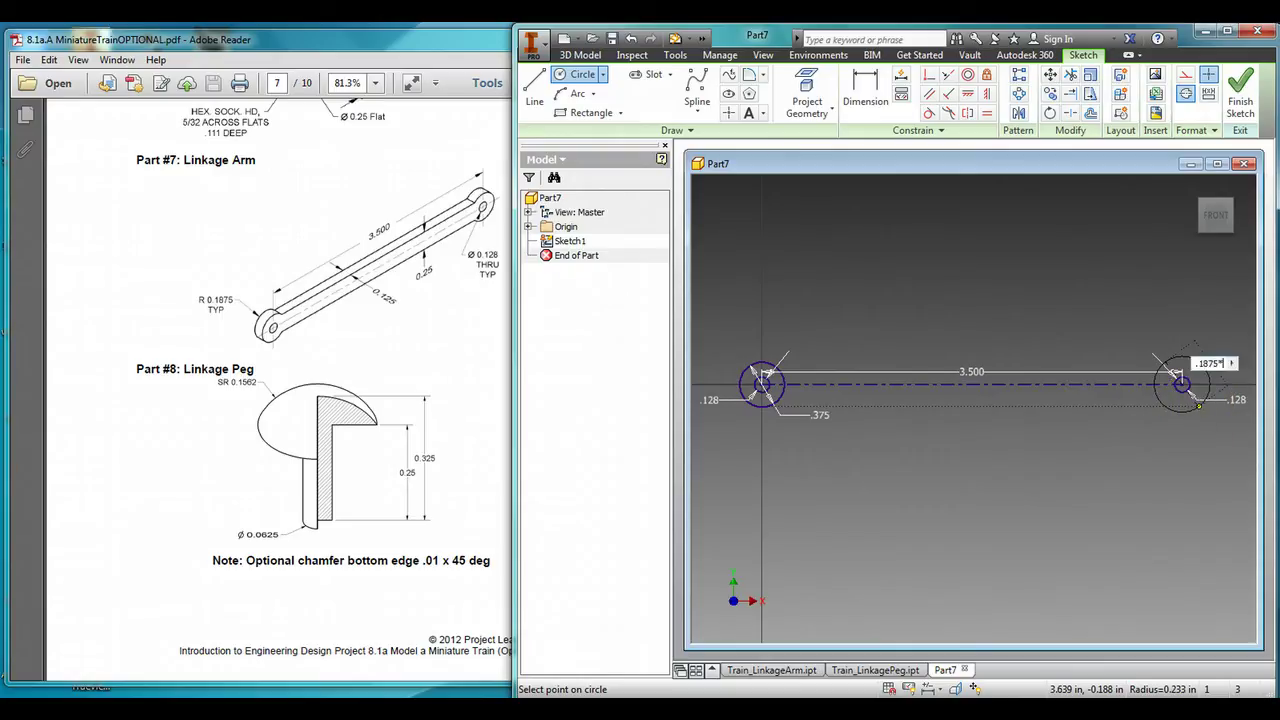
type(".1875*2")
key("Return")
key("Escape")
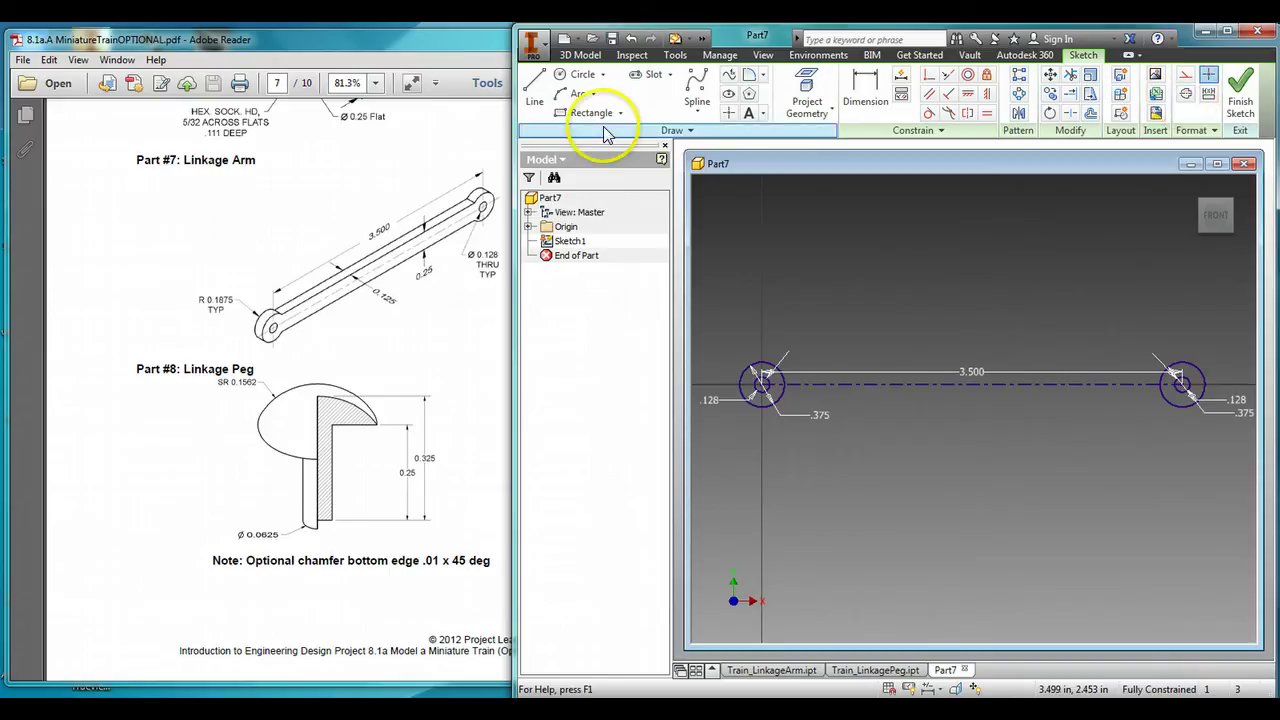
- Draw two horizontal lines joining the outer circles, one above and one below the centerline
left_click(534, 84)
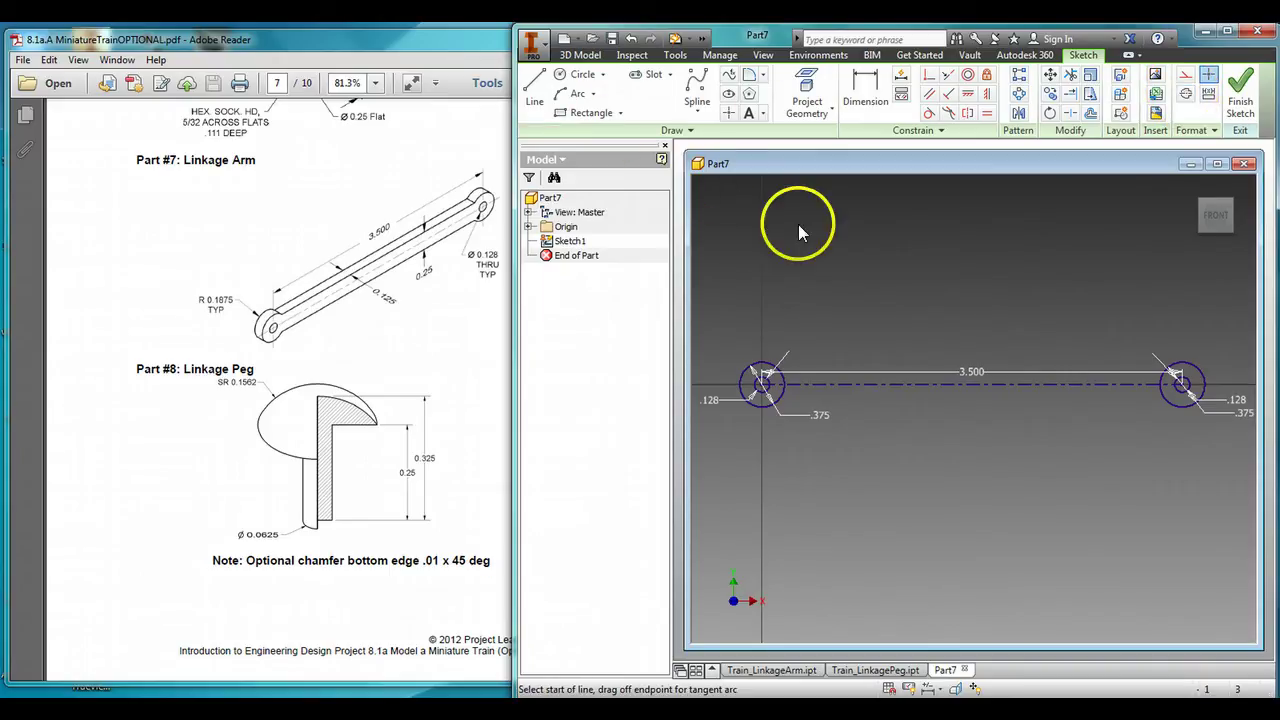
left_click(781, 373)
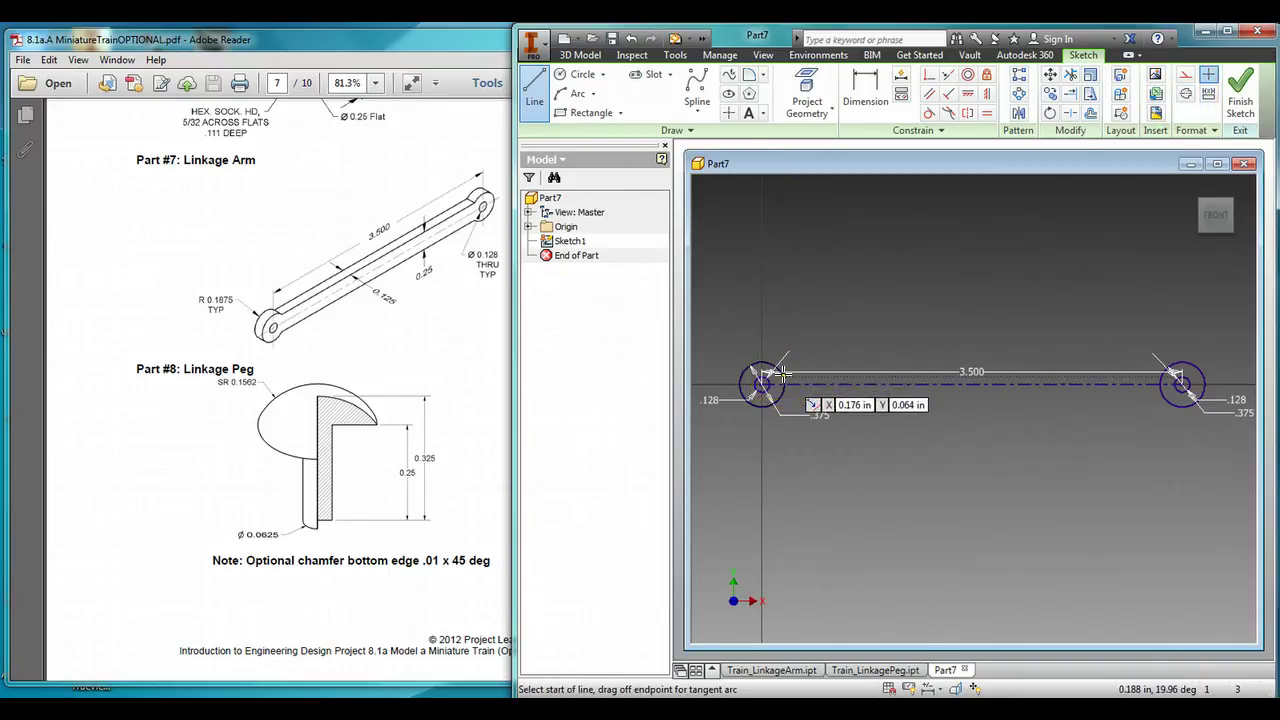
left_click_drag(781, 373, 1172, 377)
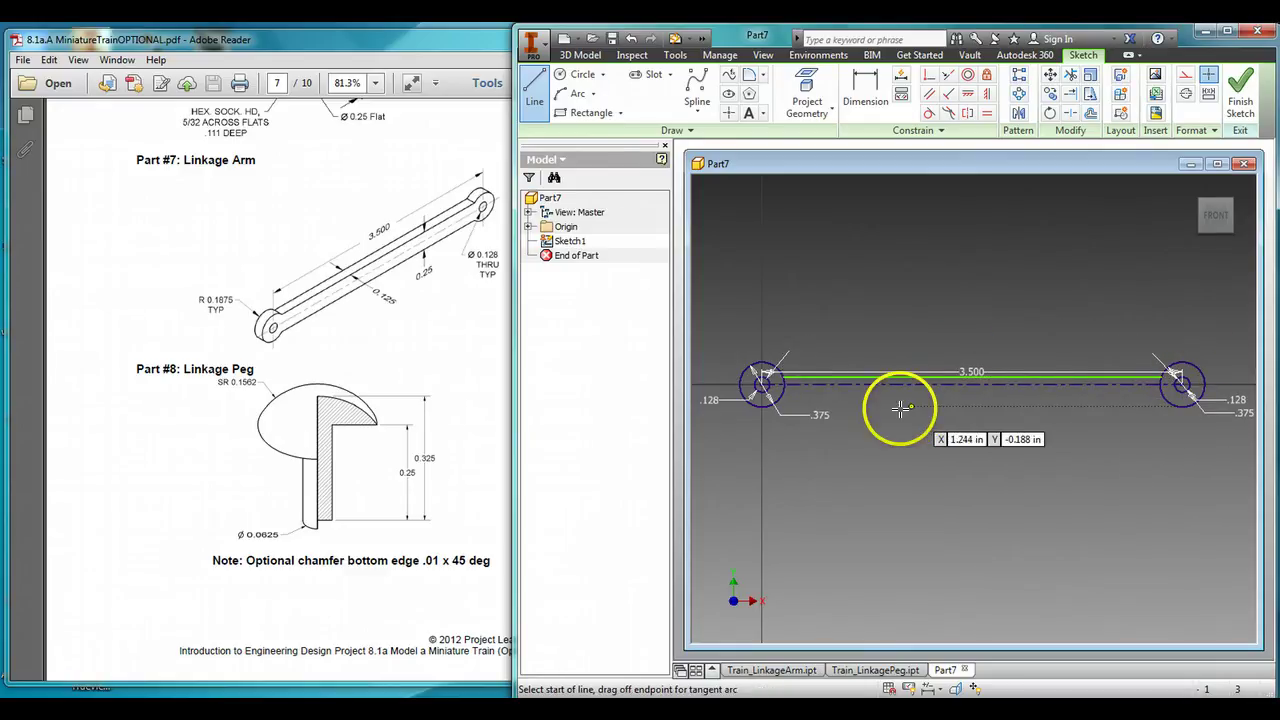
mouse_move(793, 395)
left_mouse_down()
mouse_move(783, 386)
mouse_move(1160, 392)
left_mouse_up()
scroll(1160, 410, "up", 3)
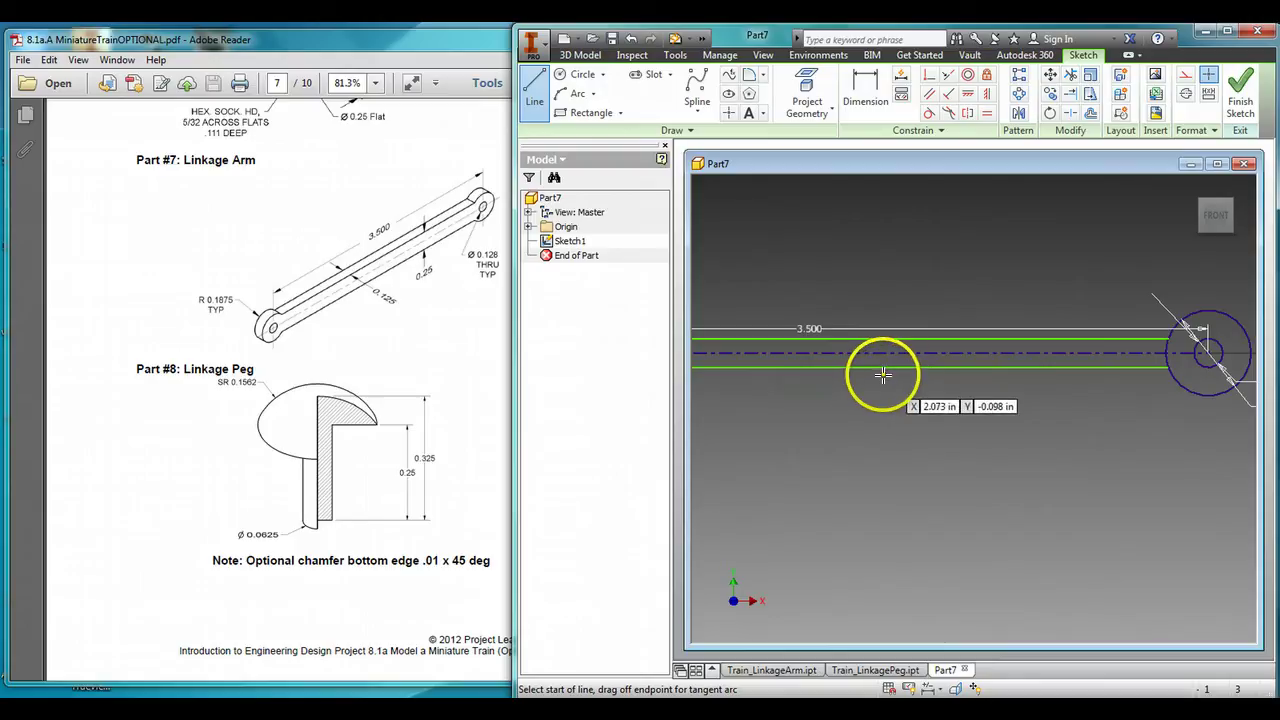
key("Escape")
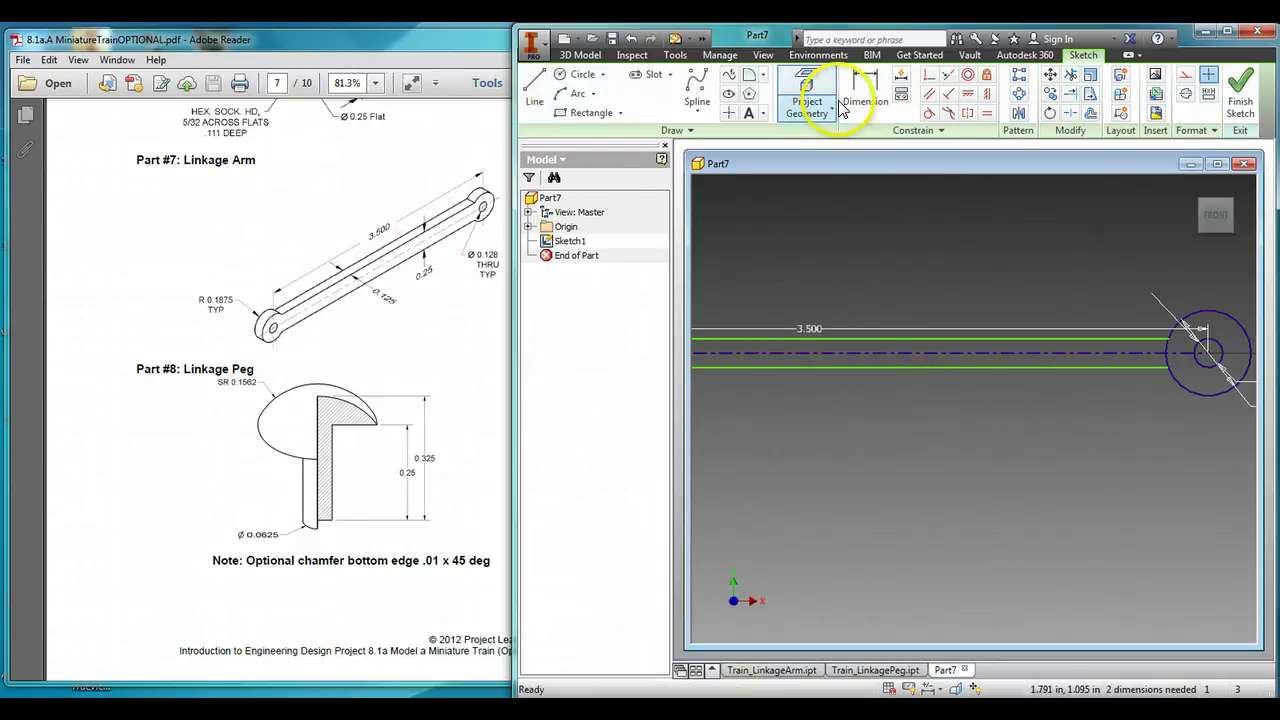
- Dimension the upper horizontal line from the centerline with a diameter value of .25/2 in
left_click(865, 88)
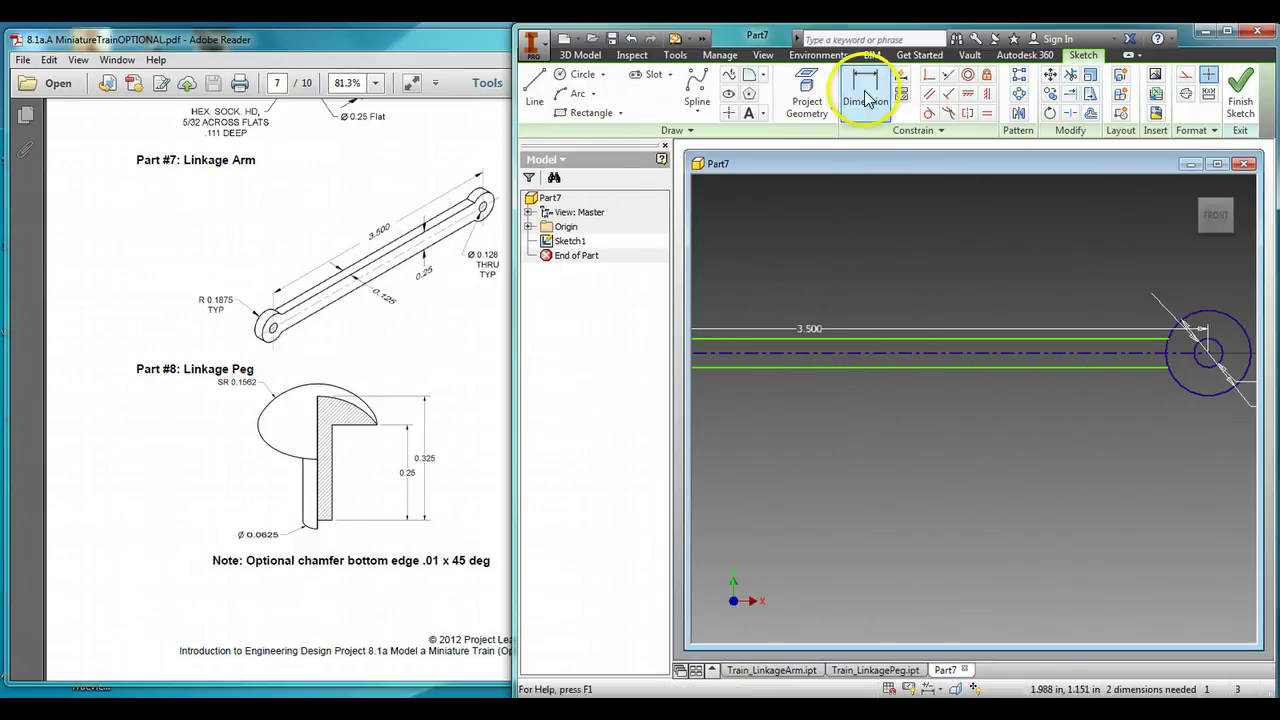
left_click(898, 351)
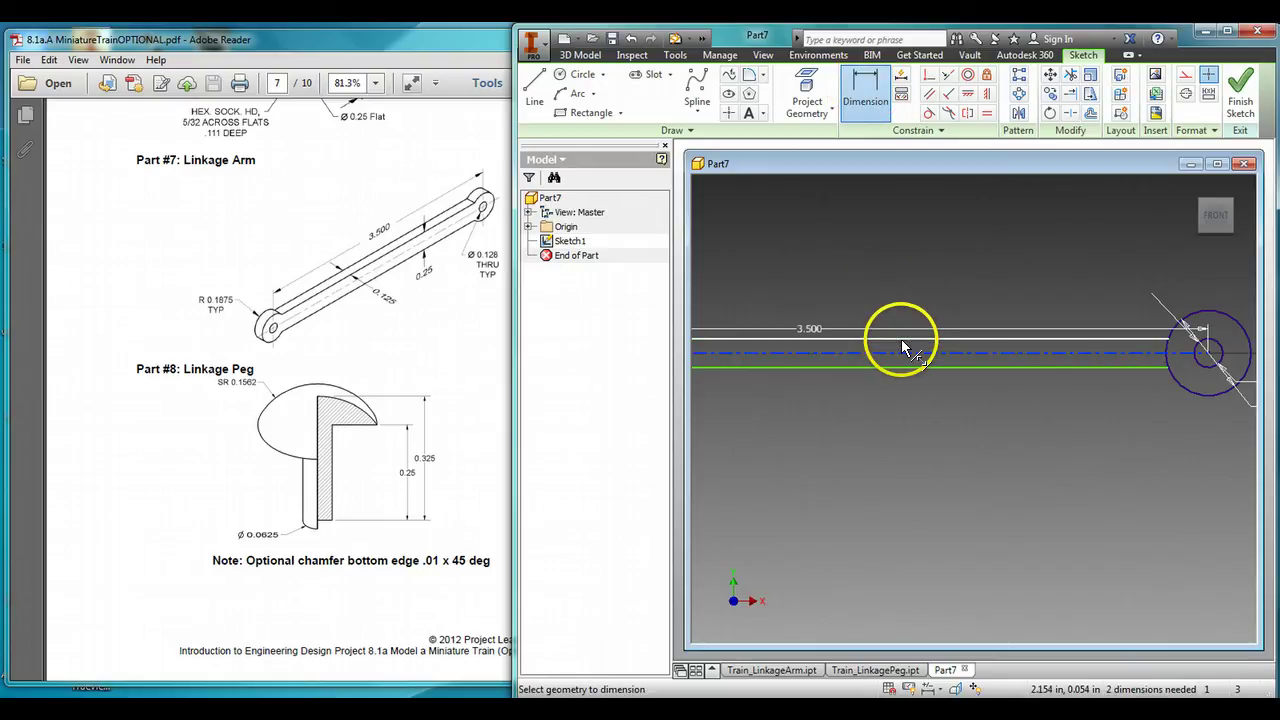
left_click(901, 338)
left_click(920, 270)
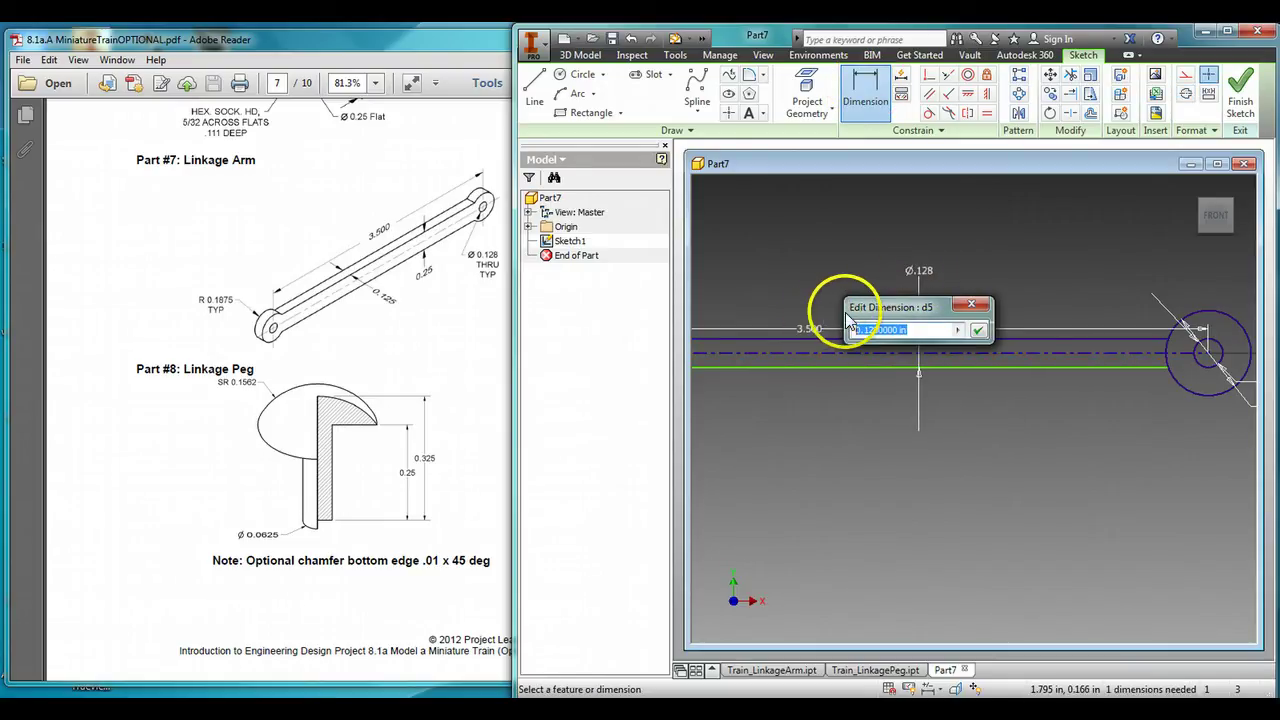
type(".25/")
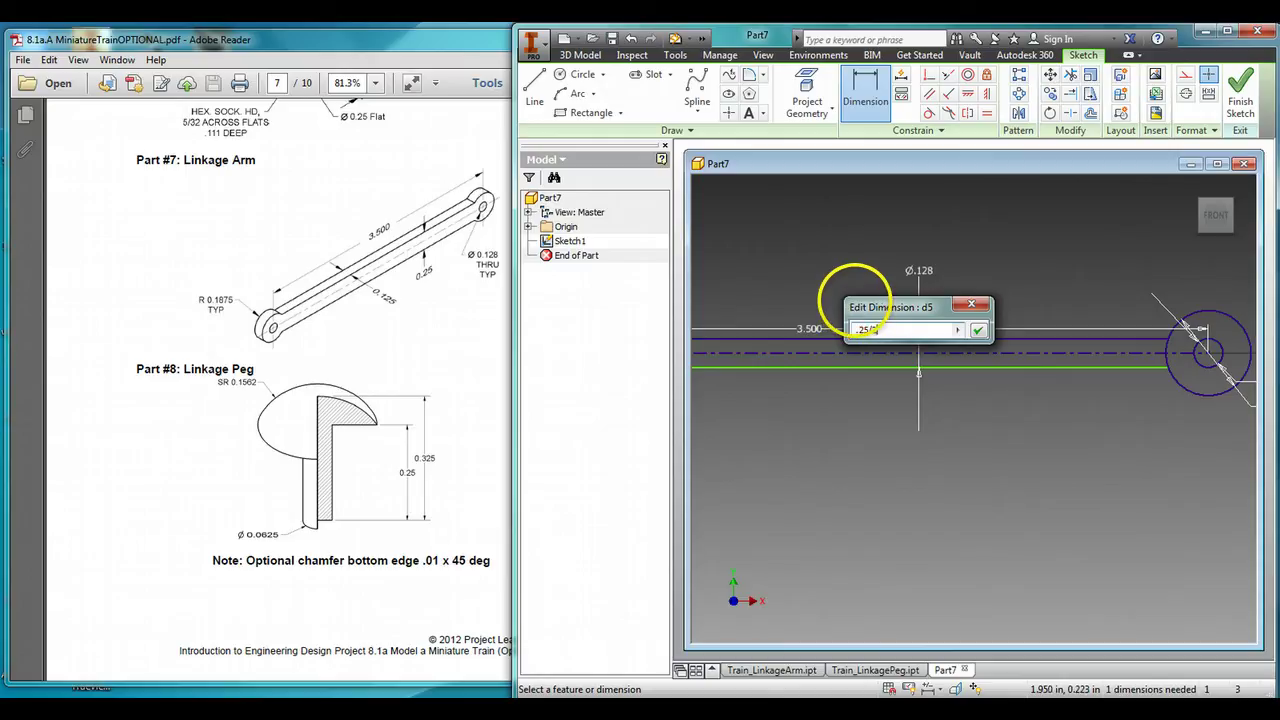
key("Return")
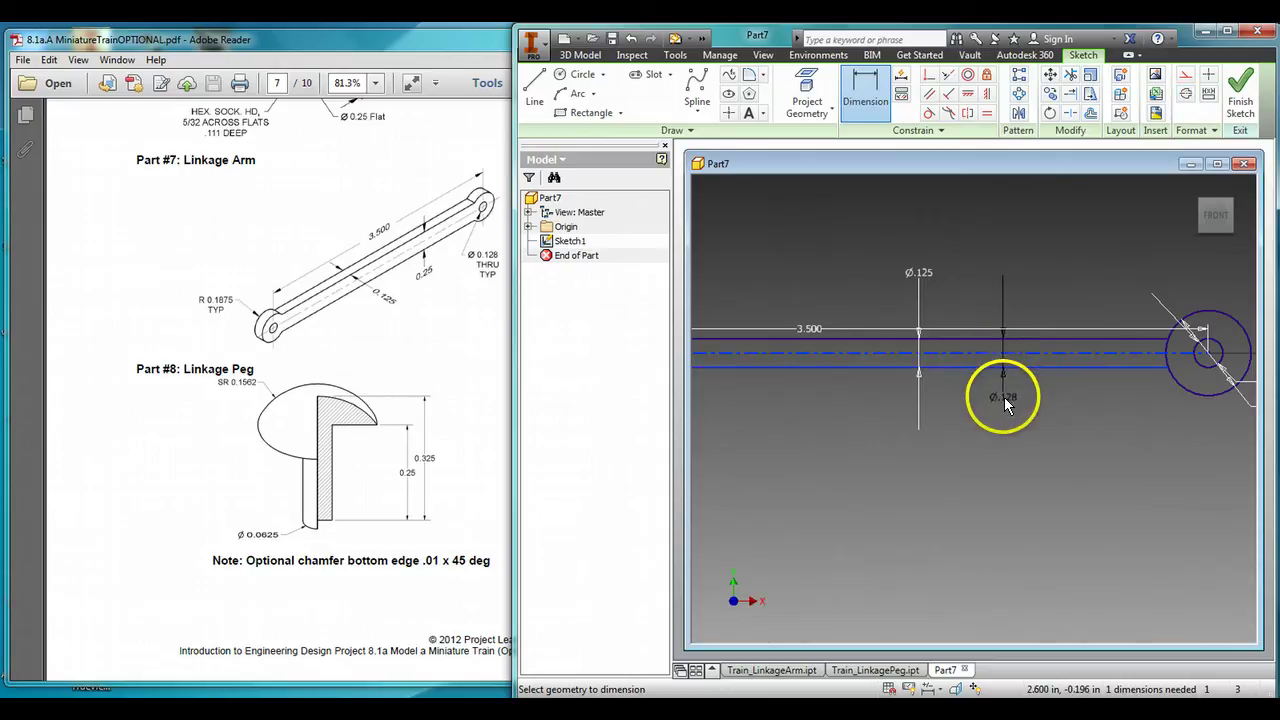
- Dimension the lower horizontal line from the centerline with a diameter value of .25/2 in
left_click(1004, 398)
type(".25/2")
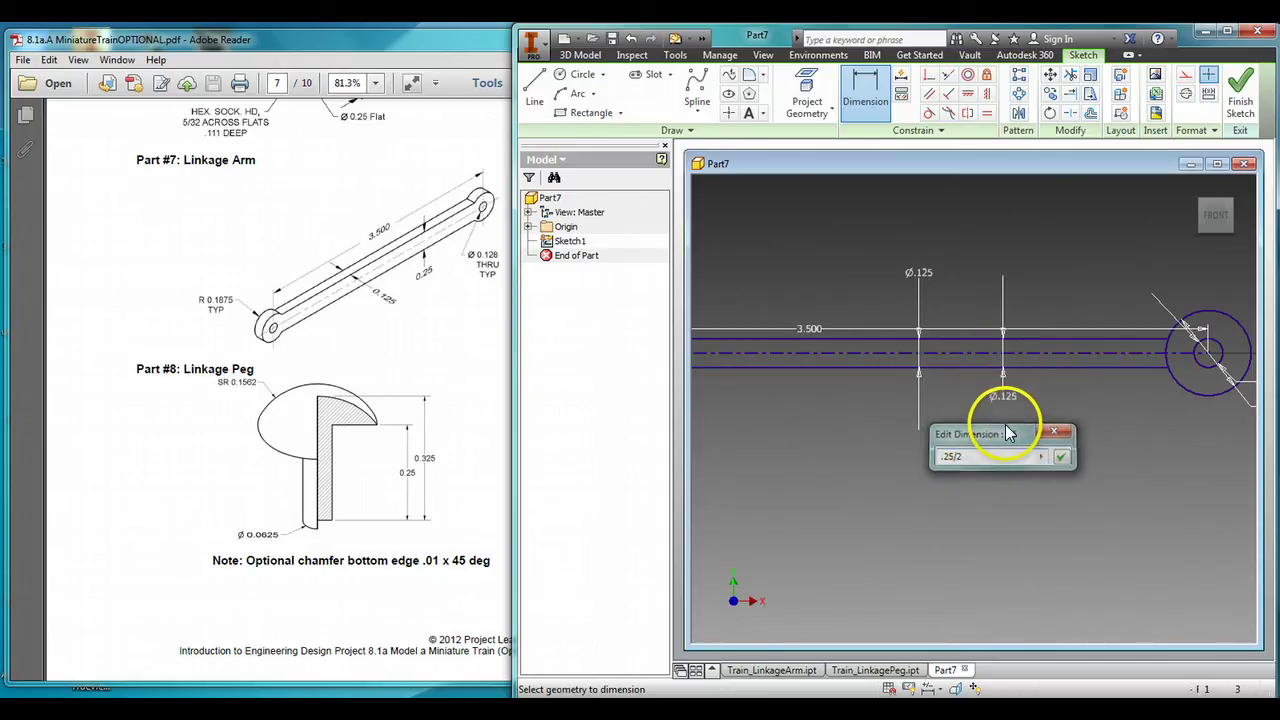
key("Return")
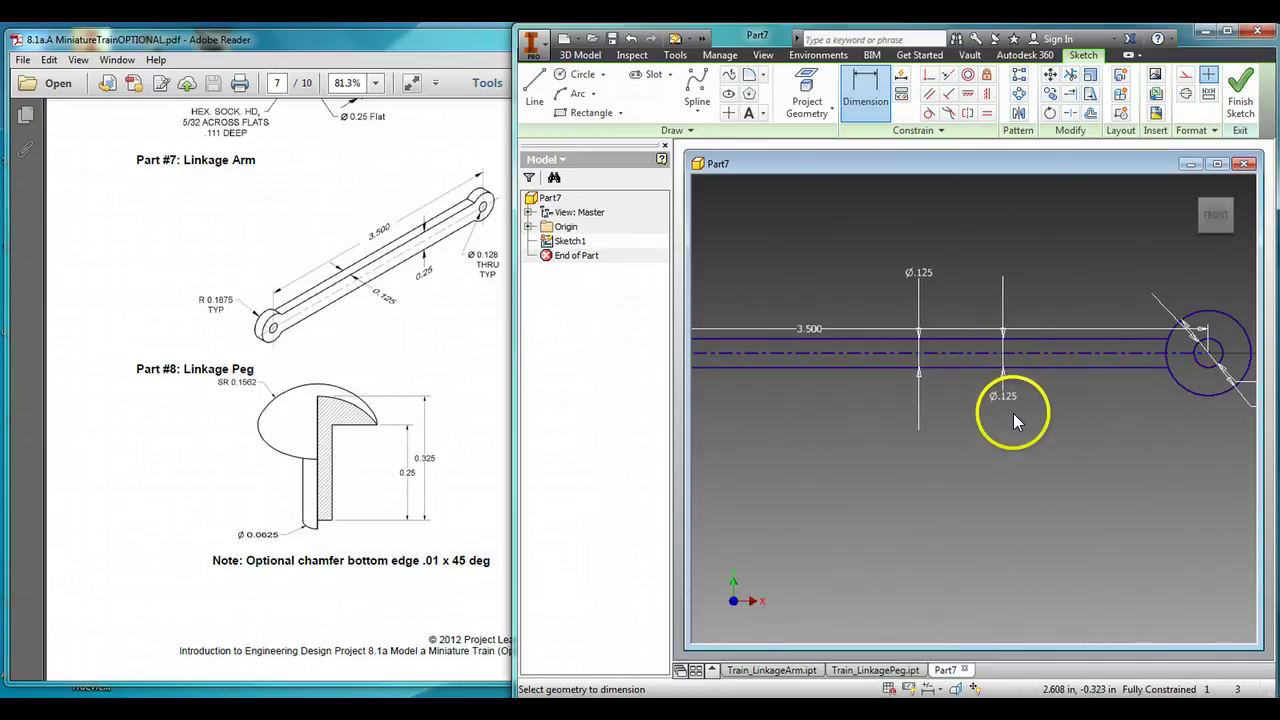
scroll(865, 438, "down", 3)
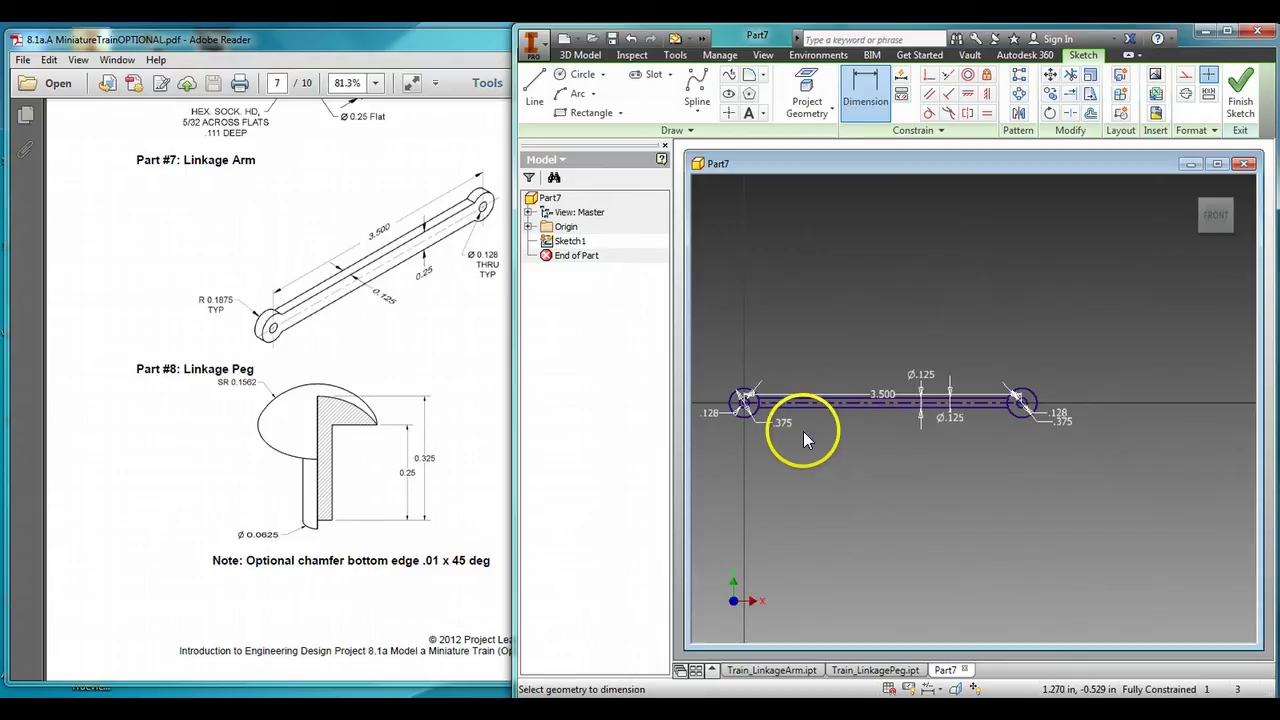
scroll(803, 431, "up", 2)
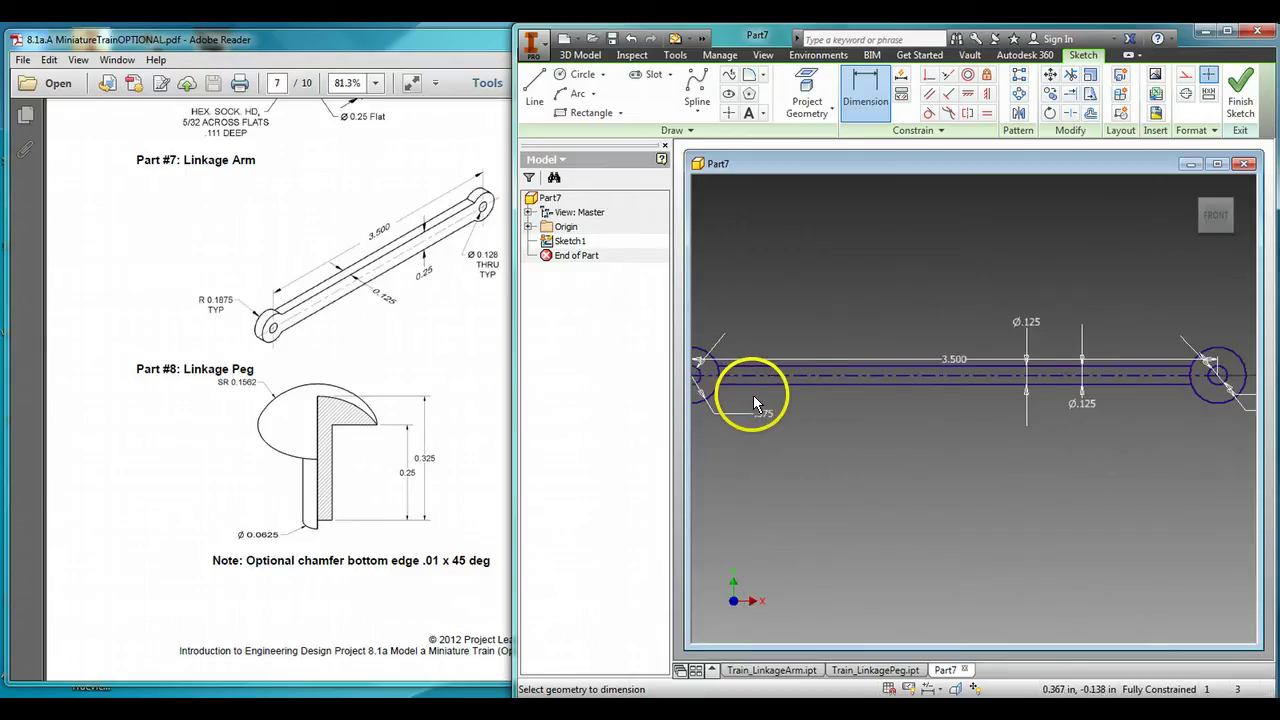
middle_click_drag(750, 398, 792, 388)
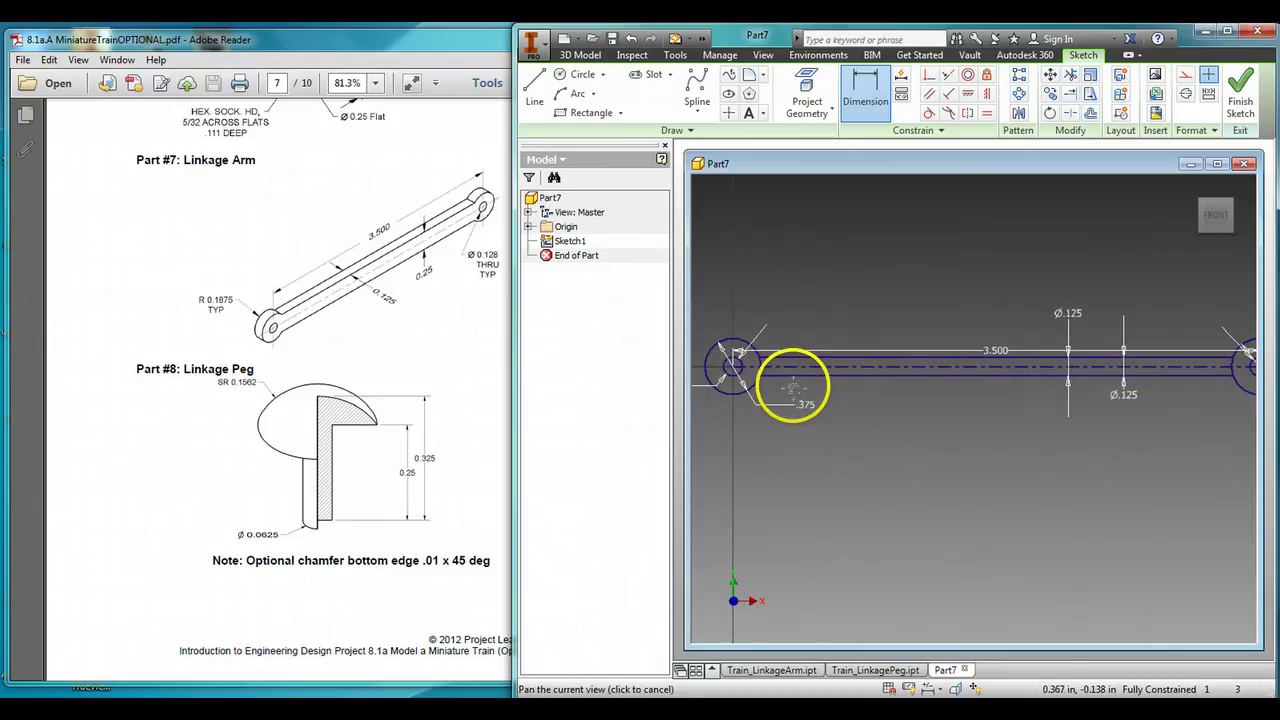
- Try to dimension the spacing between the two horizontal lines below the arm
left_click(855, 92)
left_click(808, 357)
left_click(815, 373)
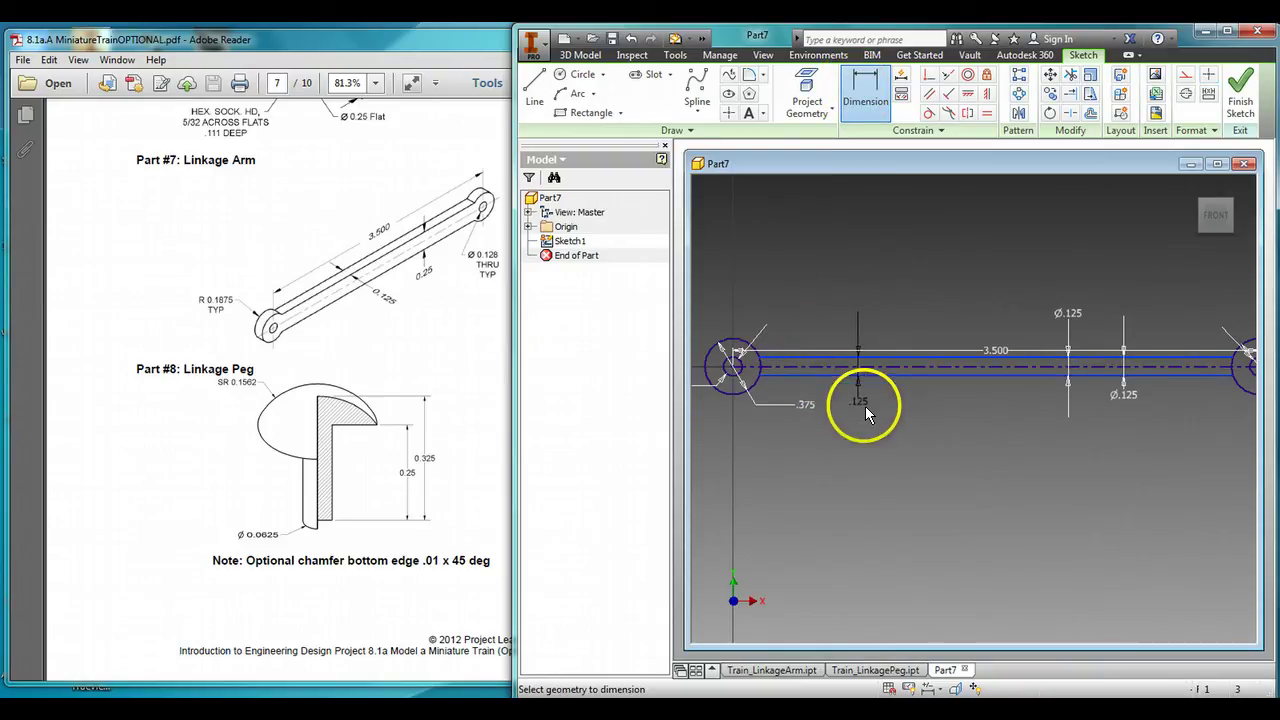
left_click(870, 410)
left_click_drag(871, 411, 913, 442)
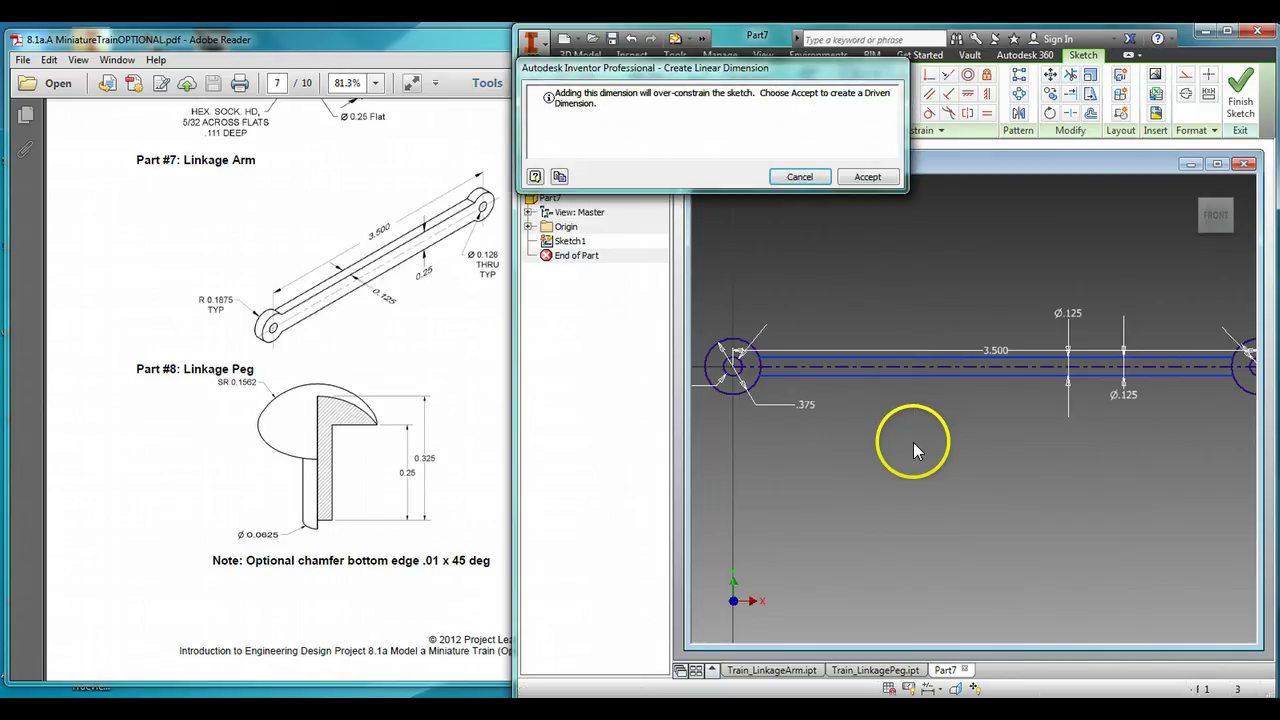
left_click(805, 177)
- Delete the diameter dimensions of both the upper and the lower horizontal line
scroll(1068, 345, "down", 3)
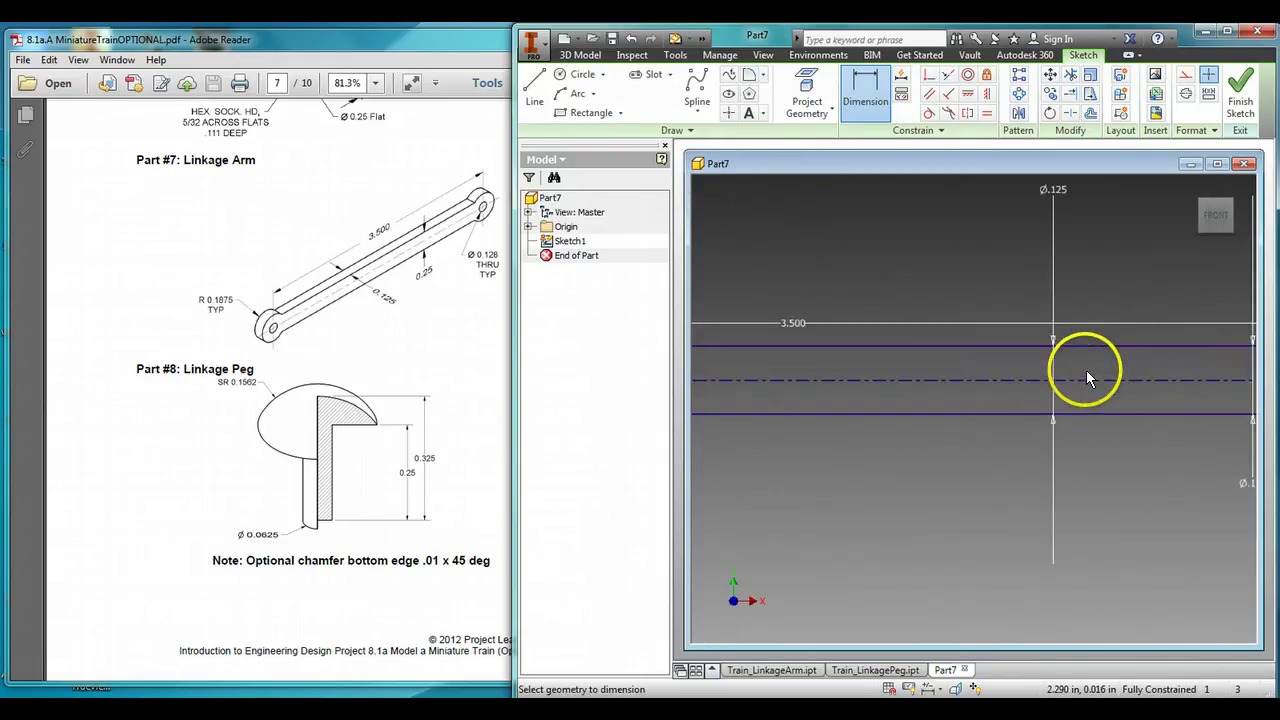
scroll(1055, 362, "up", 2)
right_click(1048, 256)
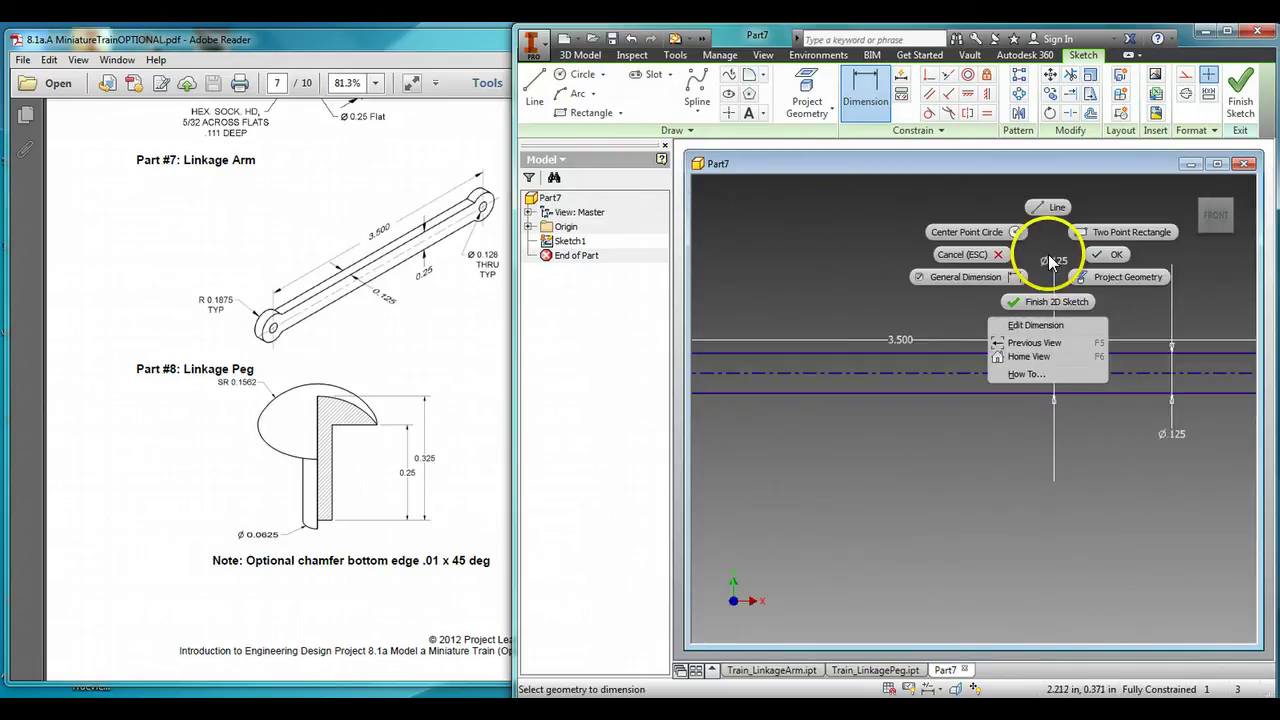
left_click(1051, 240)
right_click(1060, 266)
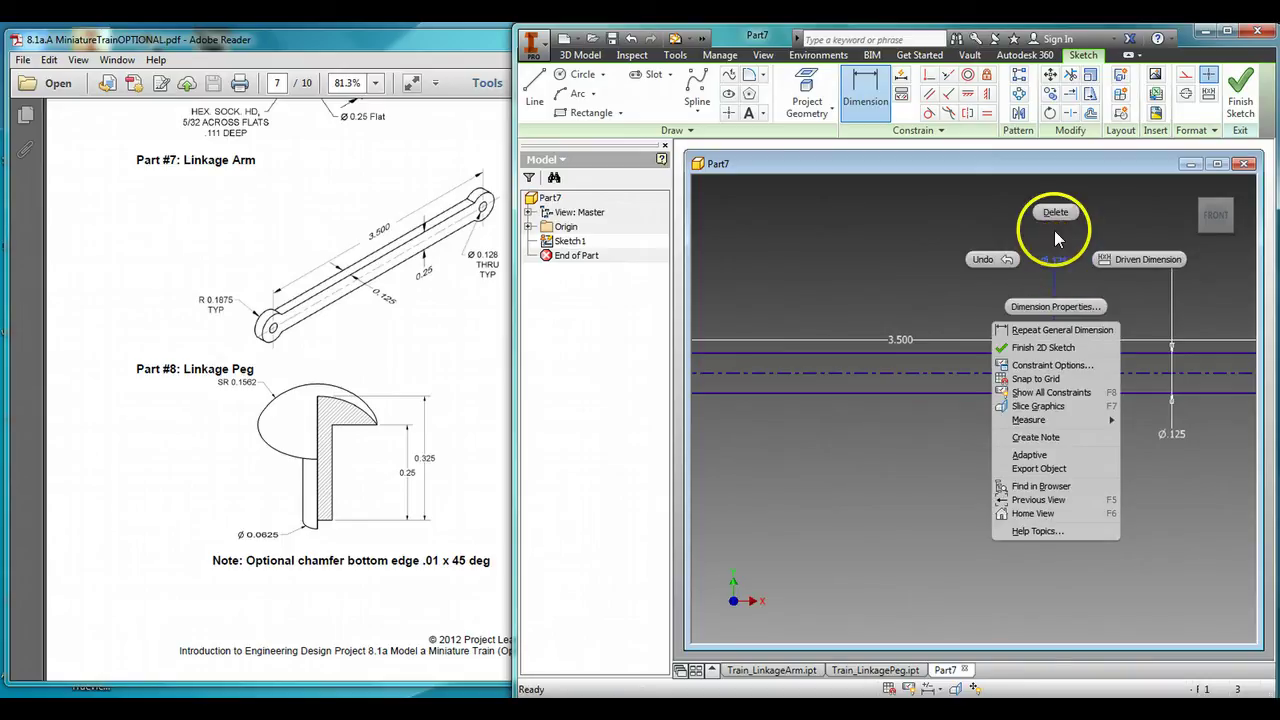
left_click(1054, 230)
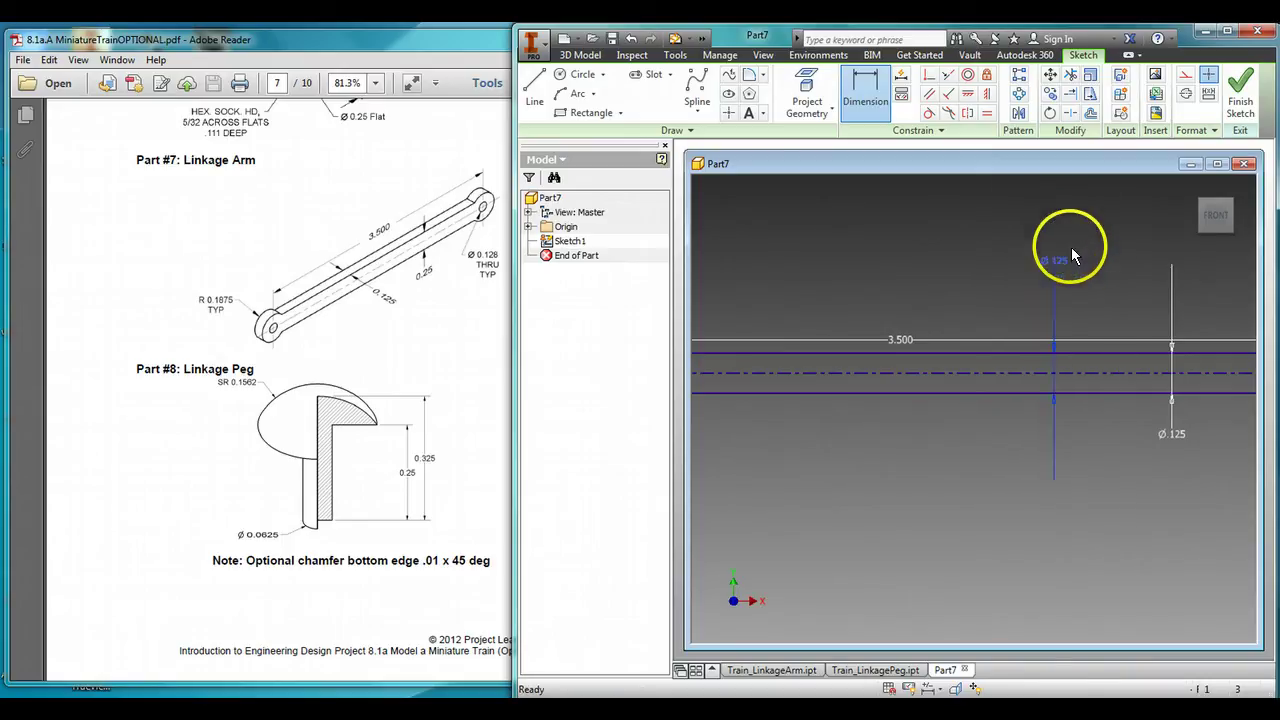
right_click(1175, 431)
left_click(1150, 388)
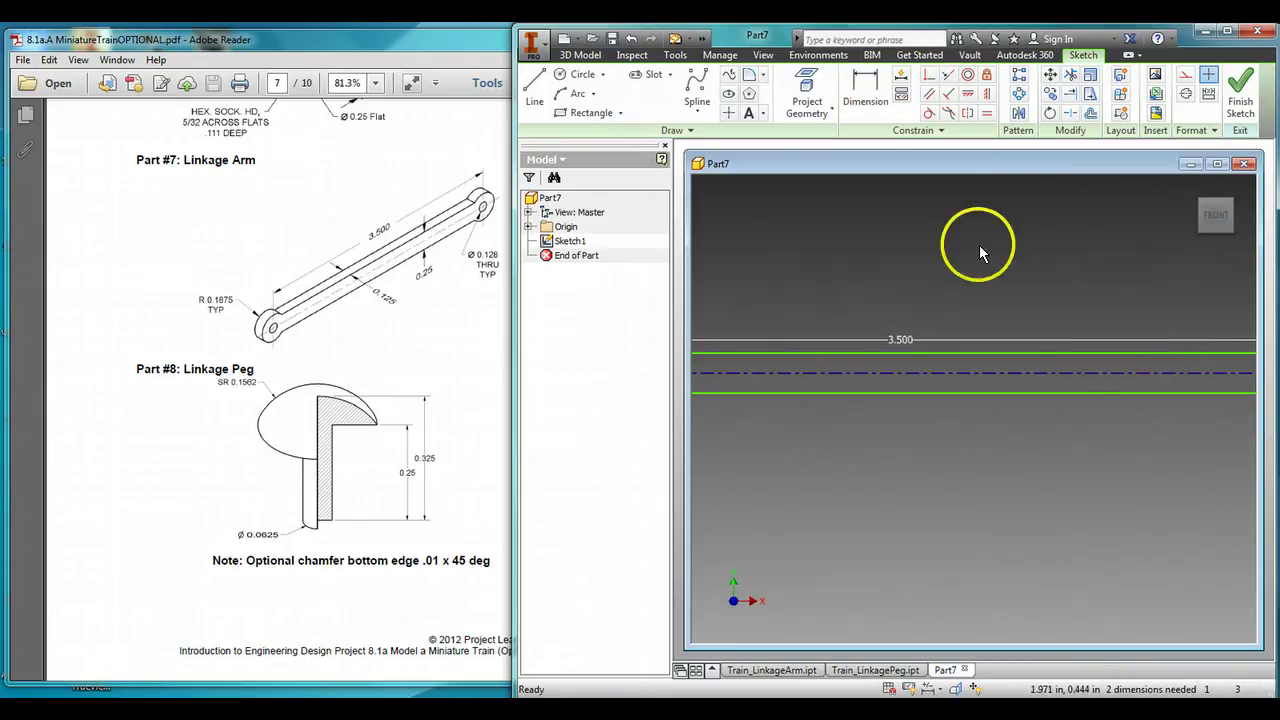
left_click(865, 92)
left_click(957, 374)
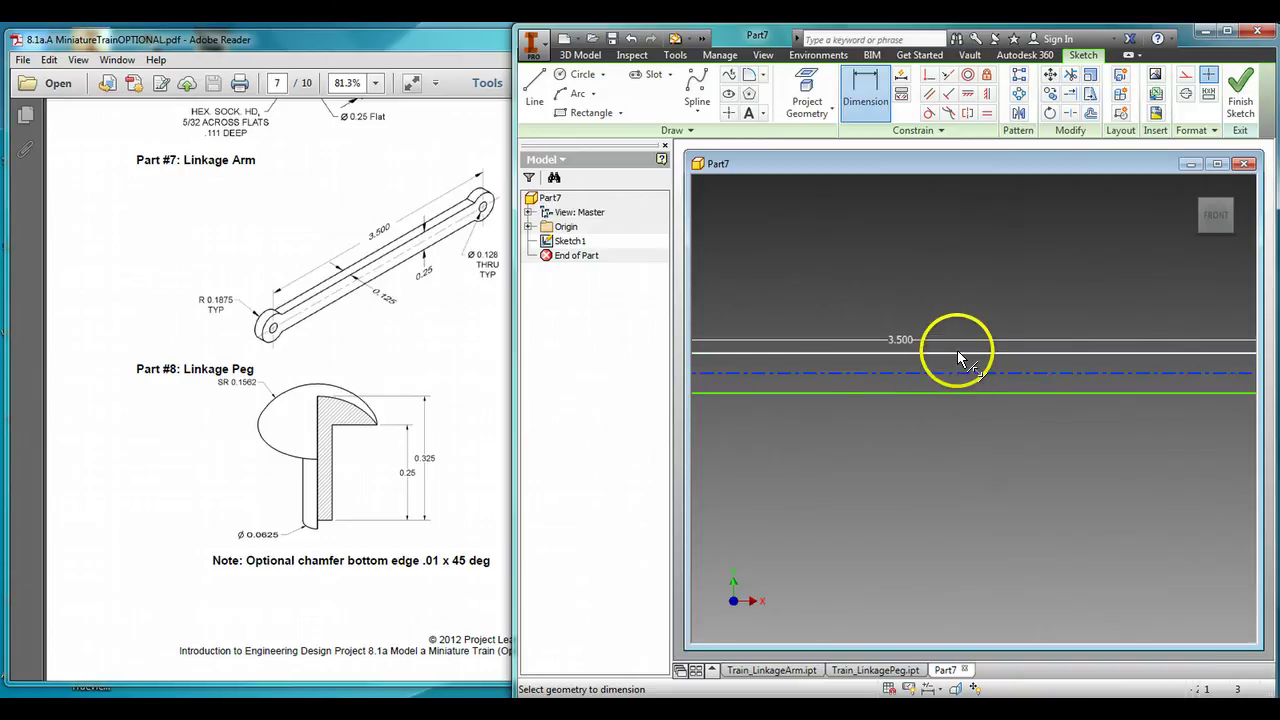
left_click(957, 352)
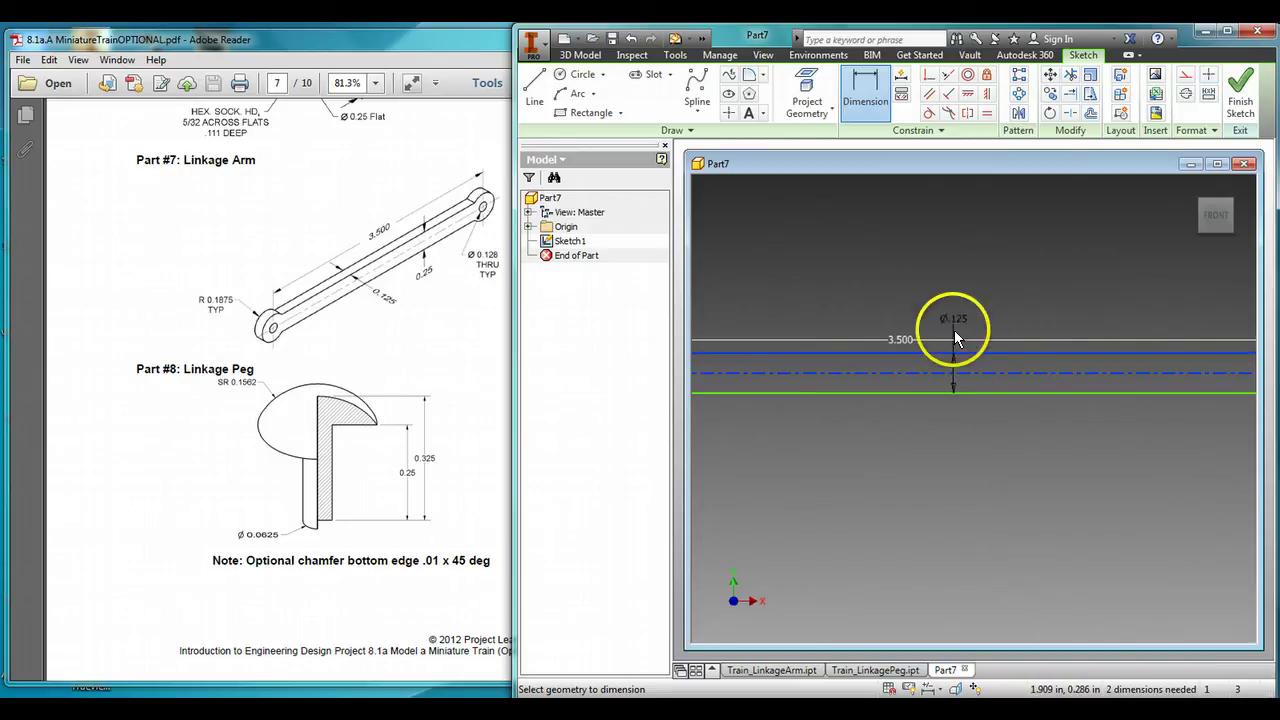
key("Escape")
- Dimension the upper horizontal line about the centerline with a diameter value of .25 in, placed beyond the far circles
scroll(955, 383, "up", 5)
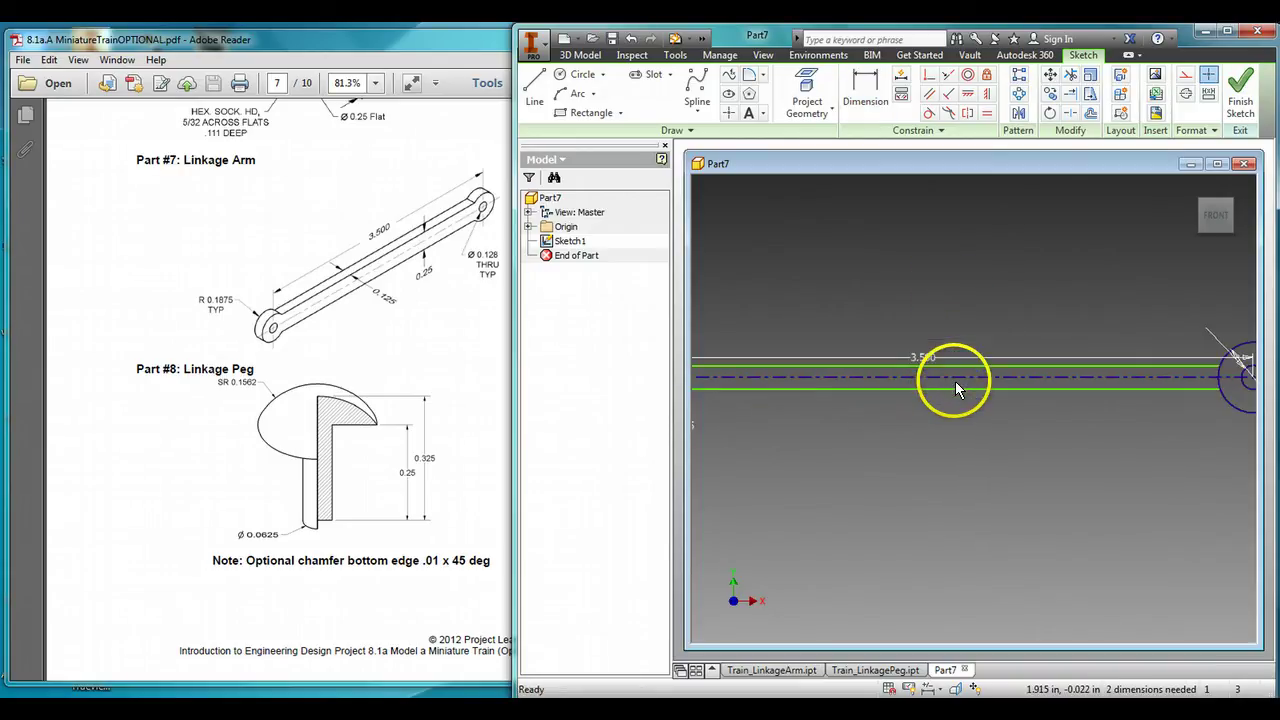
scroll(978, 449, "down", 5)
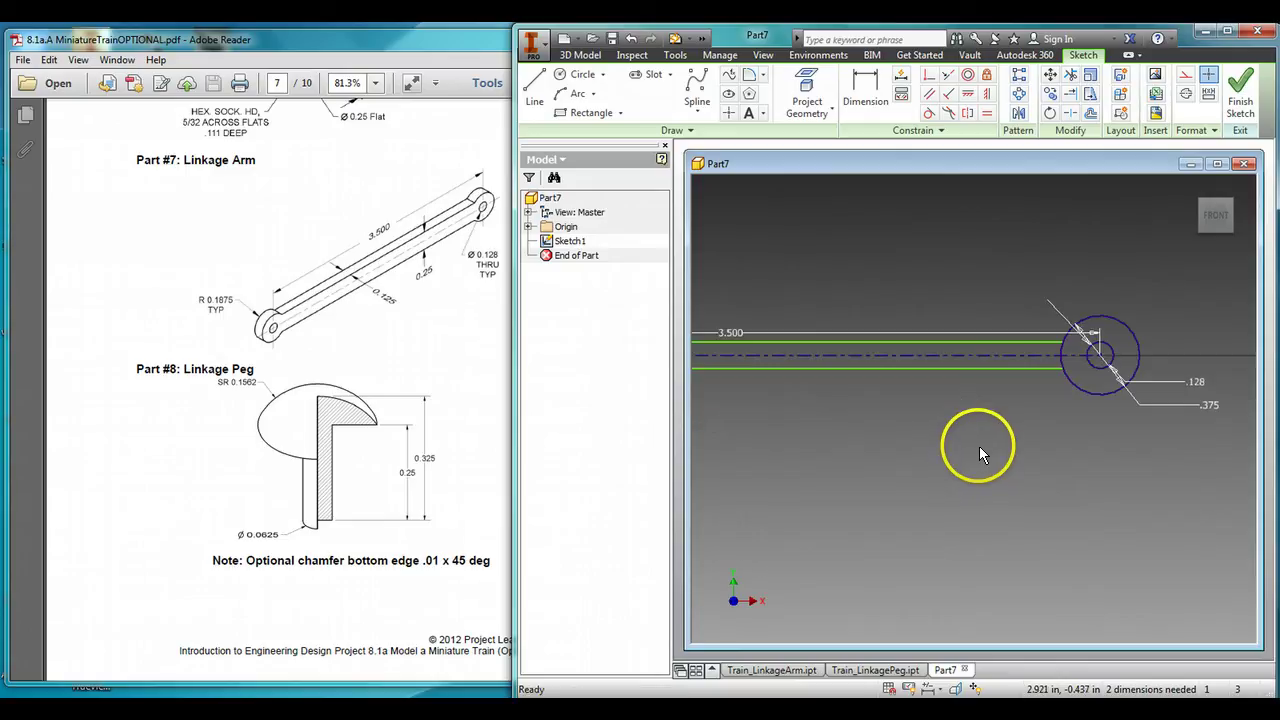
left_click(865, 88)
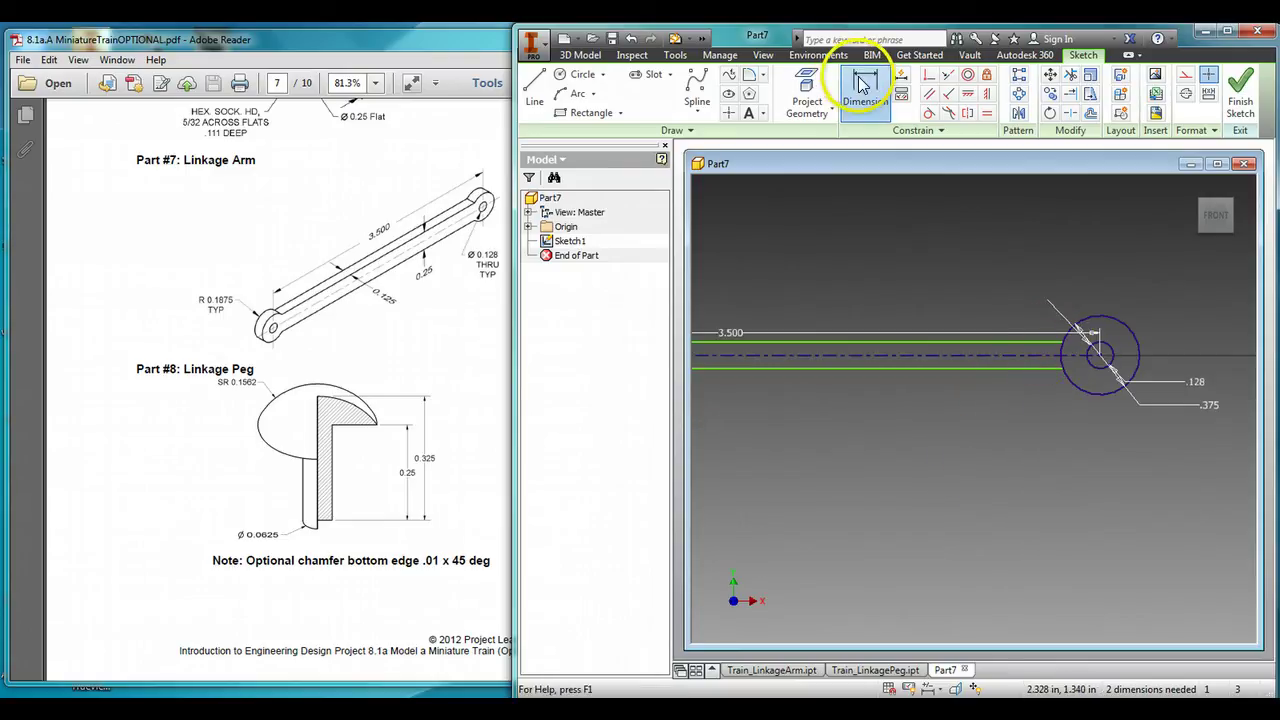
left_click(986, 342)
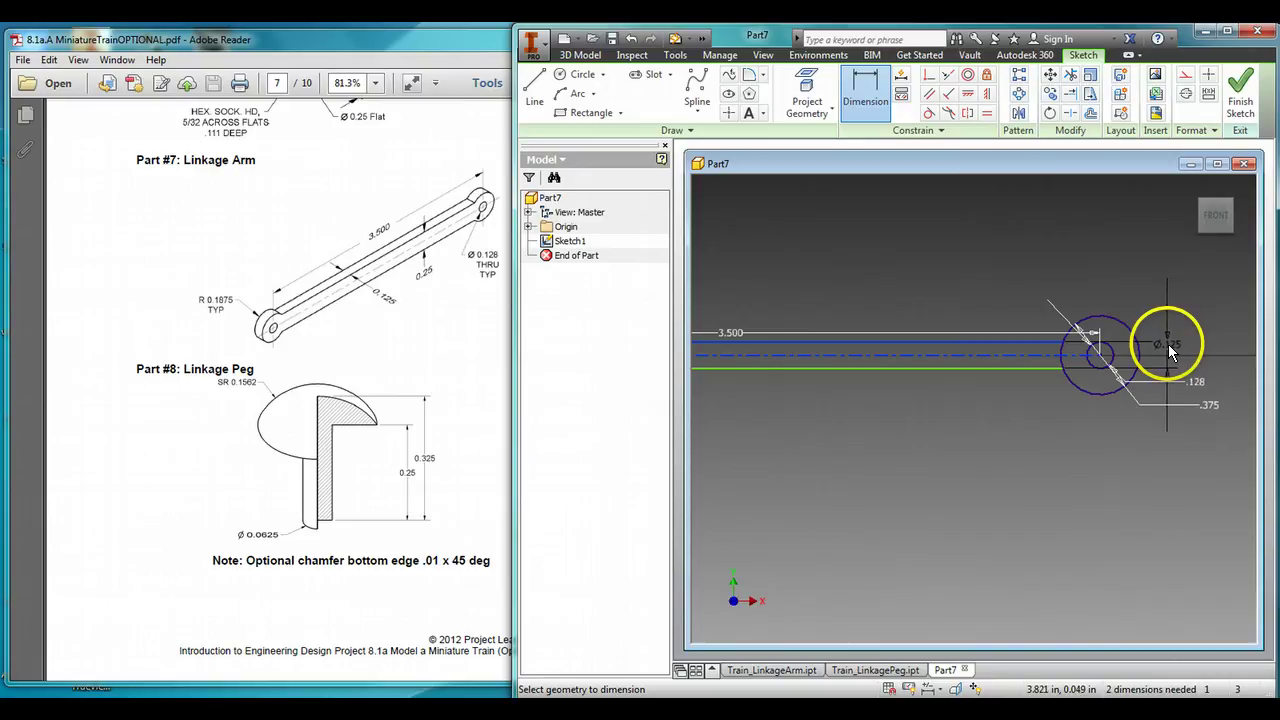
left_click(1168, 344)
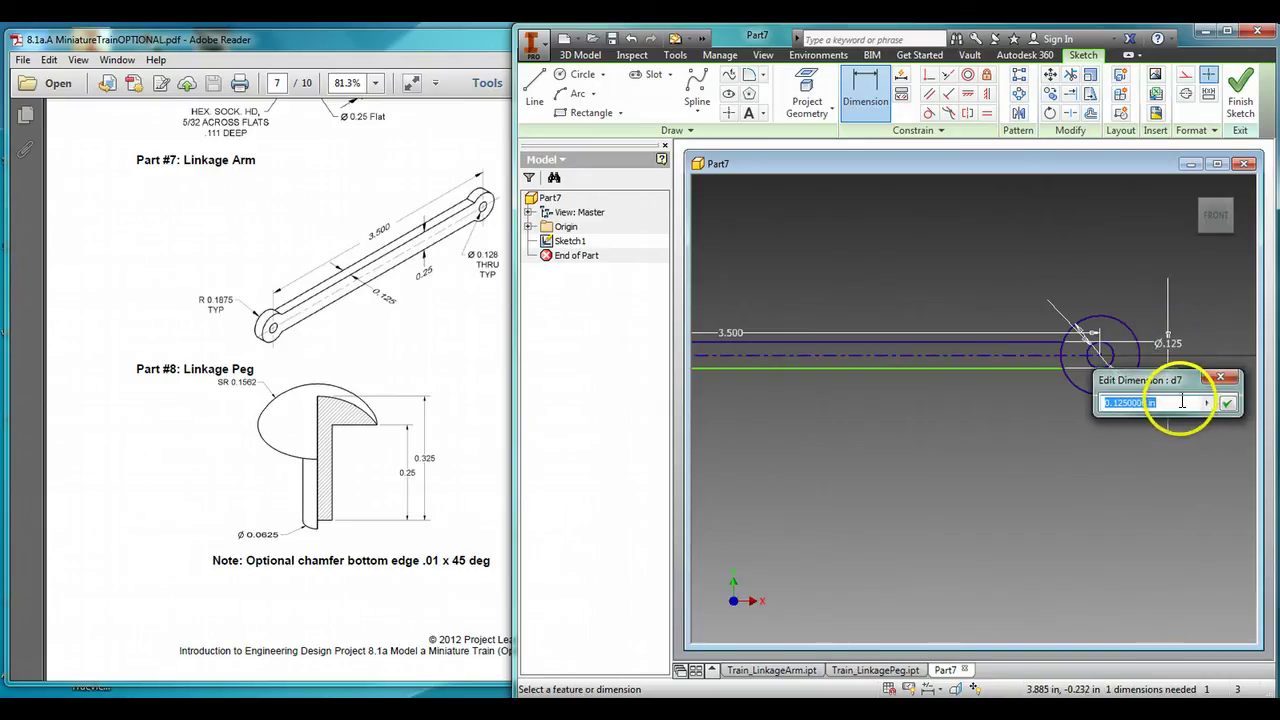
type(".25")
key("Return")
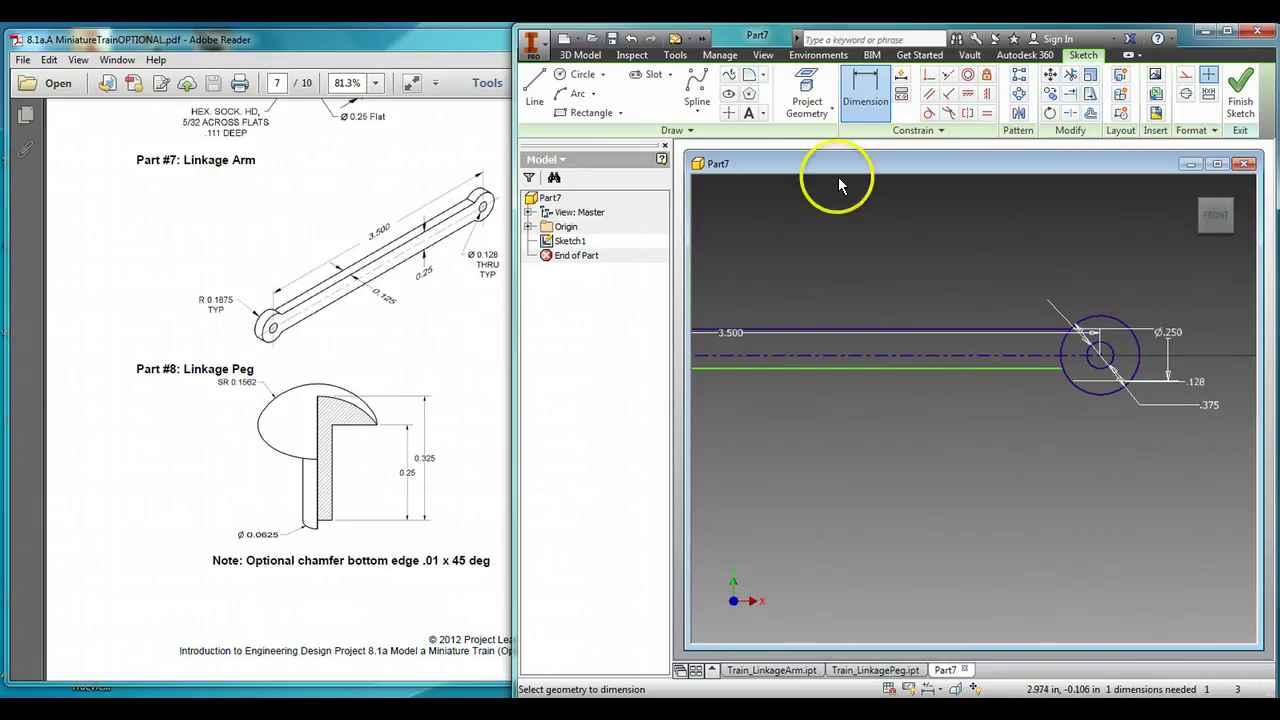
- Dimension the lower horizontal line about the centerline with a diameter value of .25 in, beside the upper line's dimension
left_click(865, 104)
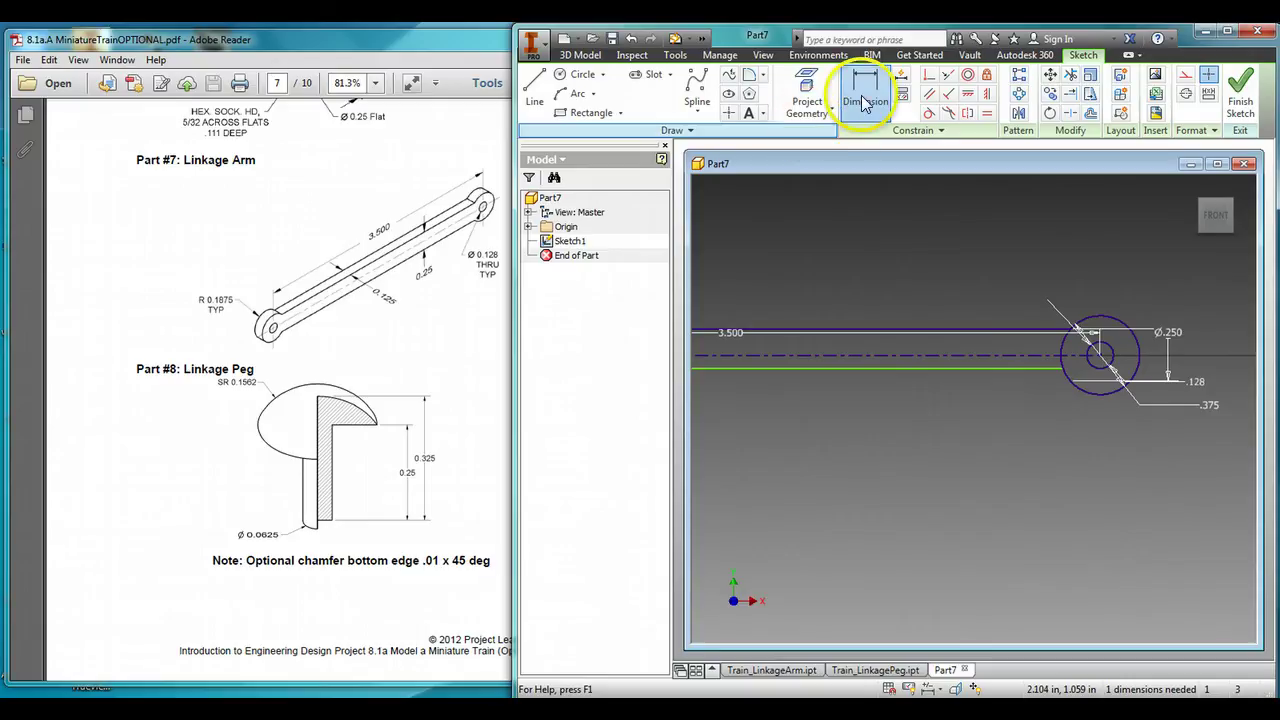
left_click(1025, 368)
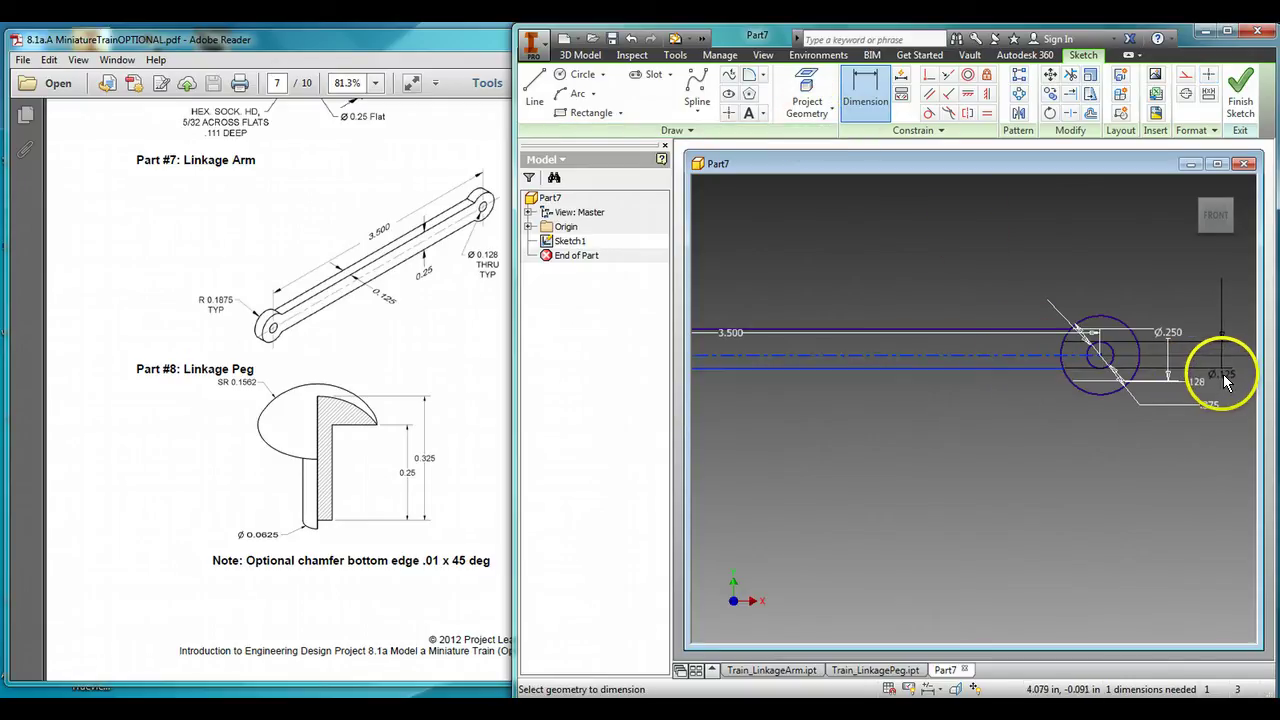
left_click(1224, 377)
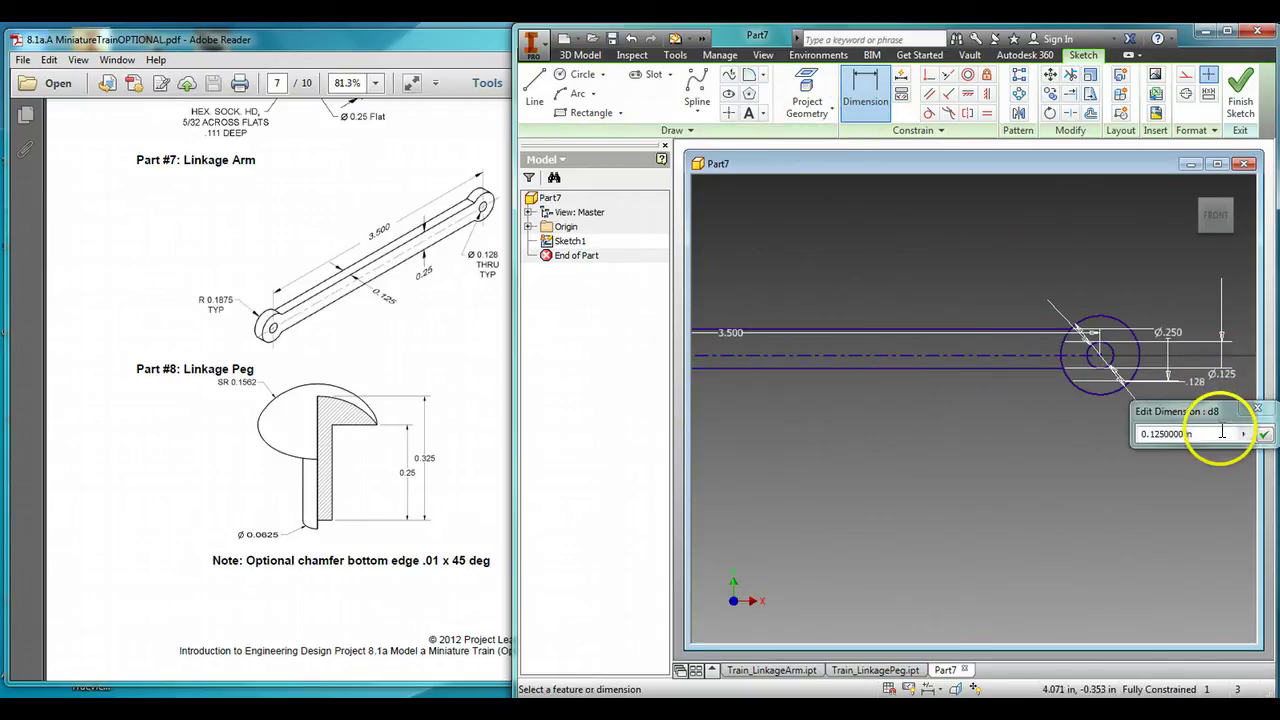
key("Return")
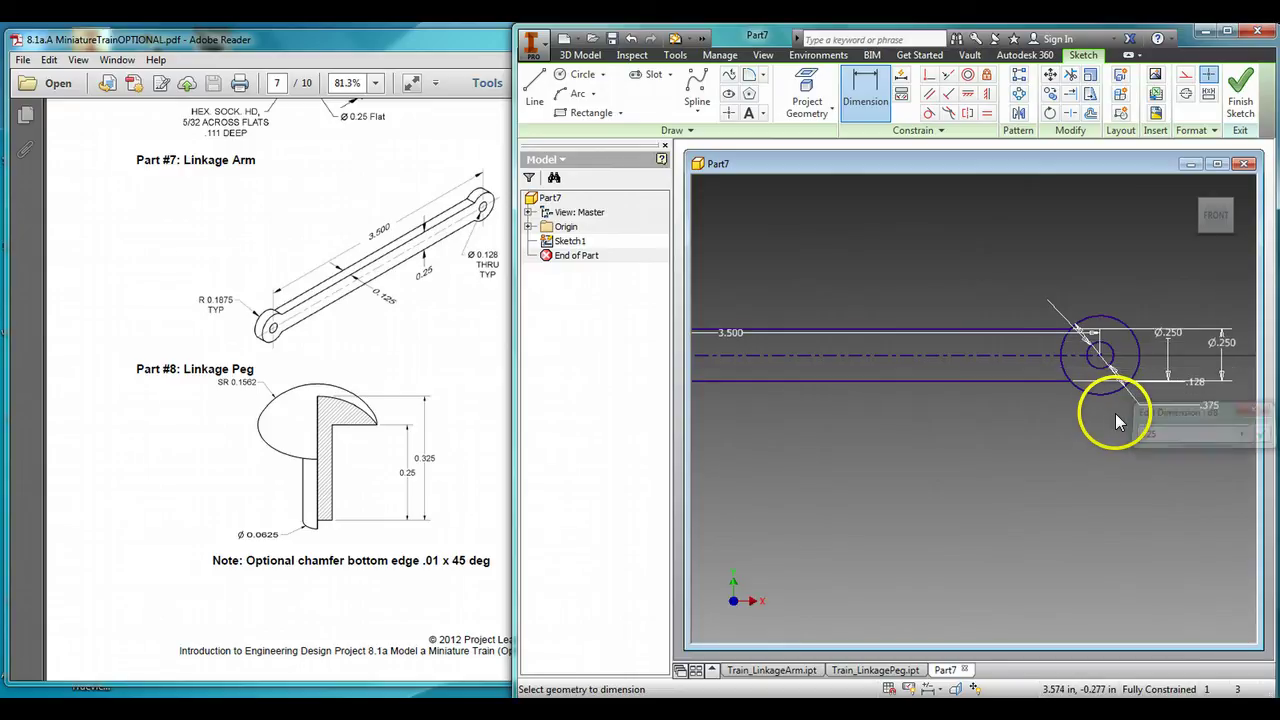
- Delete the upper line's diameter dimension, the Ø.250 one nearer the far circles
scroll(970, 421, "up", 1)
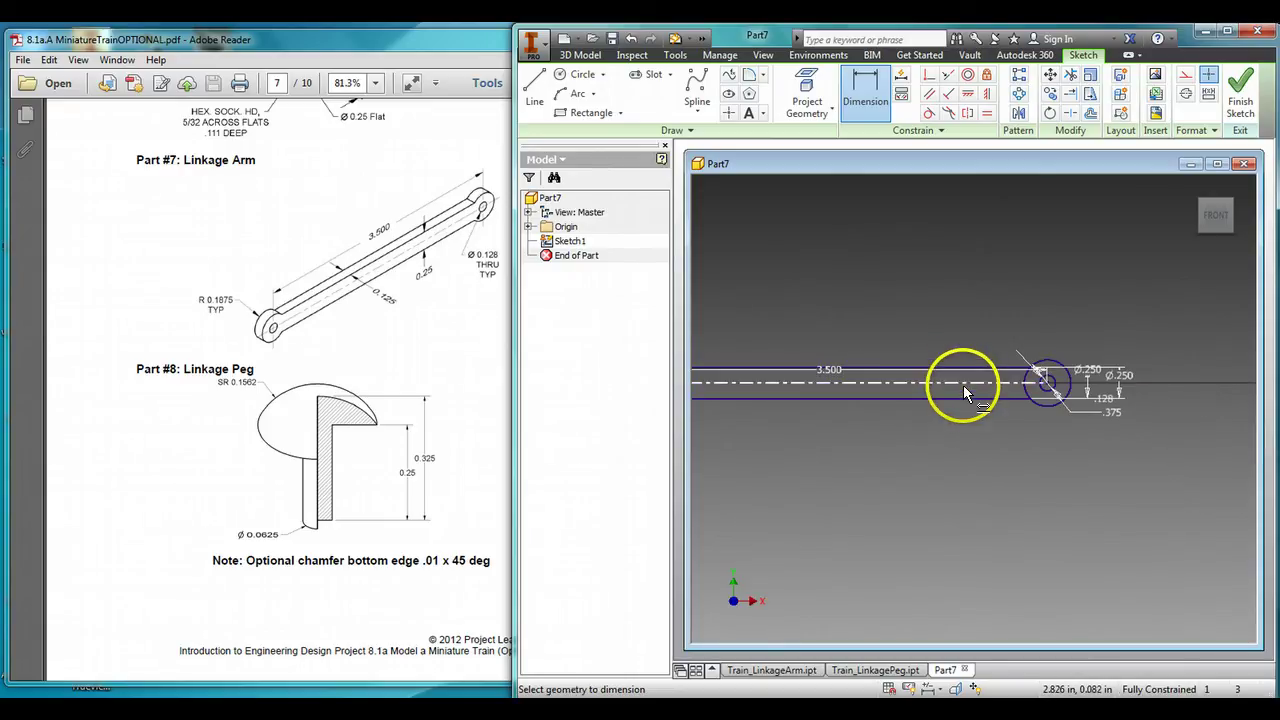
scroll(955, 409, "down", 2)
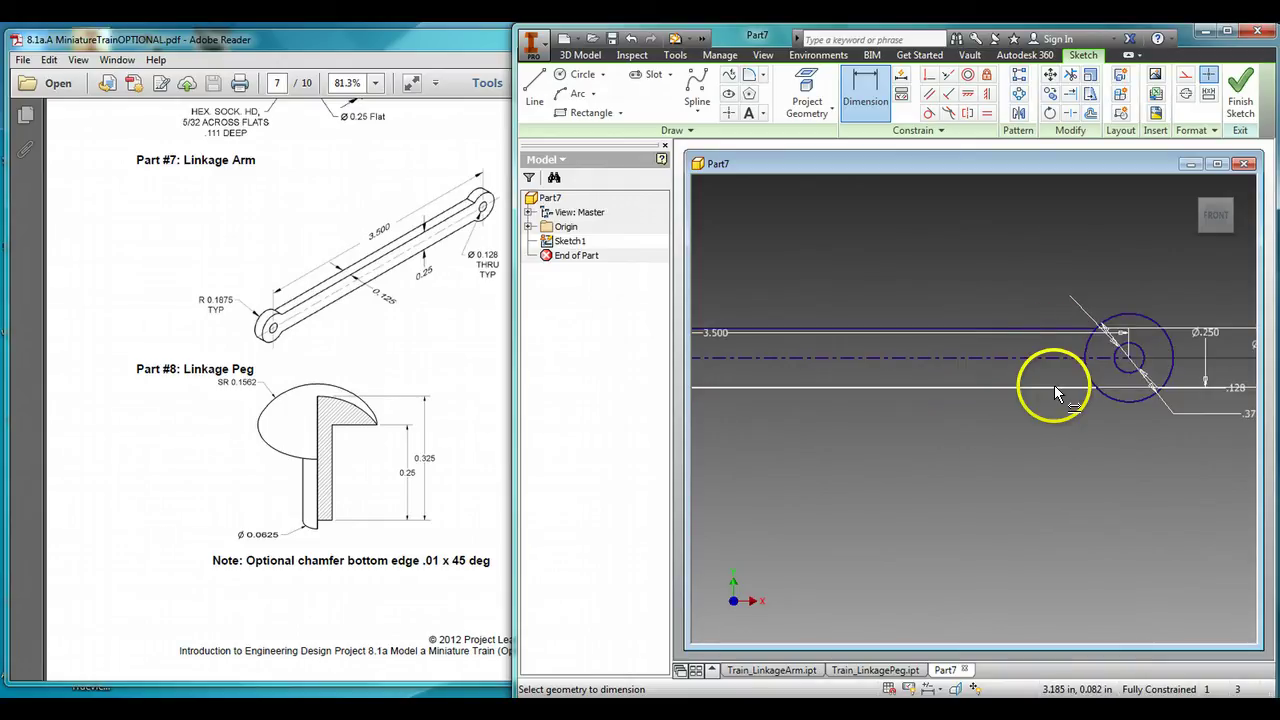
scroll(1056, 388, "up", 2)
scroll(985, 386, "up", 2)
scroll(982, 386, "down", 3)
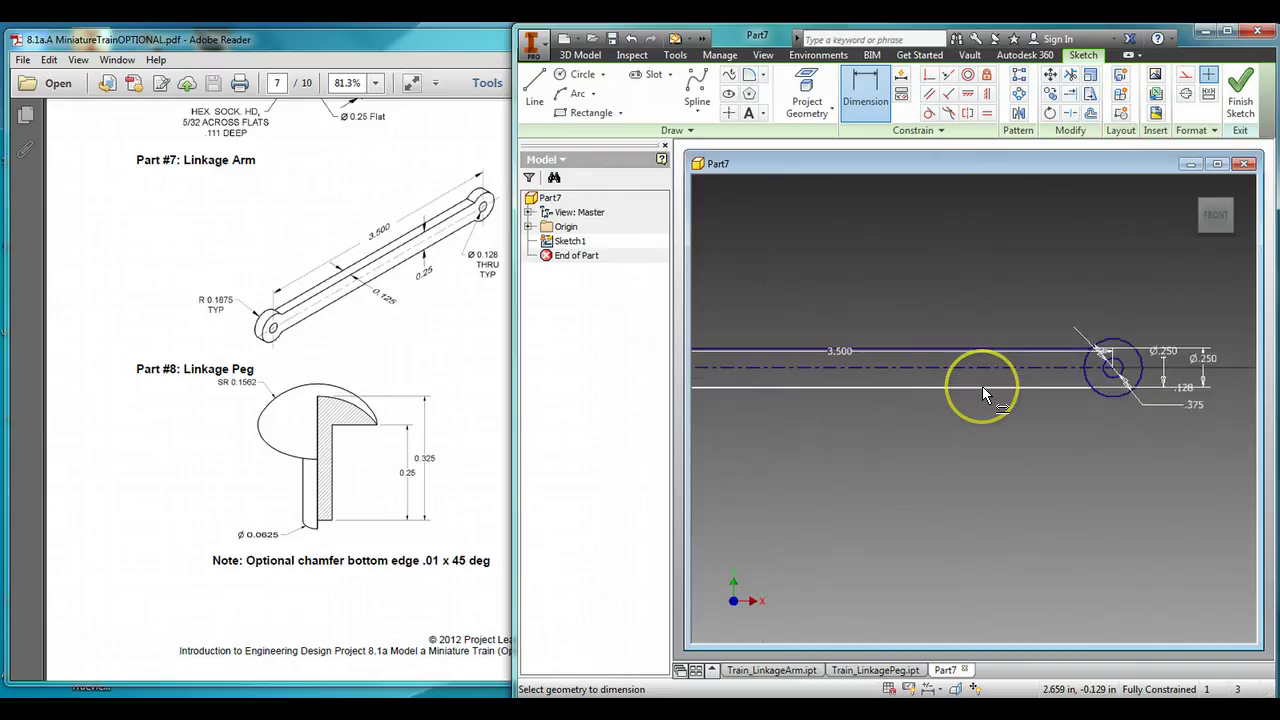
right_click(1145, 352)
left_click(1152, 322)
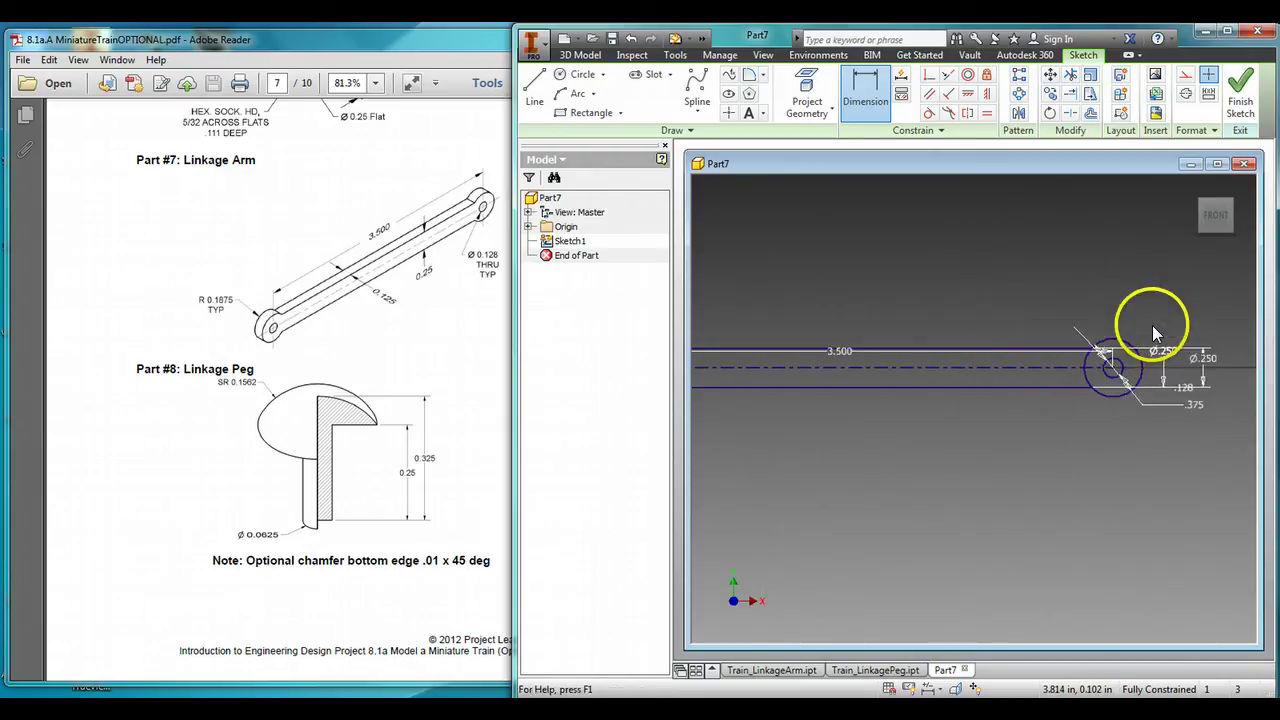
right_click(1160, 350)
left_click(1143, 307)
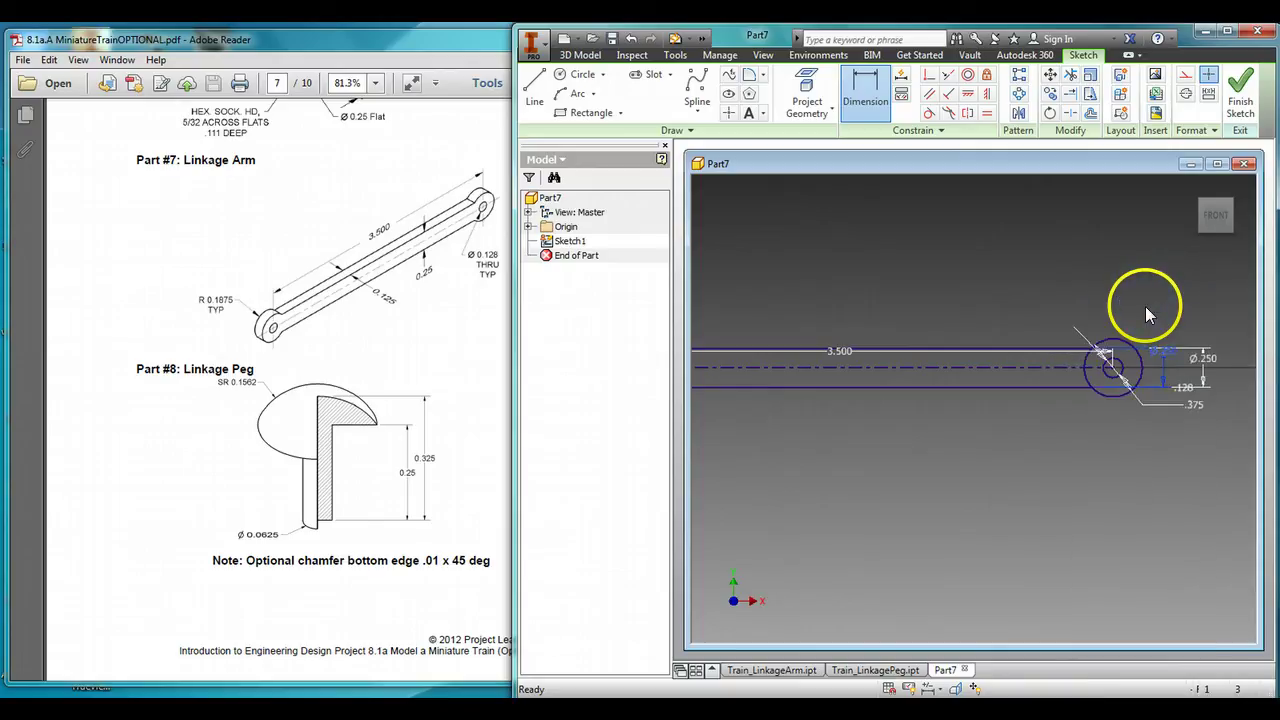
- Finish the 2D sketch of the linkage arm and bring the whole profile into view
scroll(1077, 387, "down", 3)
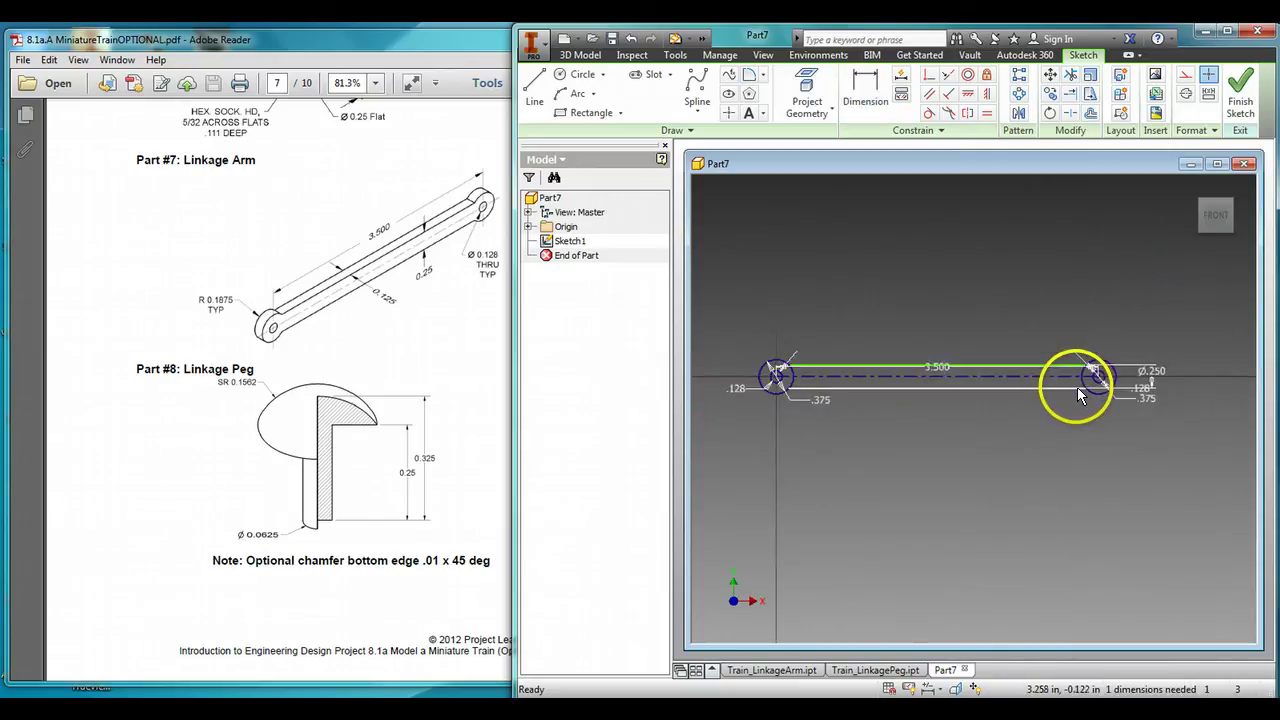
scroll(1002, 393, "up", 3)
scroll(1082, 404, "down", 2)
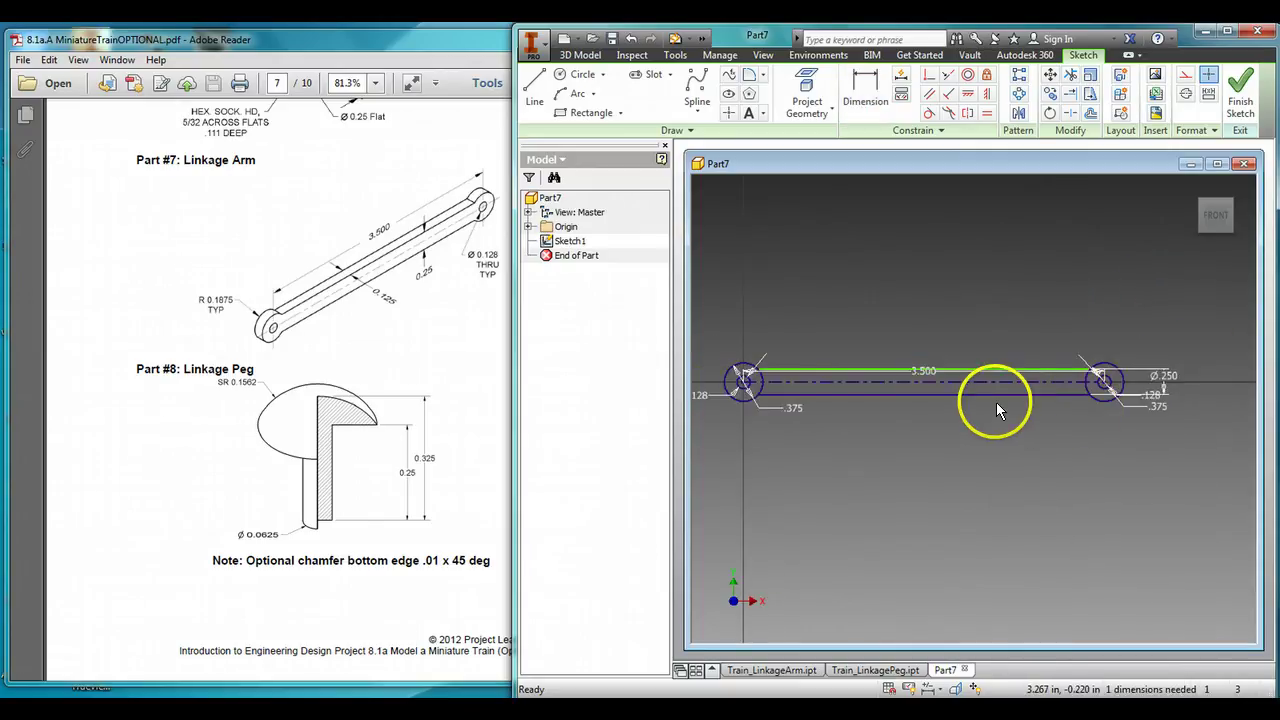
scroll(733, 390, "up", 5)
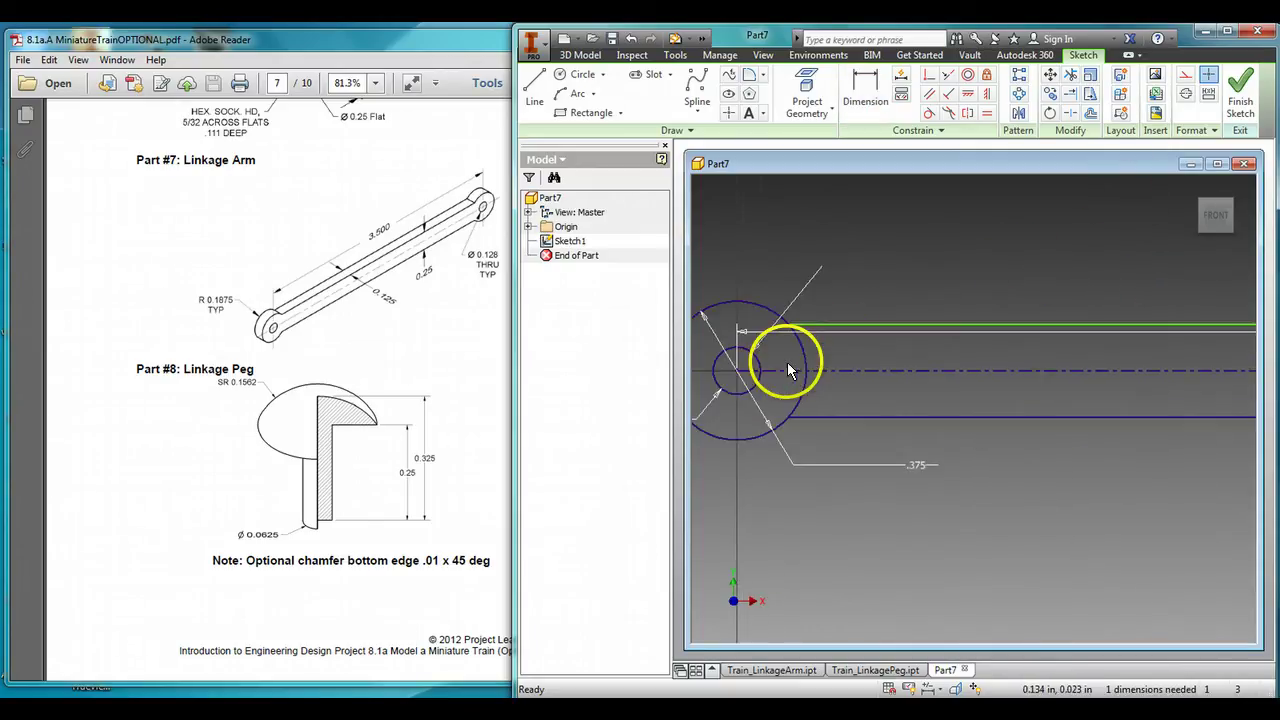
scroll(804, 462, "down", 5)
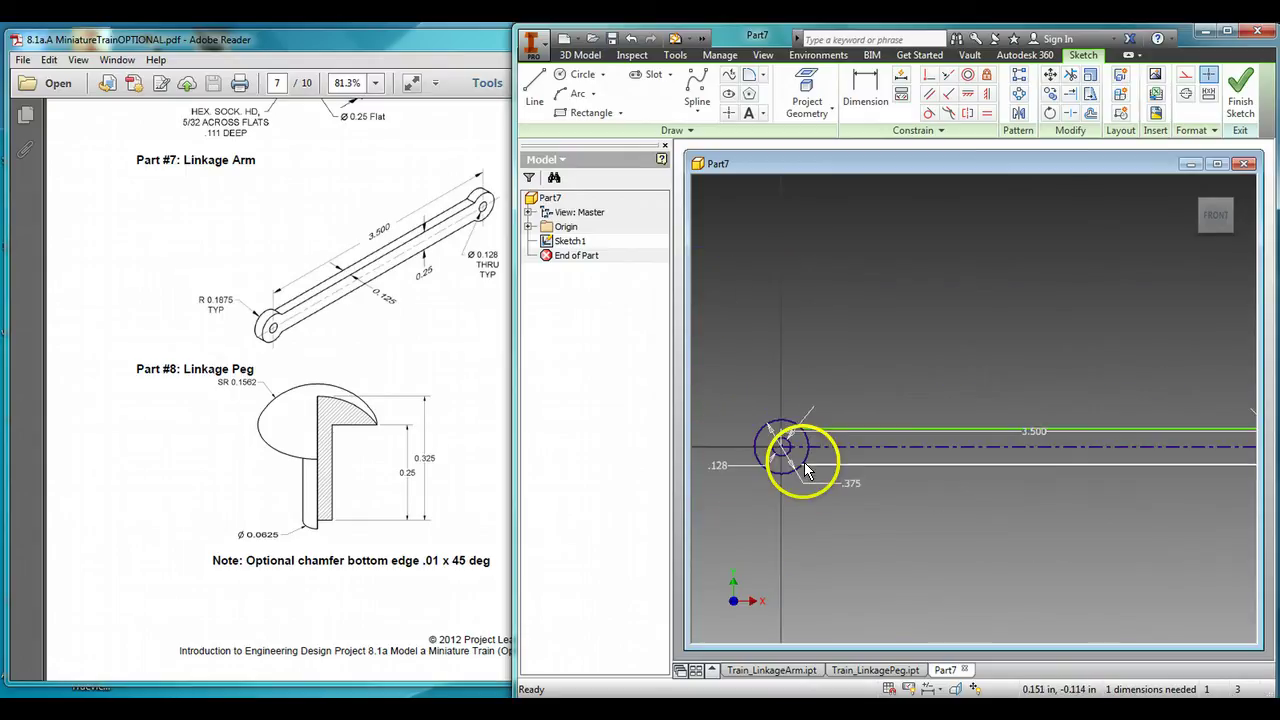
middle_click_drag(1057, 525, 914, 451)
scroll(900, 448, "down", 2)
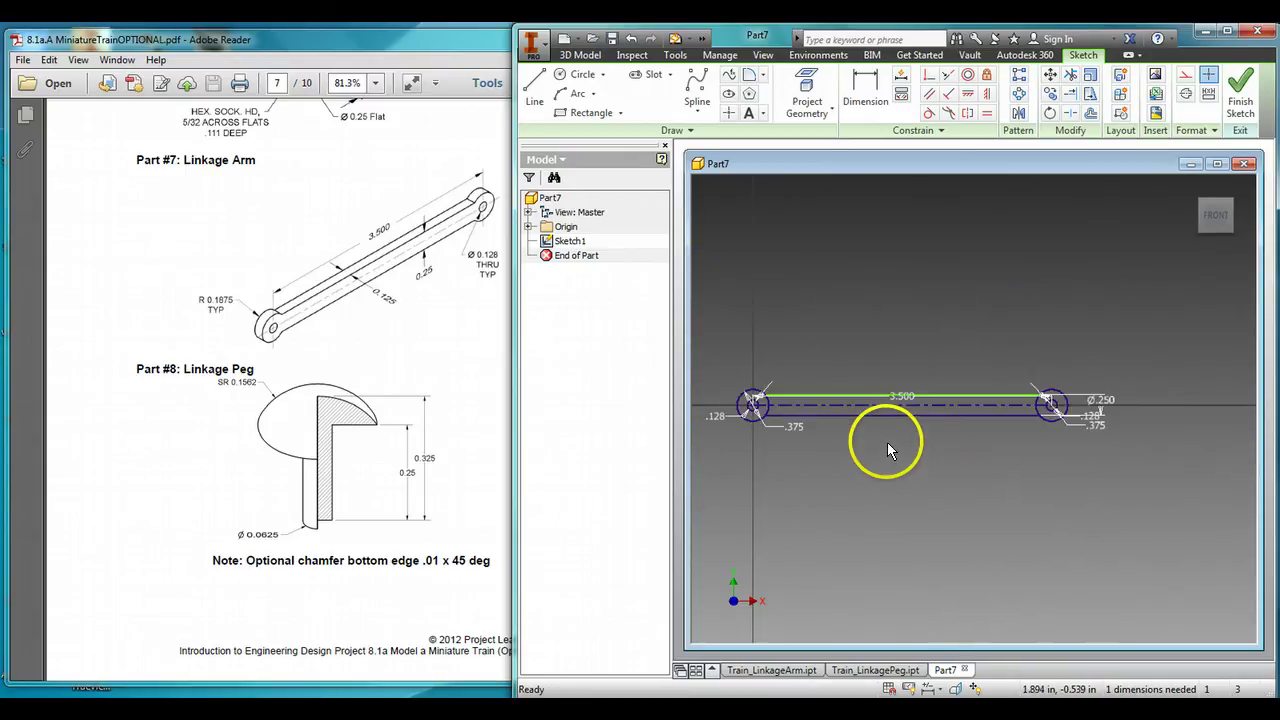
left_click(1255, 88)
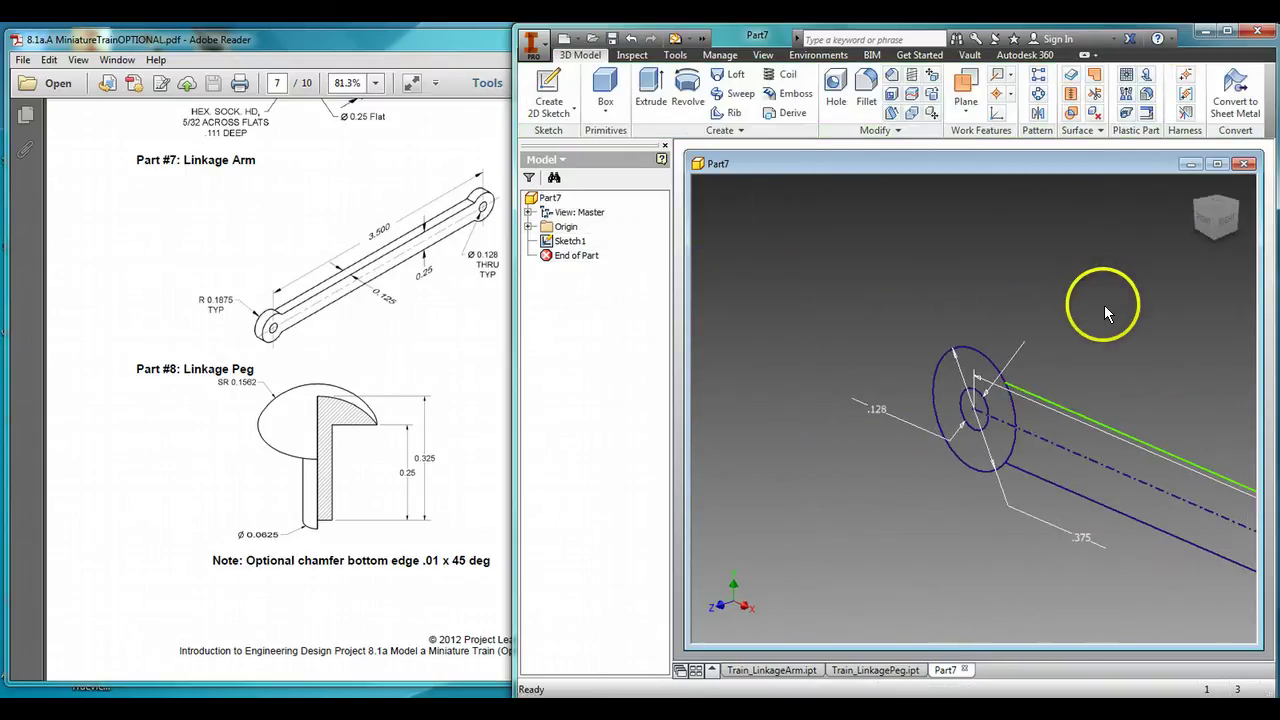
middle_click_drag(1006, 391, 909, 374)
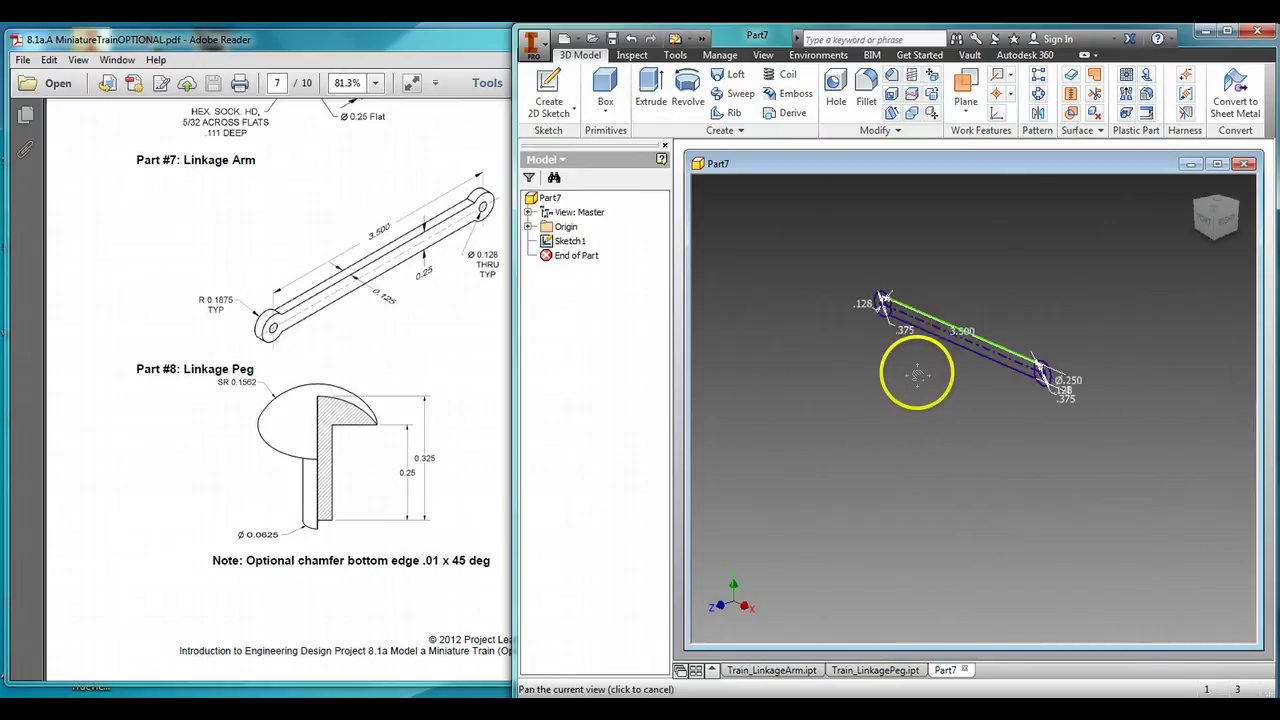
- Switch to Adobe Reader and check the linkage arm's thickness on the Part #7 drawing, then return to Inventor
left_click(449, 306)
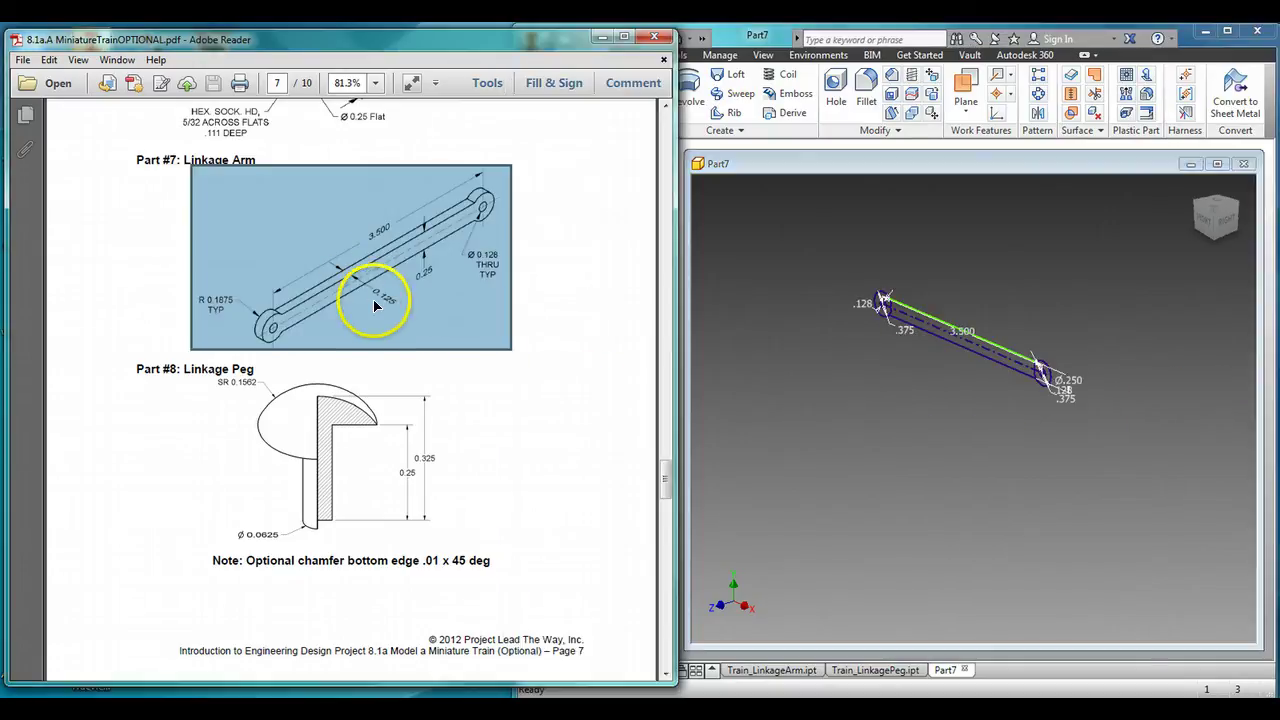
left_click(578, 320)
scroll(904, 335, "down", 1)
left_click(906, 336)
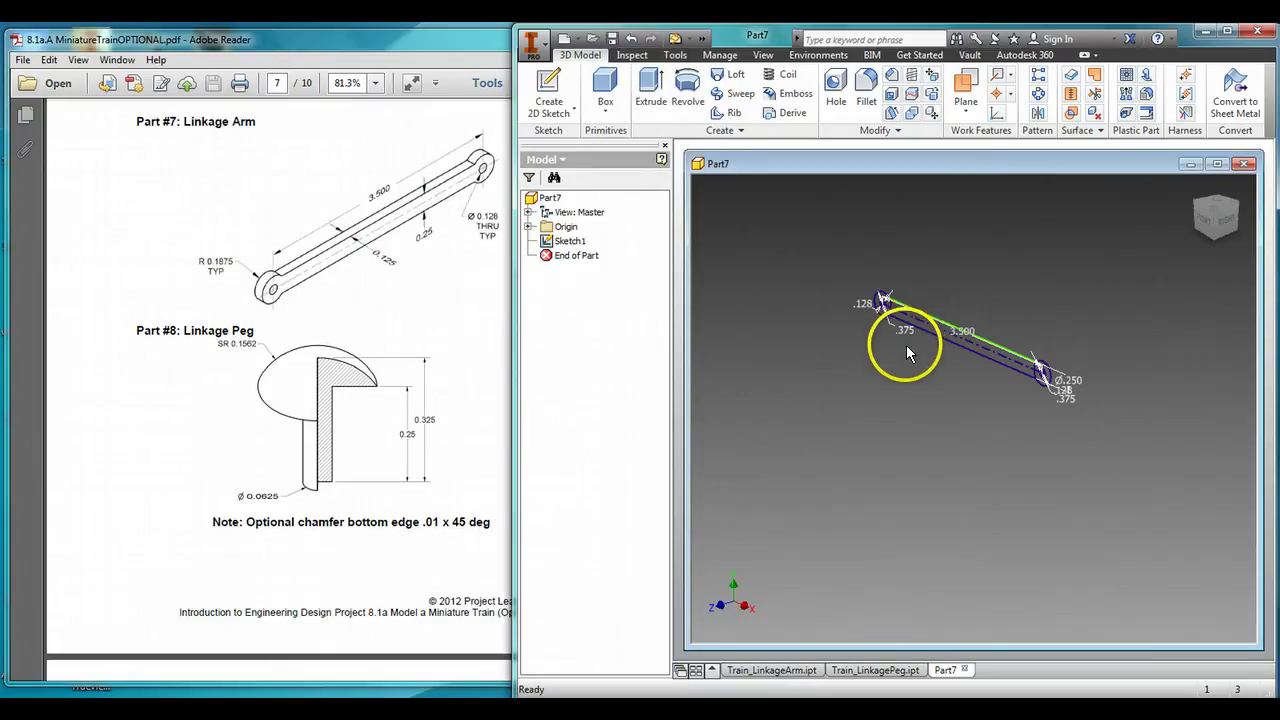
- Extrude the linkage arm's bar and both end rings .125 in, leaving the two small circles open as holes
scroll(903, 345, "down", 3)
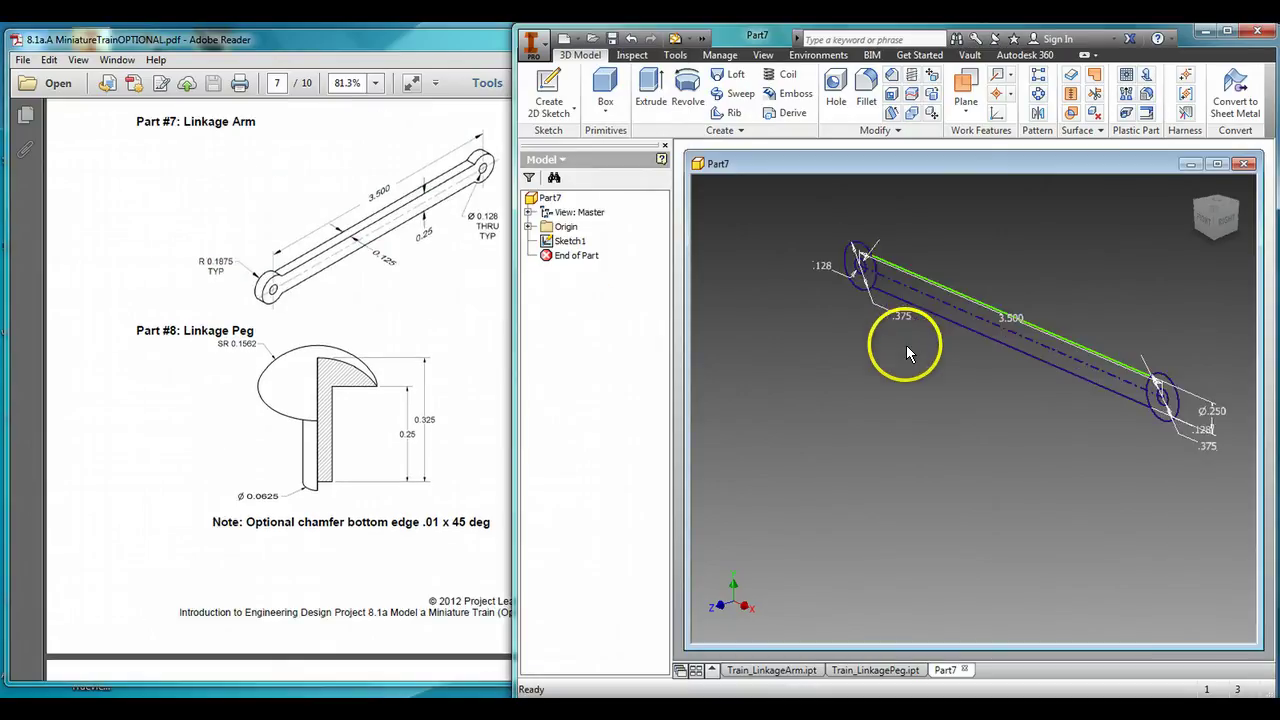
left_click(651, 88)
left_click_drag(990, 69, 715, 104)
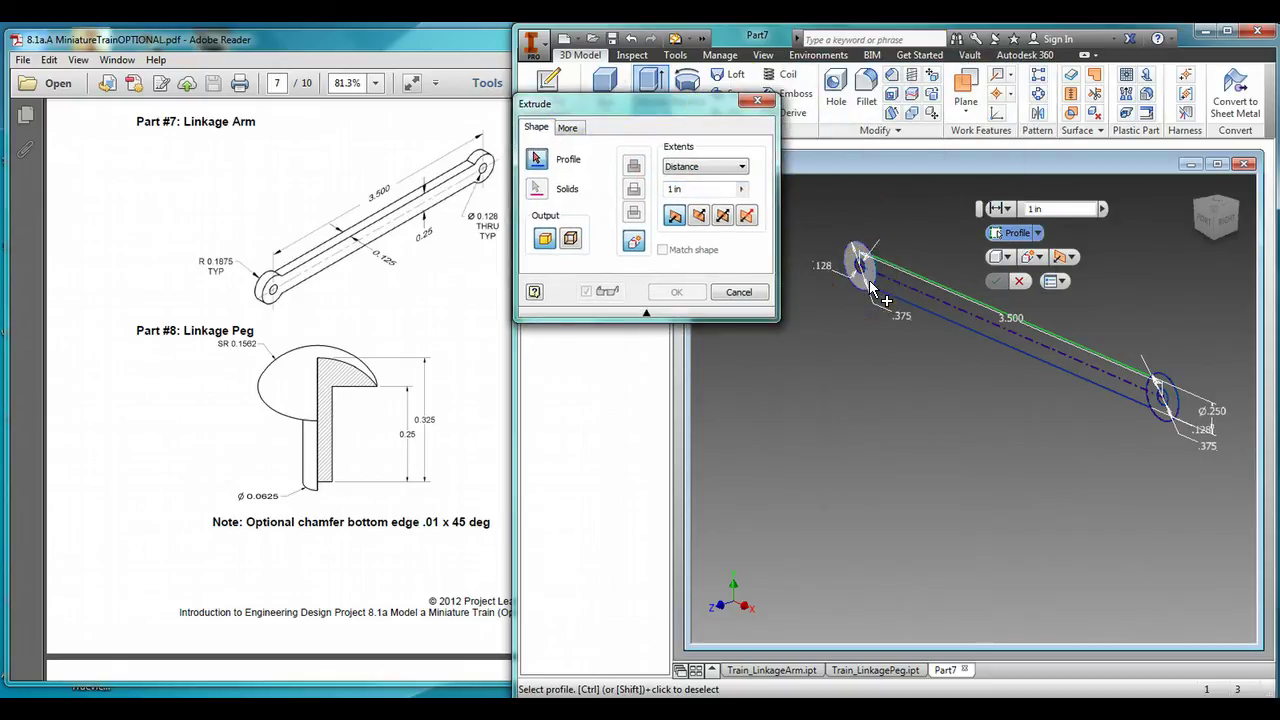
left_click(870, 286)
left_click(912, 300)
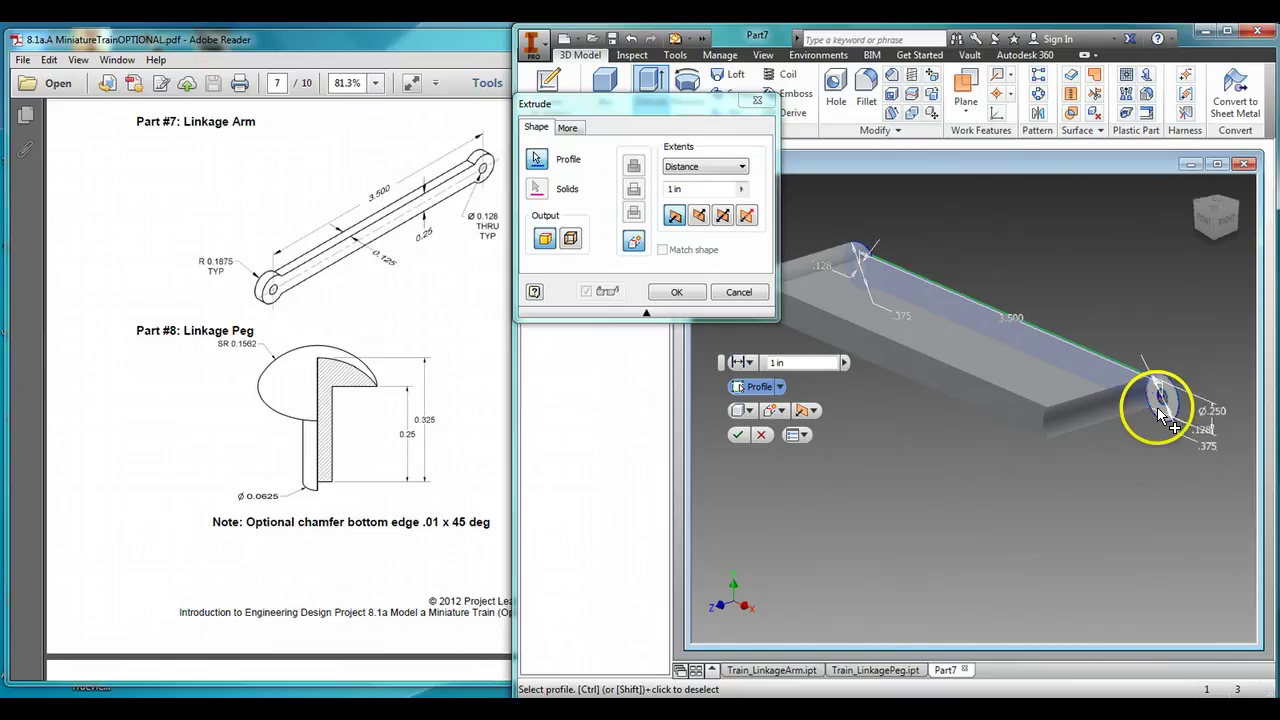
left_click(773, 363)
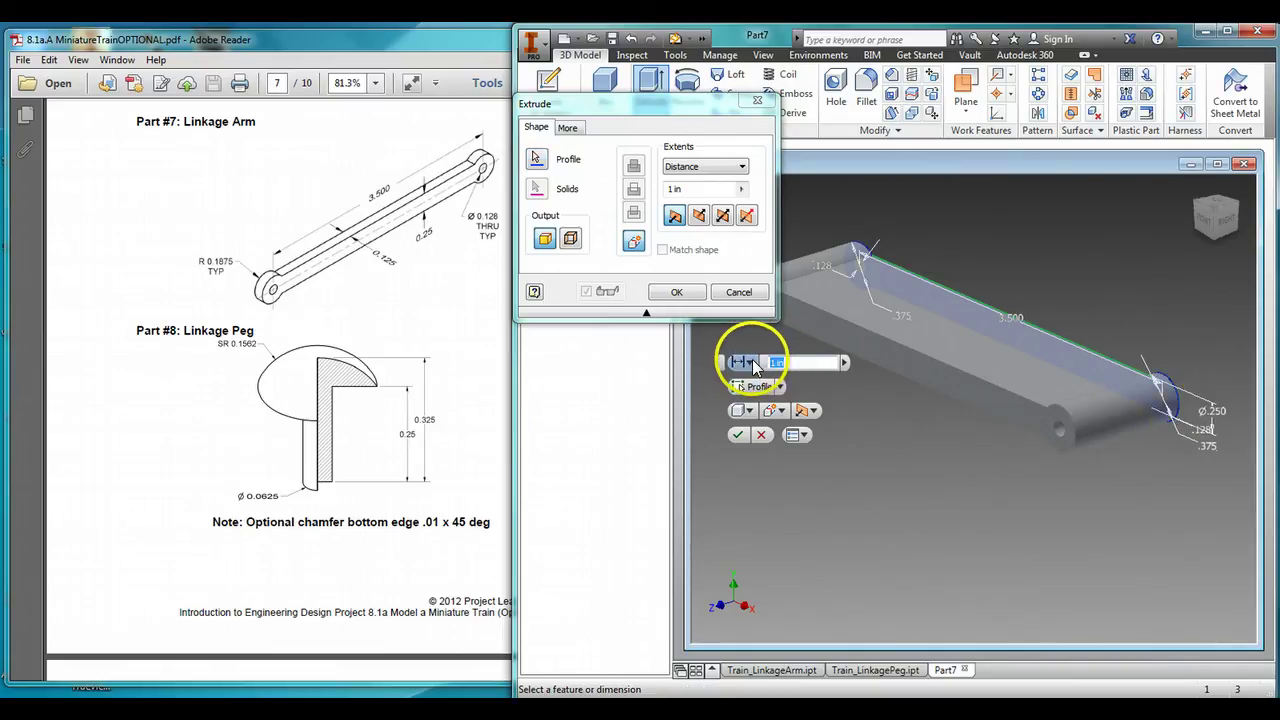
type(".125")
key("Return")
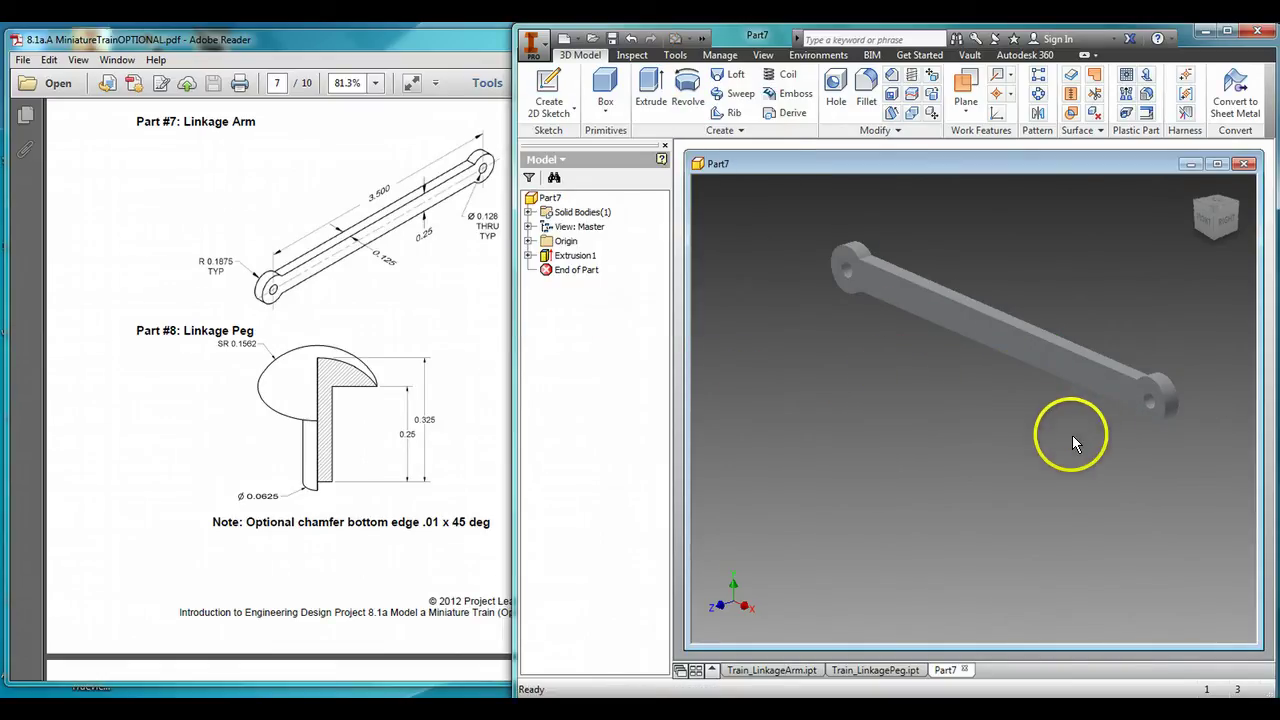
- Minimize the Part7 window, examine the finished Train_LinkagePeg model for reference, and minimize that window as well
scroll(1072, 435, "up", 1)
middle_click_drag(1020, 400, 1014, 427)
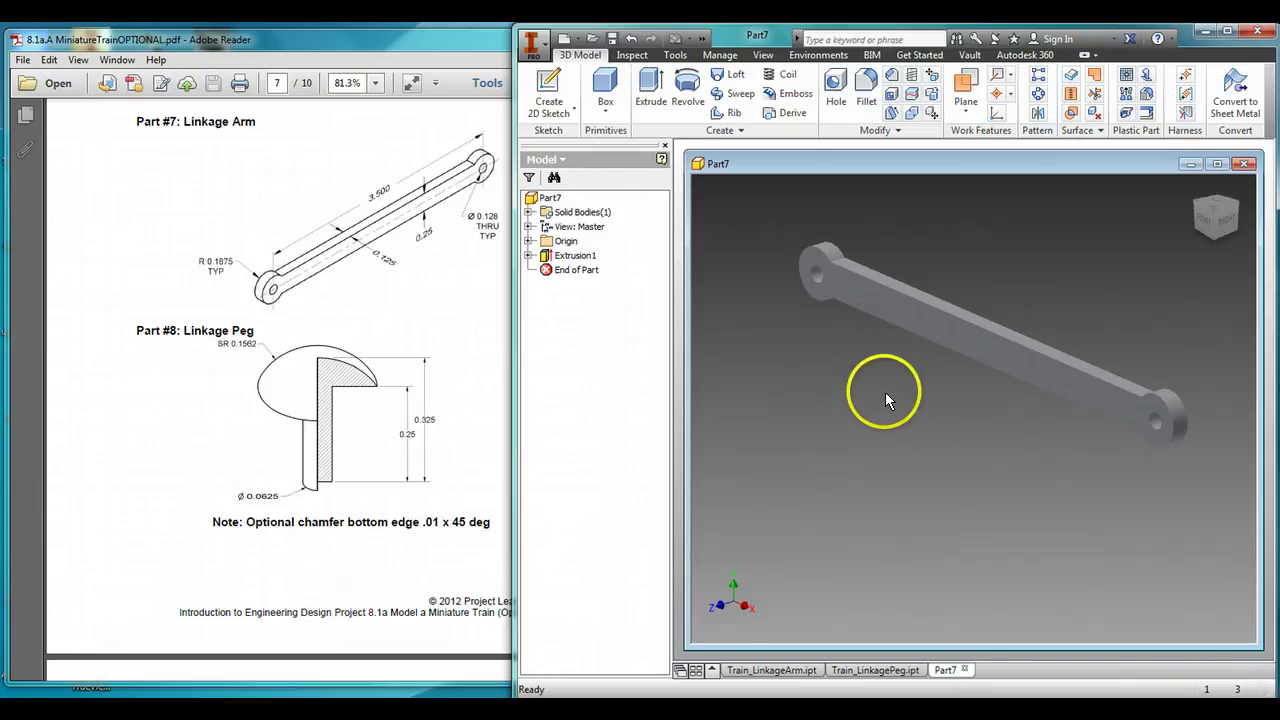
left_click(1191, 163)
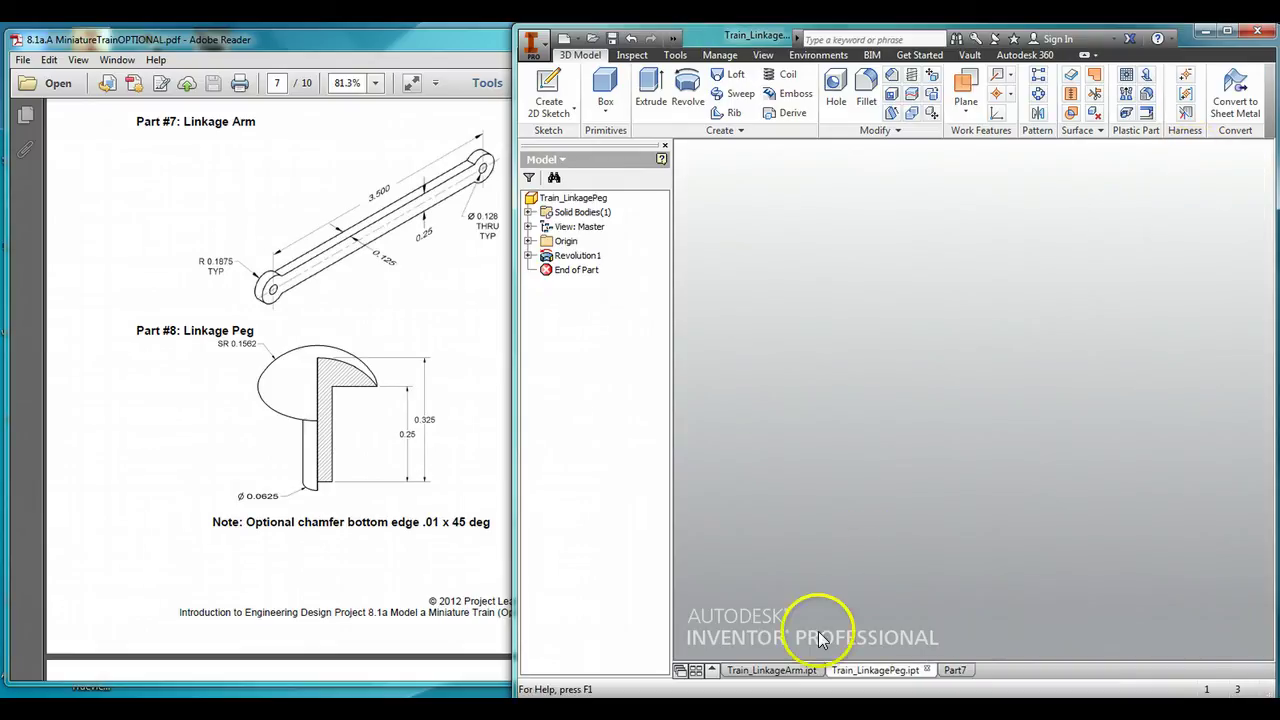
left_click(851, 672)
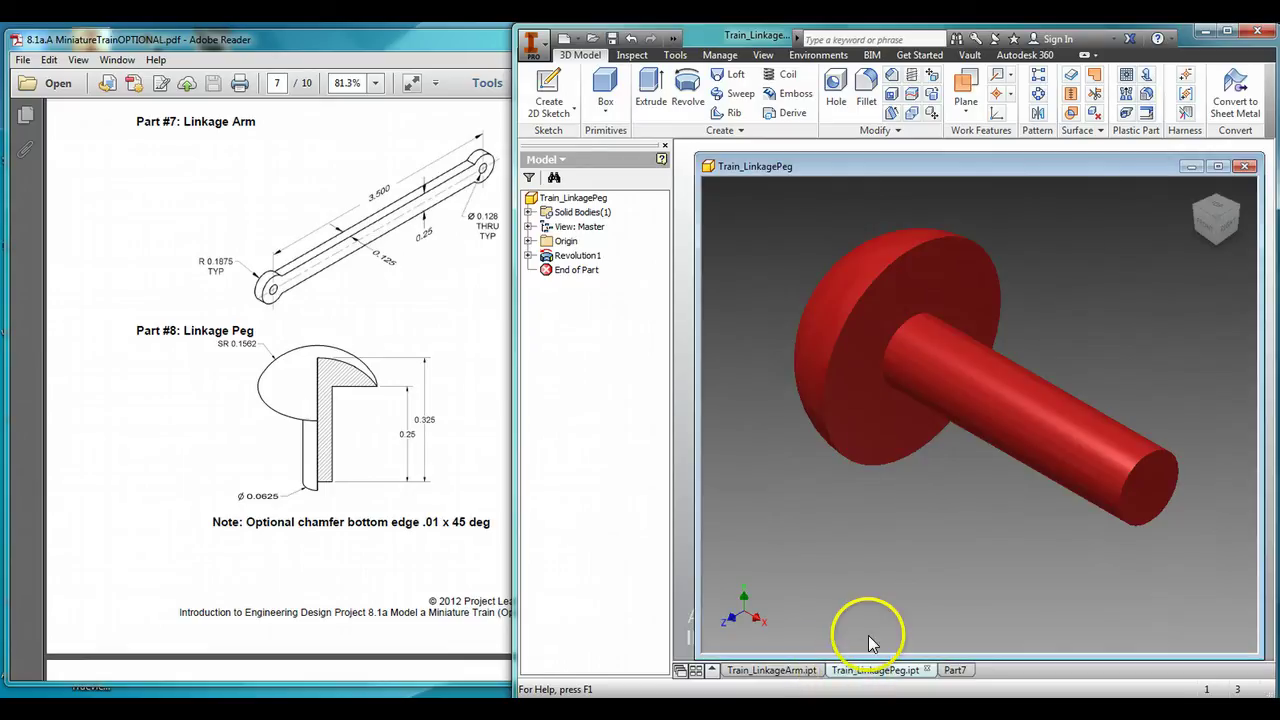
left_click(831, 442)
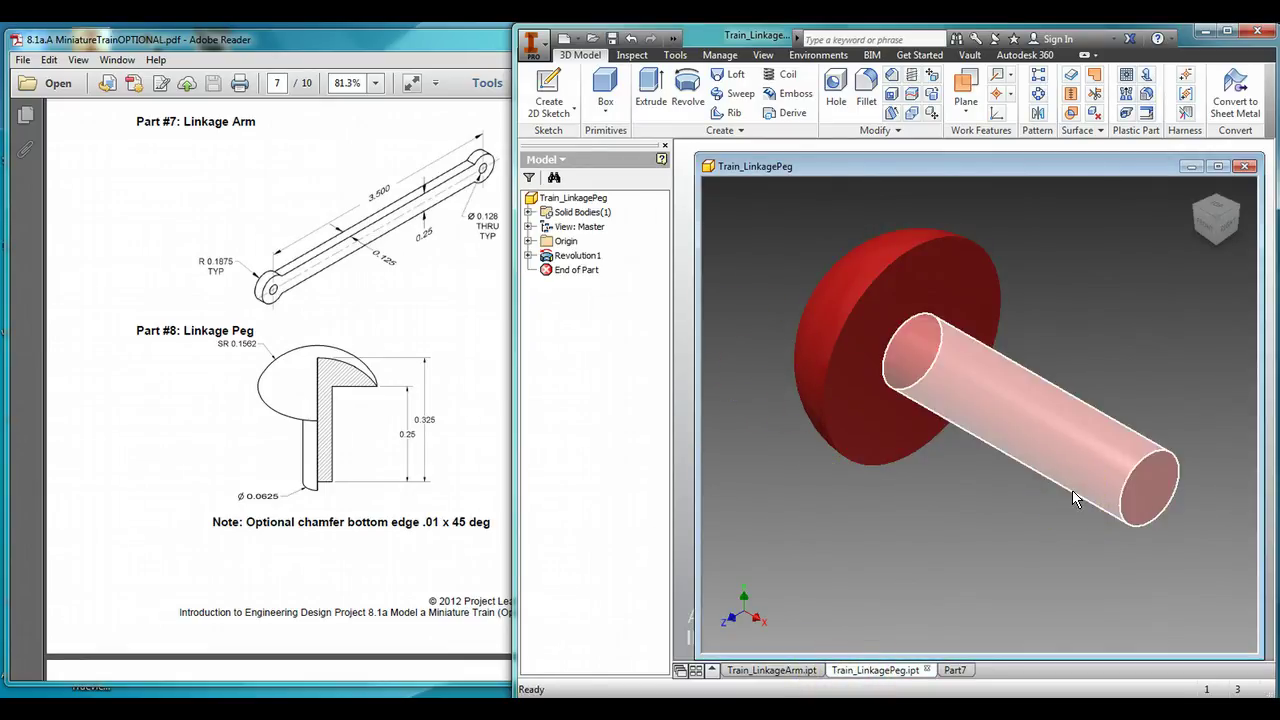
left_click(1191, 166)
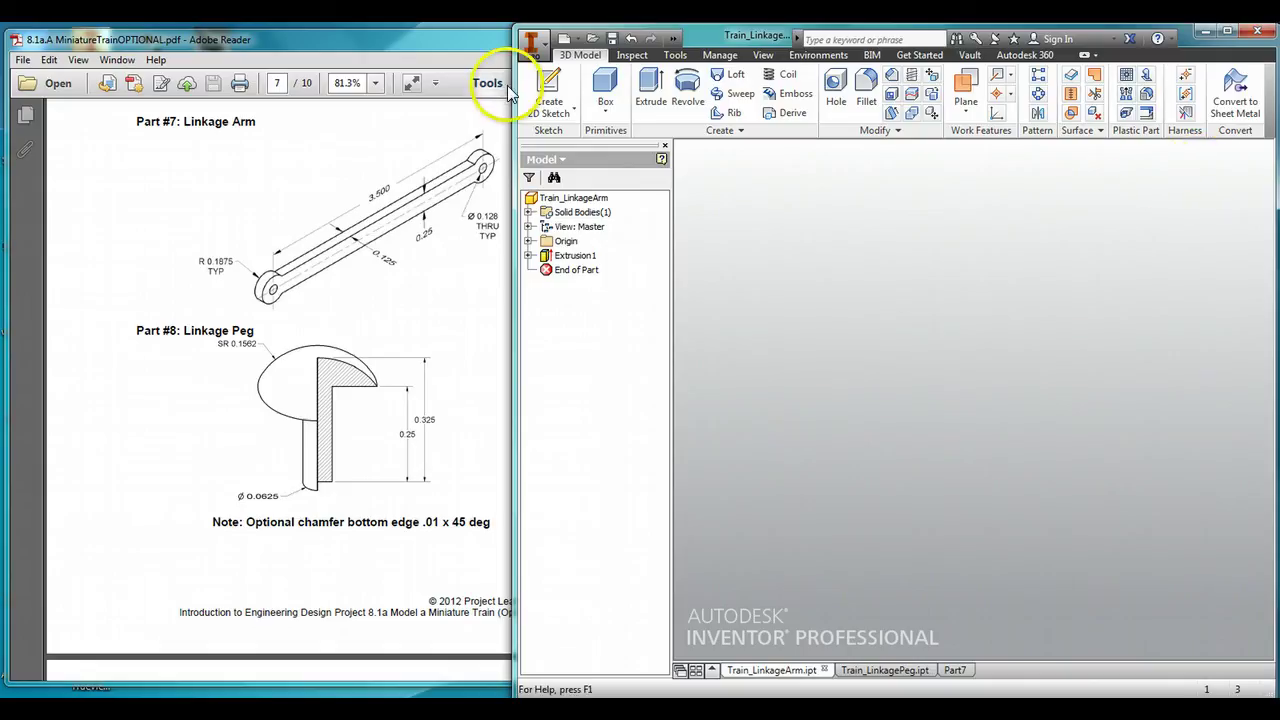
- Create a new part for the linkage peg and start a 2D sketch on the front plane
left_click(533, 46)
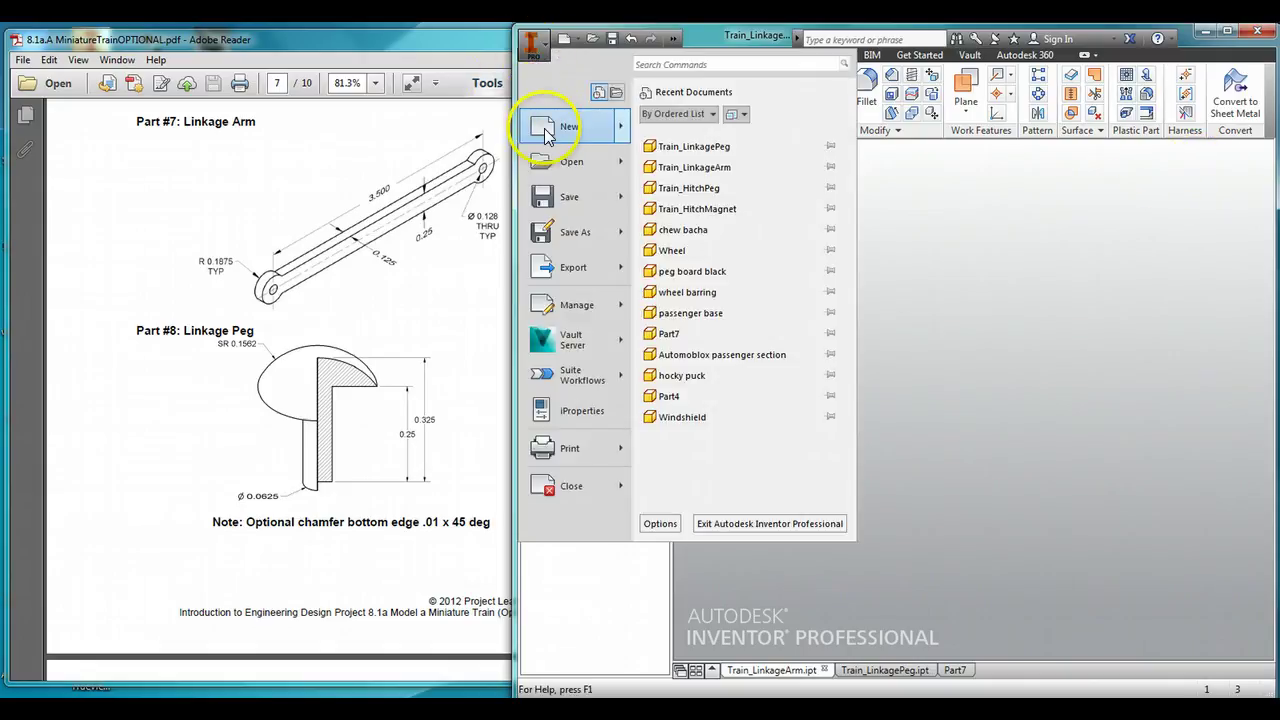
mouse_move(547, 135)
left_click(688, 246)
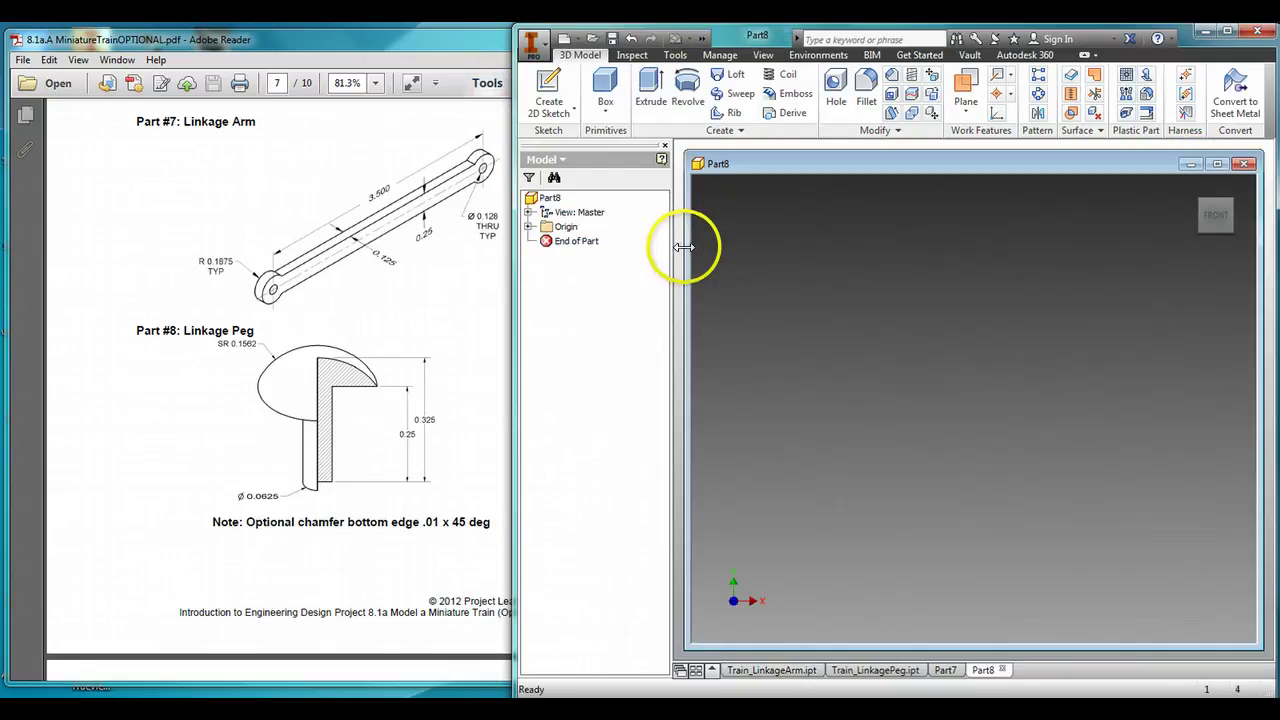
left_click(548, 85)
left_click(1027, 366)
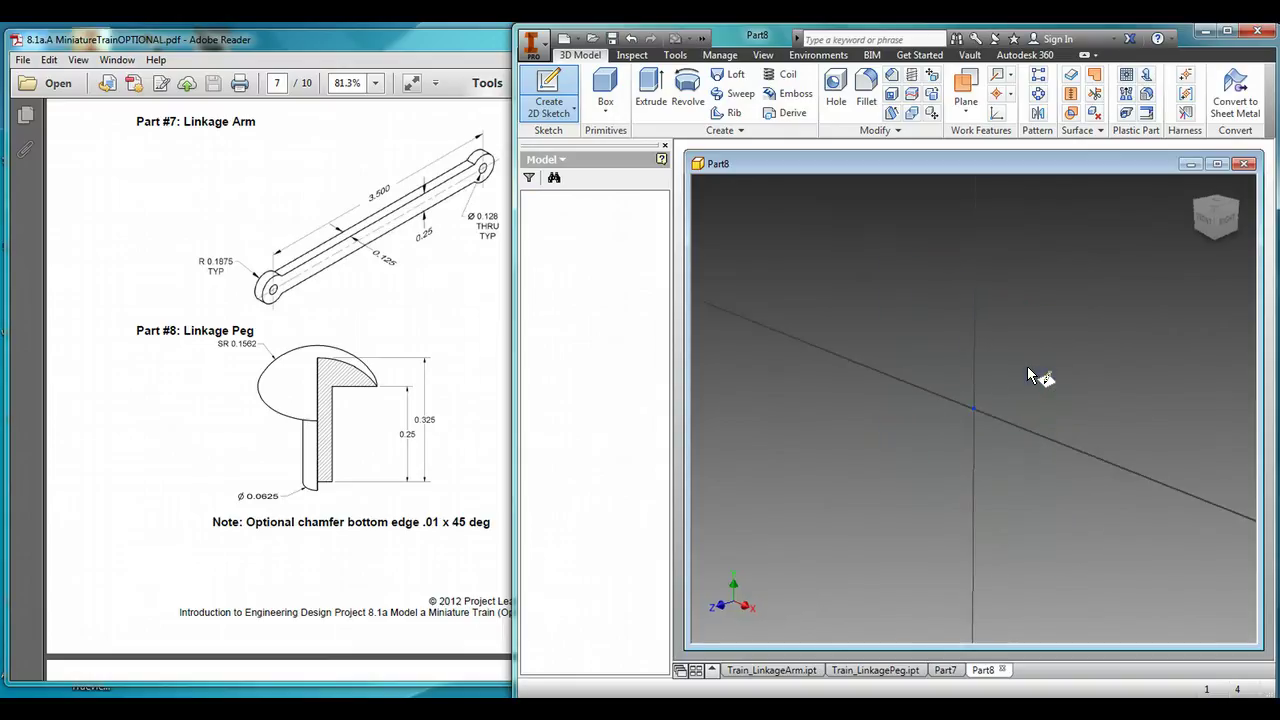
- Draw a .325 in horizontal centerline from the origin as the linkage peg's axis
middle_click_drag(1020, 363, 832, 313)
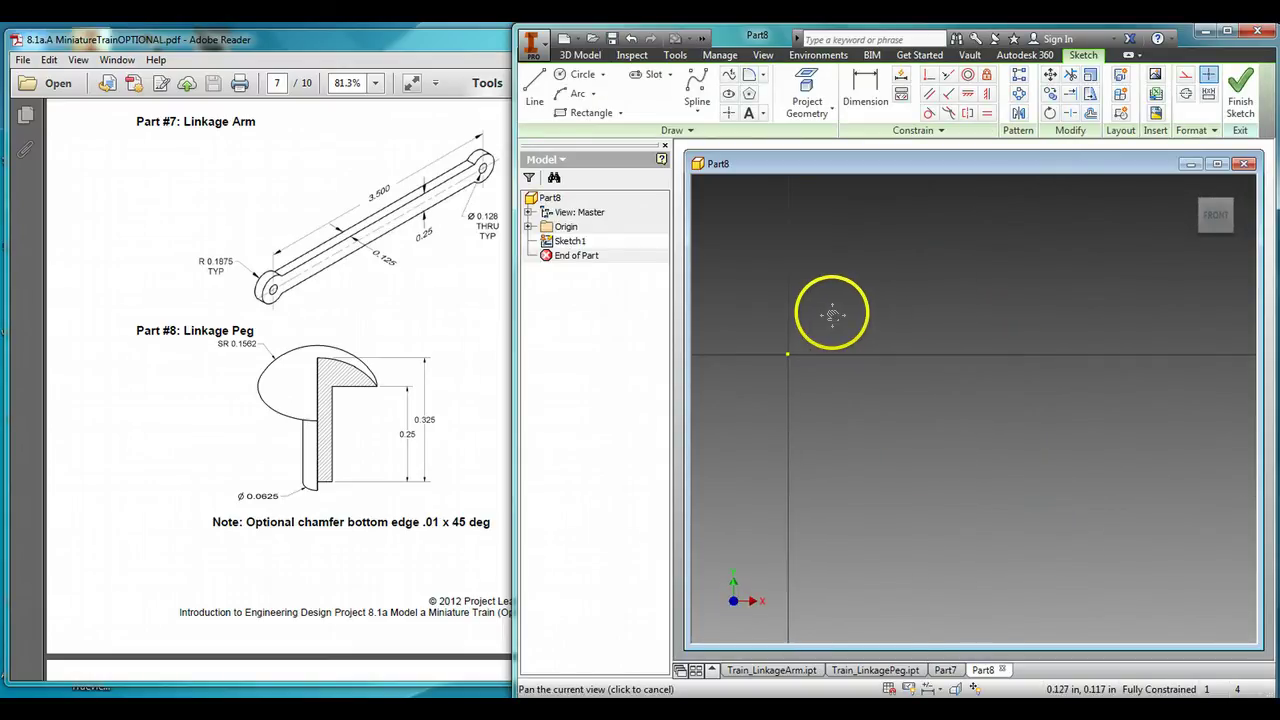
left_click(534, 92)
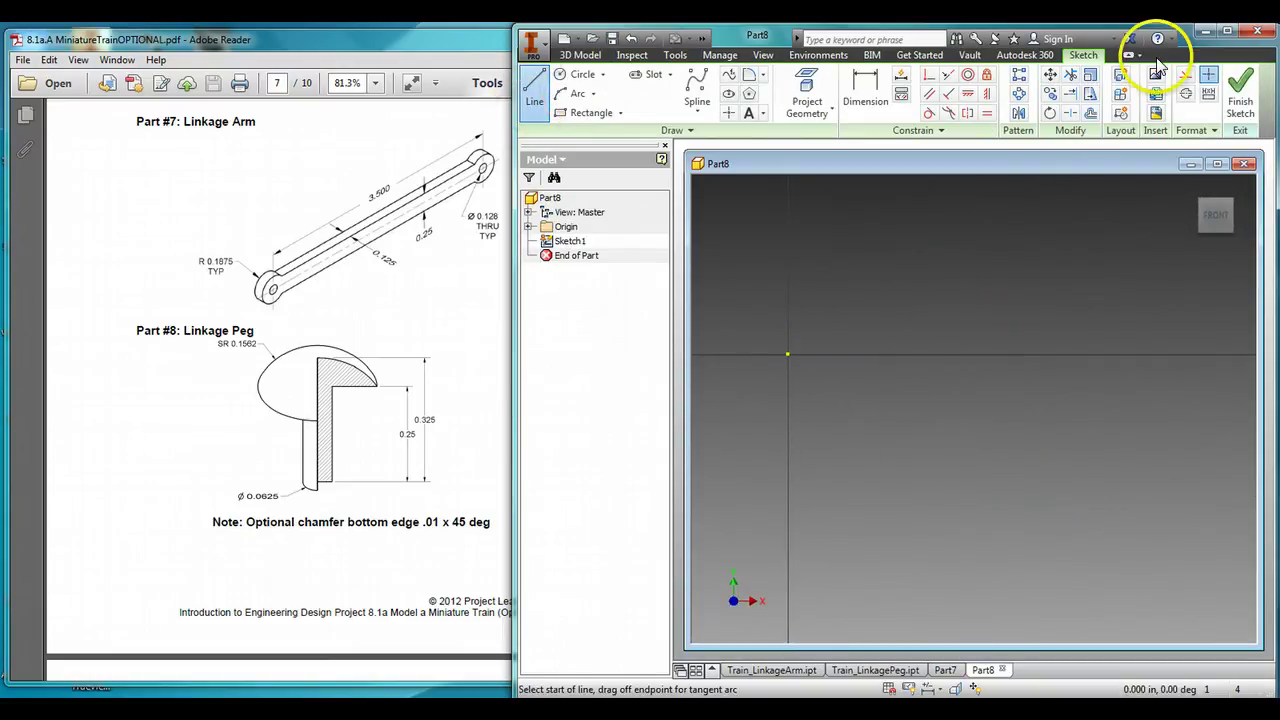
left_click(1185, 92)
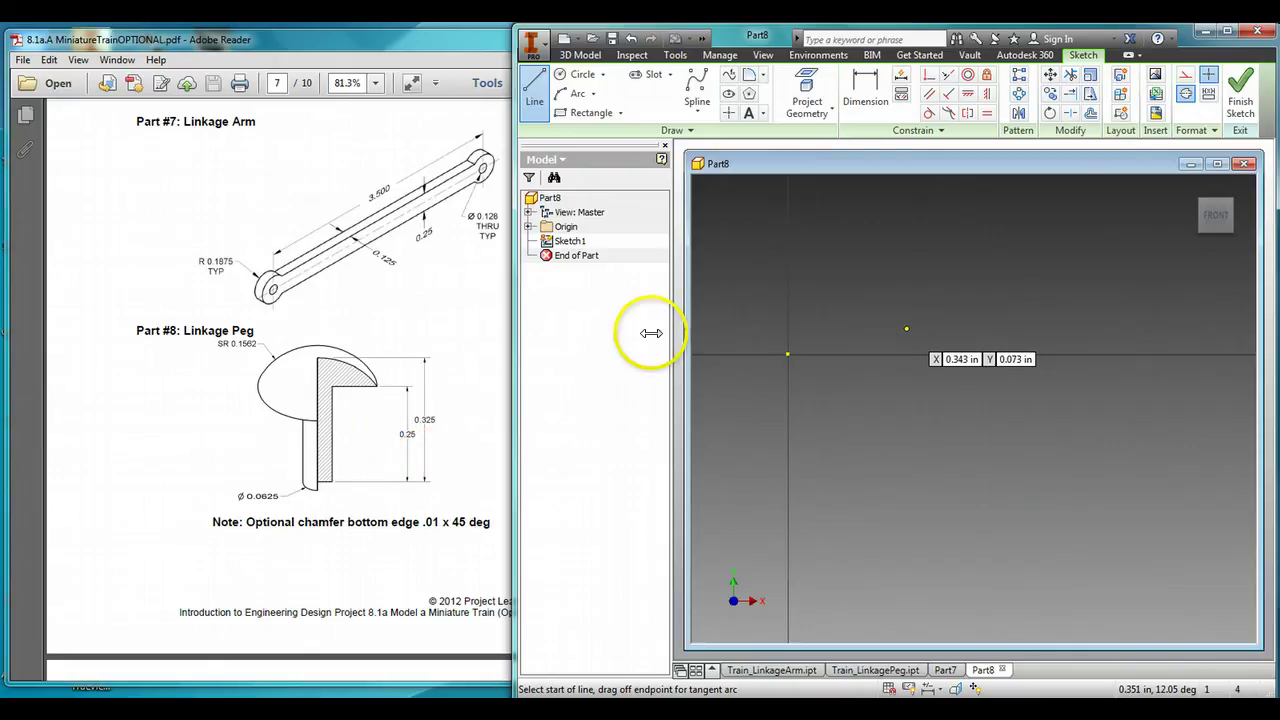
left_click(789, 353)
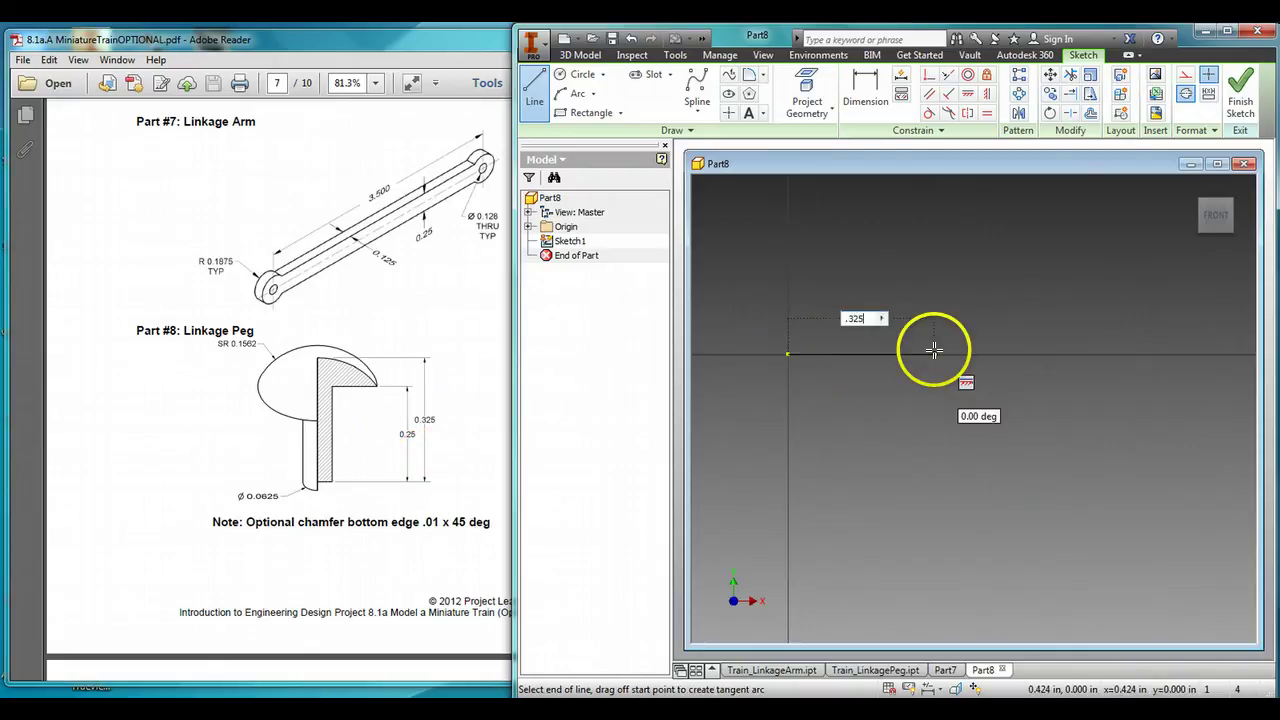
type(".325")
key("Return")
key("Escape")
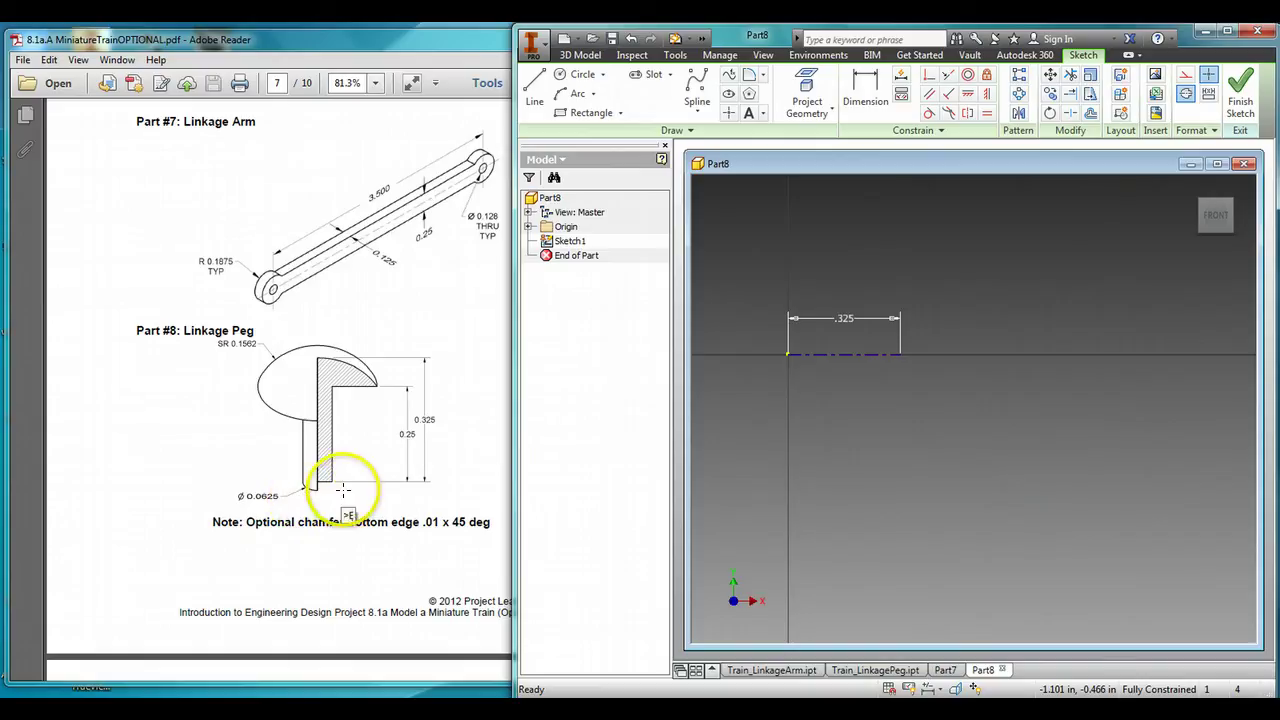
- Delete the .325 dimension above the centerline
left_click(535, 90)
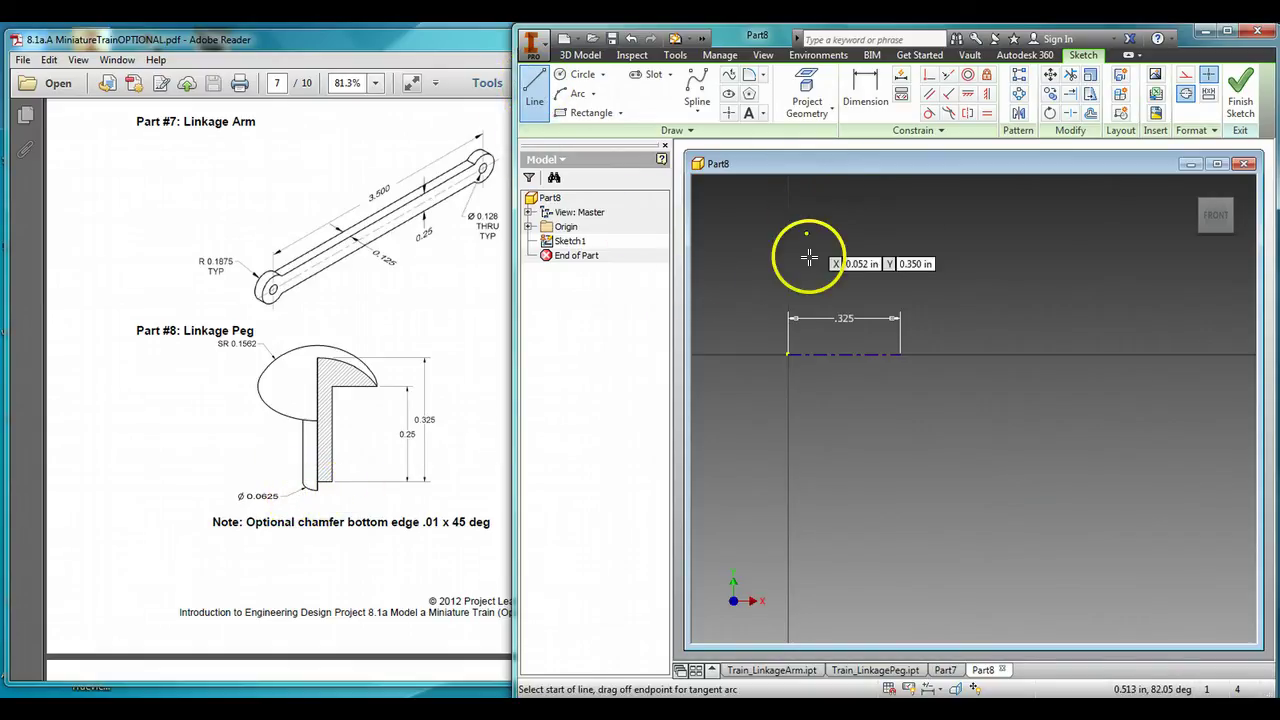
right_click(848, 319)
left_click(850, 273)
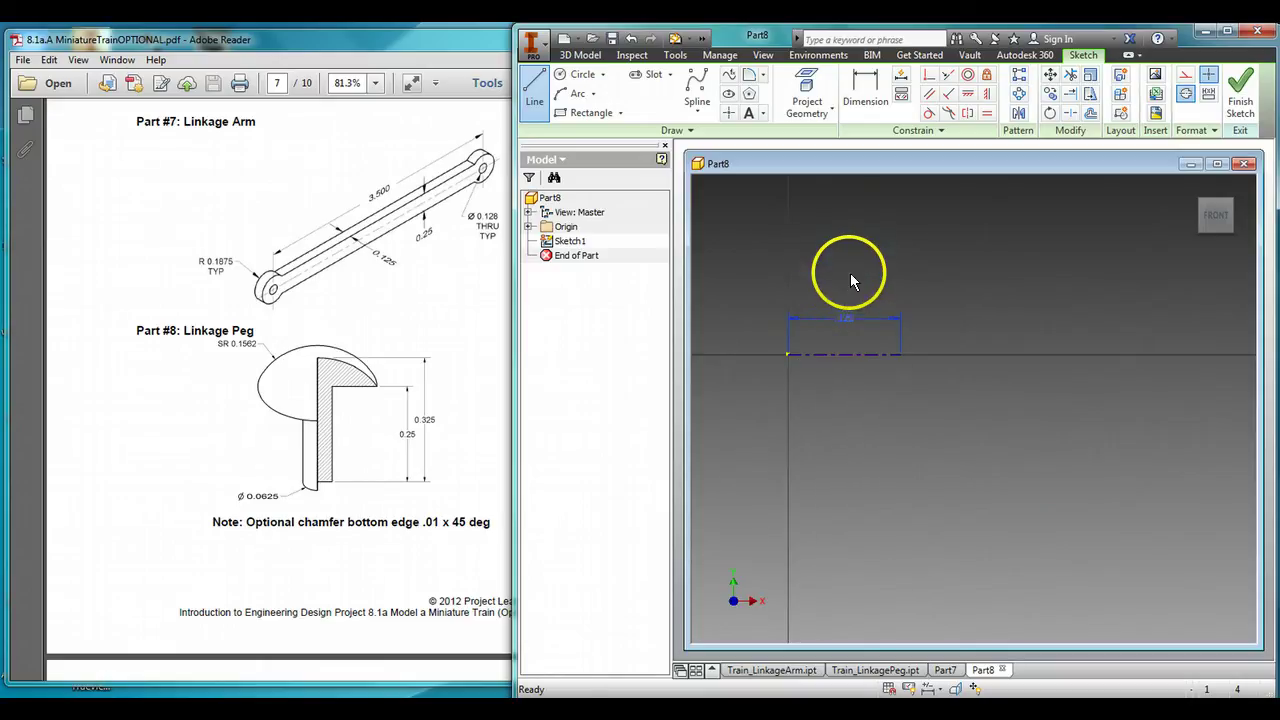
- Draw a solid vertical line upward from the origin with a length of .0625/2 in
left_click(535, 90)
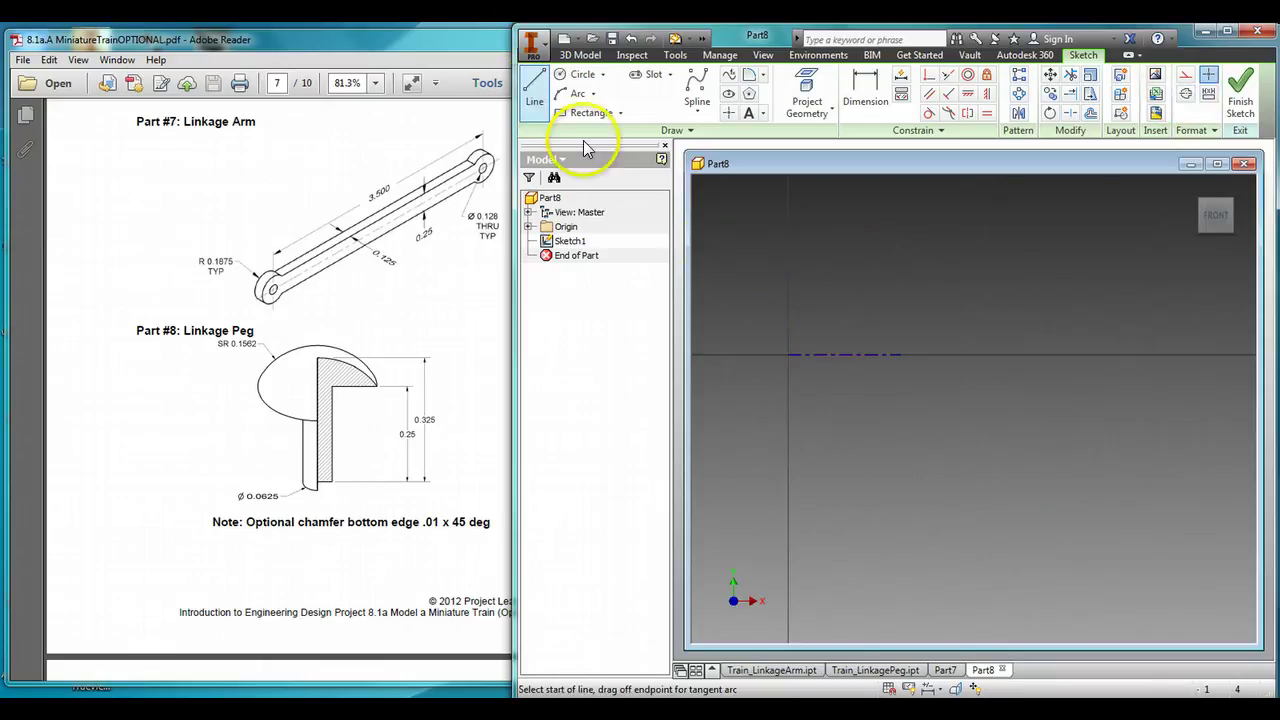
left_click(790, 353)
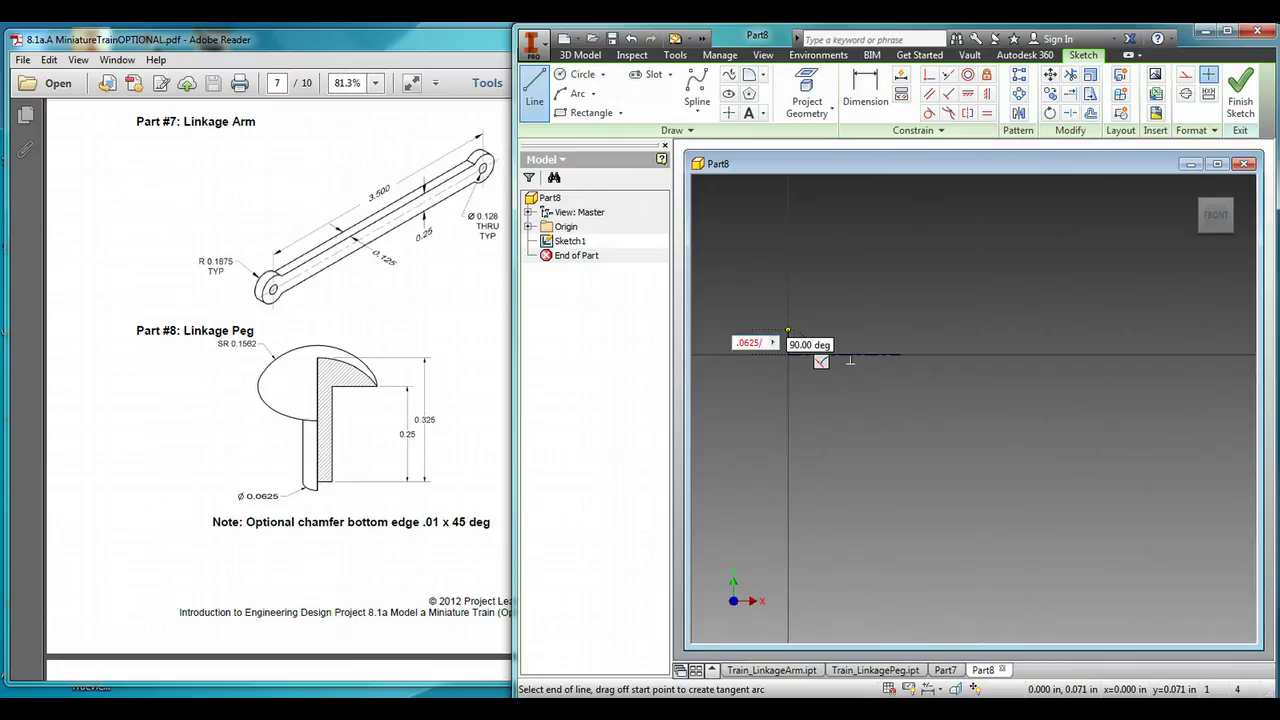
key("Return")
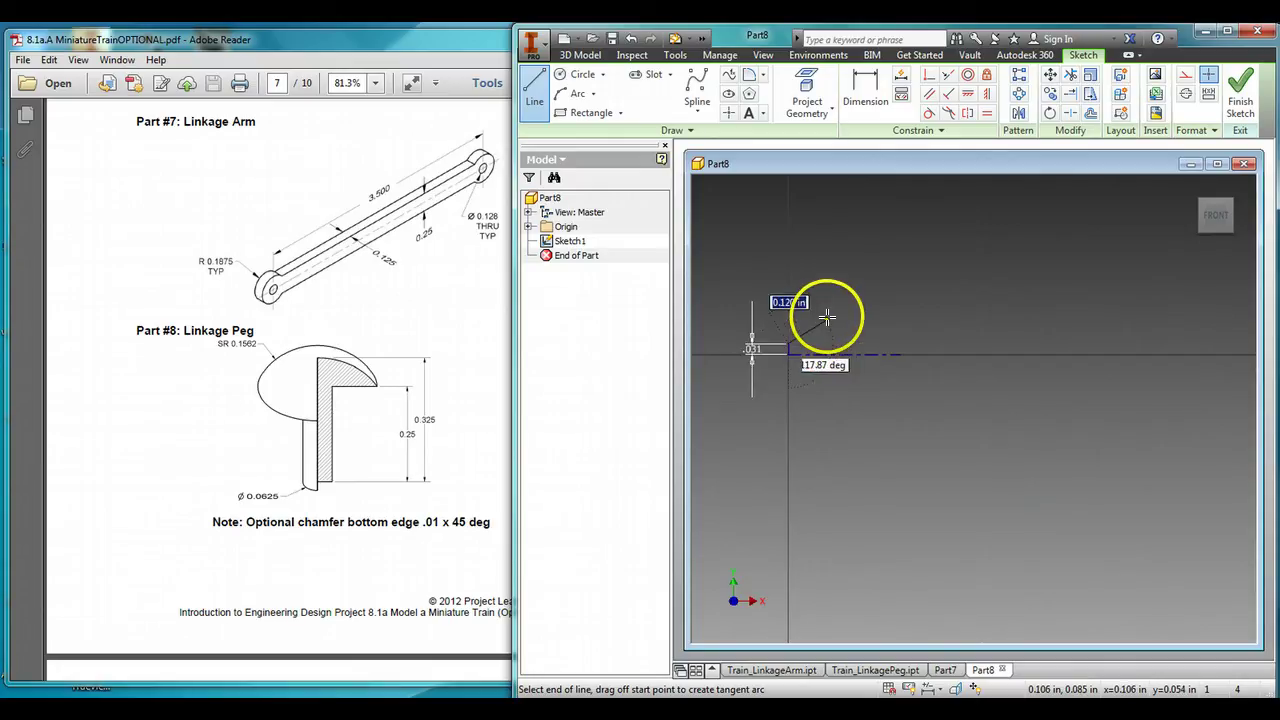
key("Escape")
- Draw a .25 in horizontal line from the upper end of the short vertical line, parallel to the centerline
scroll(767, 352, "up", 2)
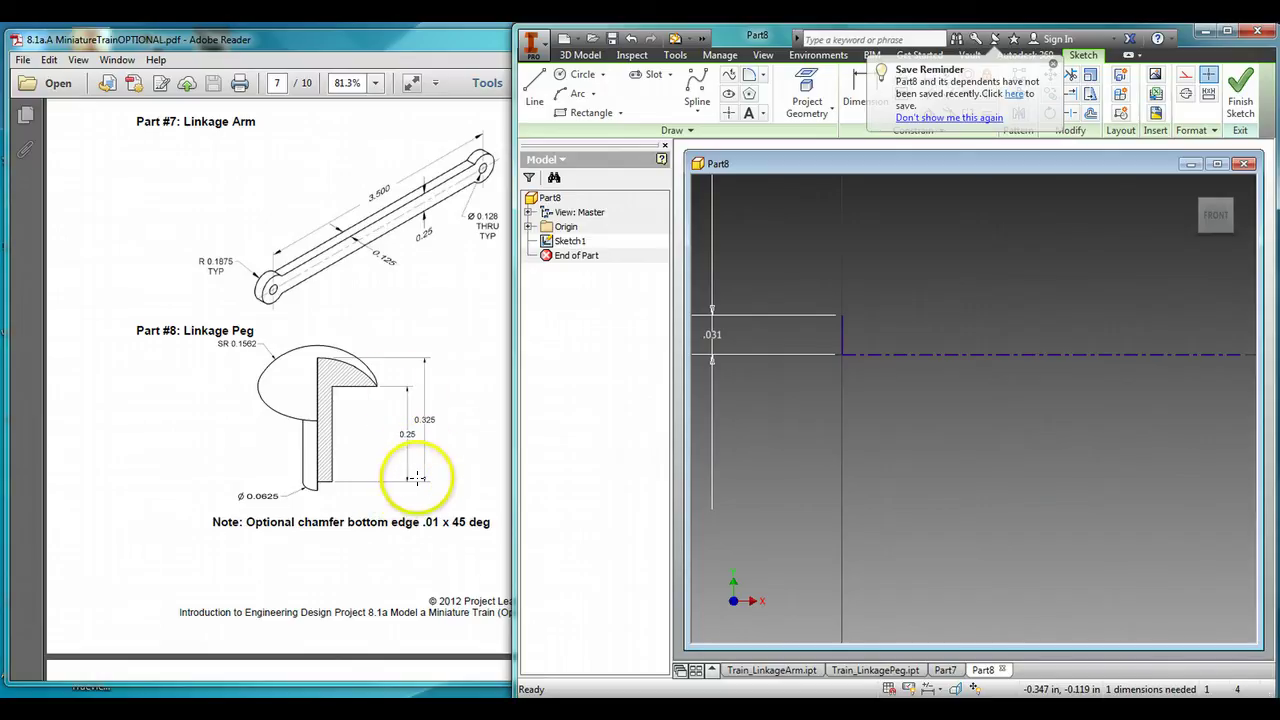
left_click(538, 75)
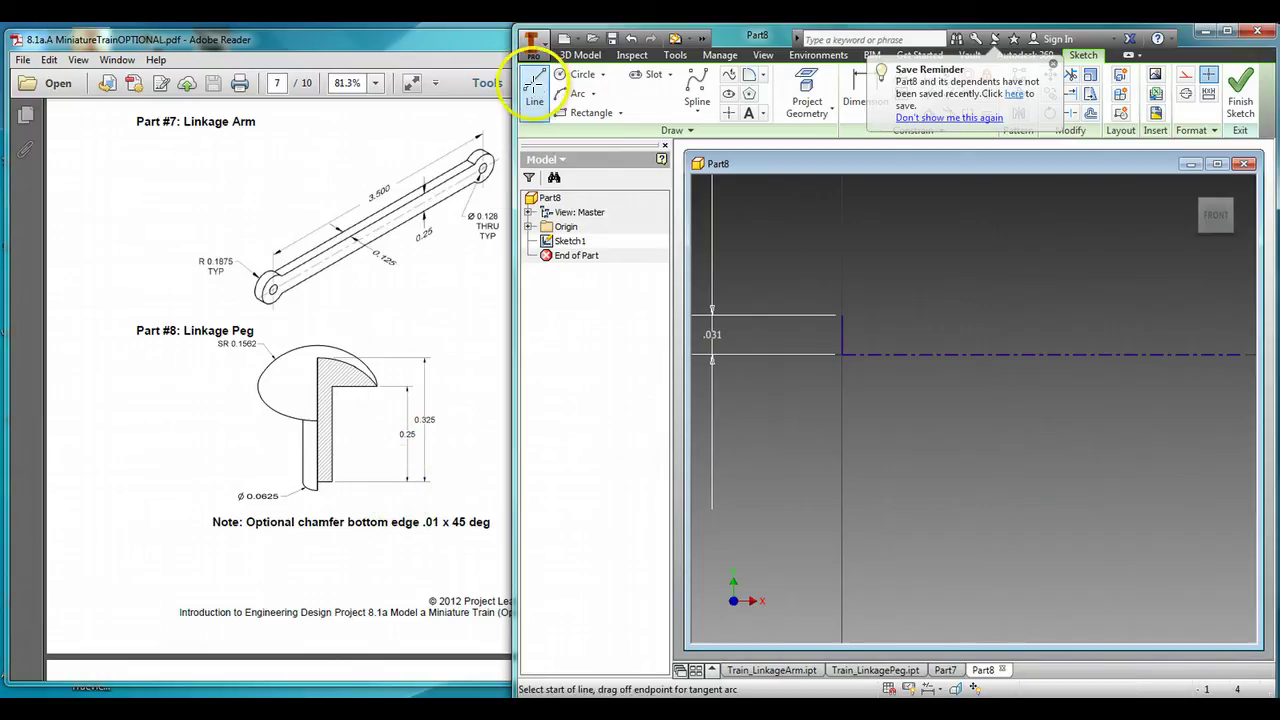
left_click(841, 315)
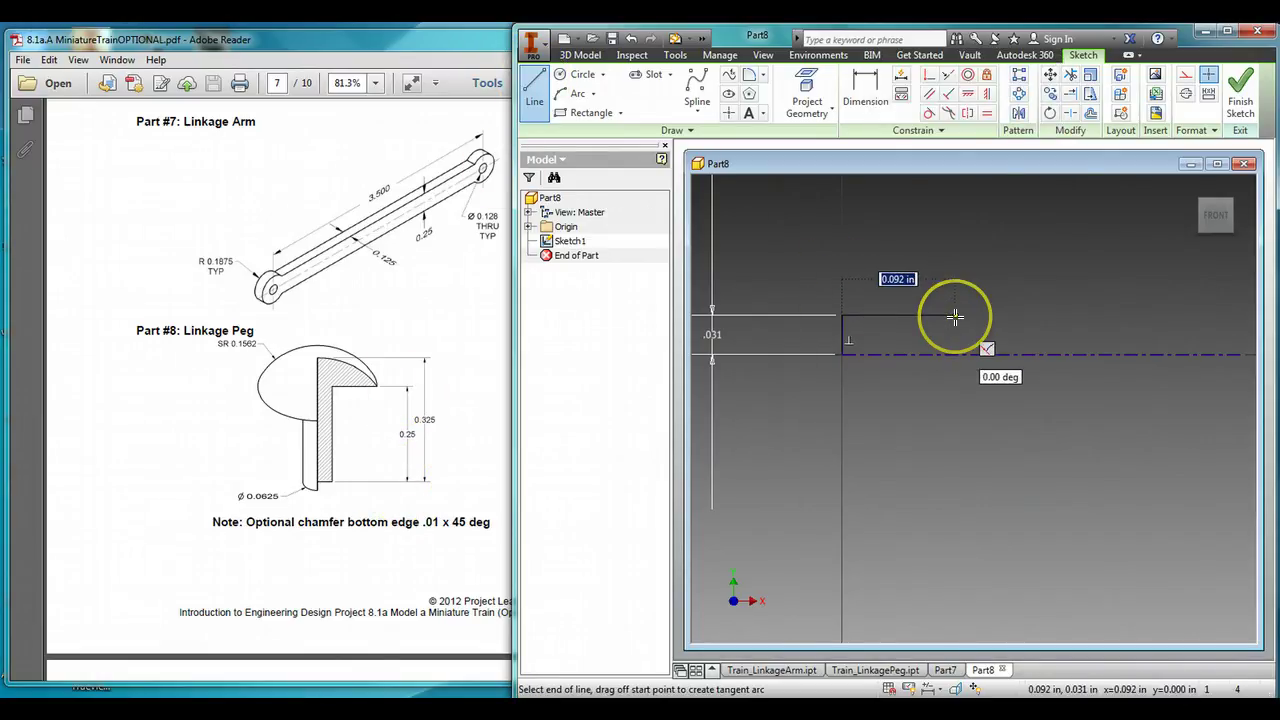
key("Return")
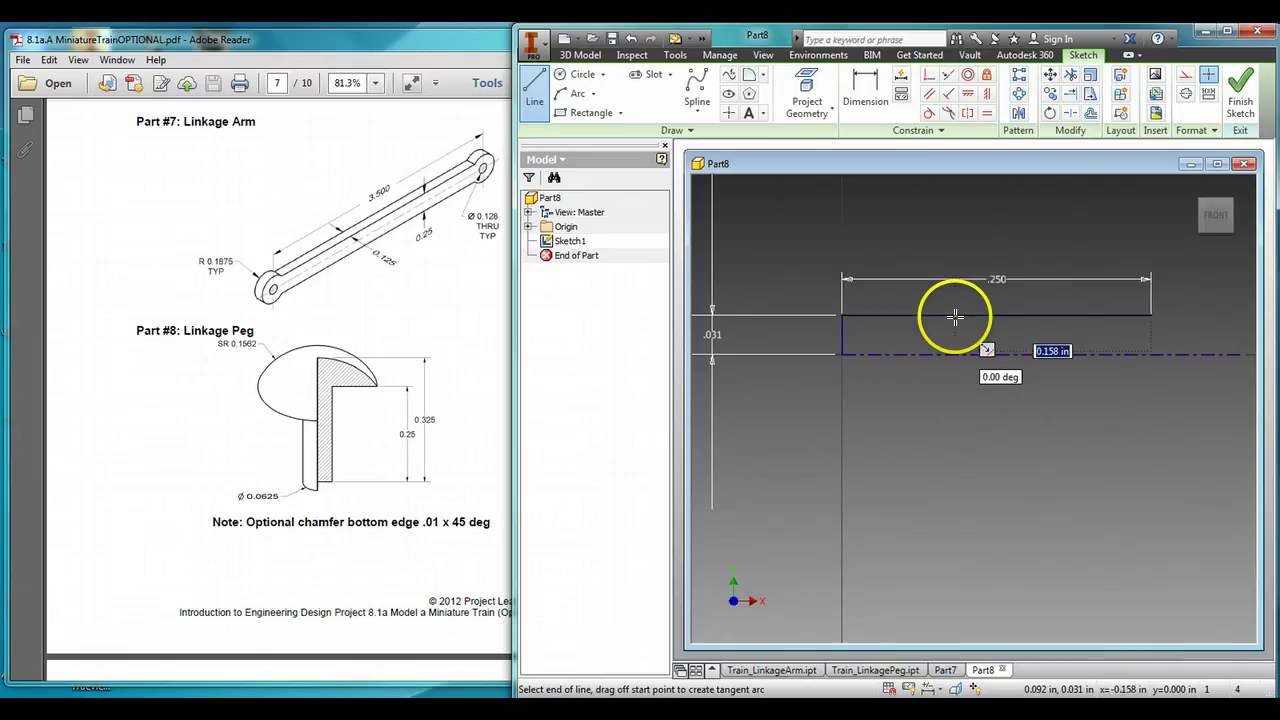
key("Escape")
- Draw a .1562 in vertical line up from the centerline, passing through the free end of the .250 line
scroll(1193, 390, "up", 2)
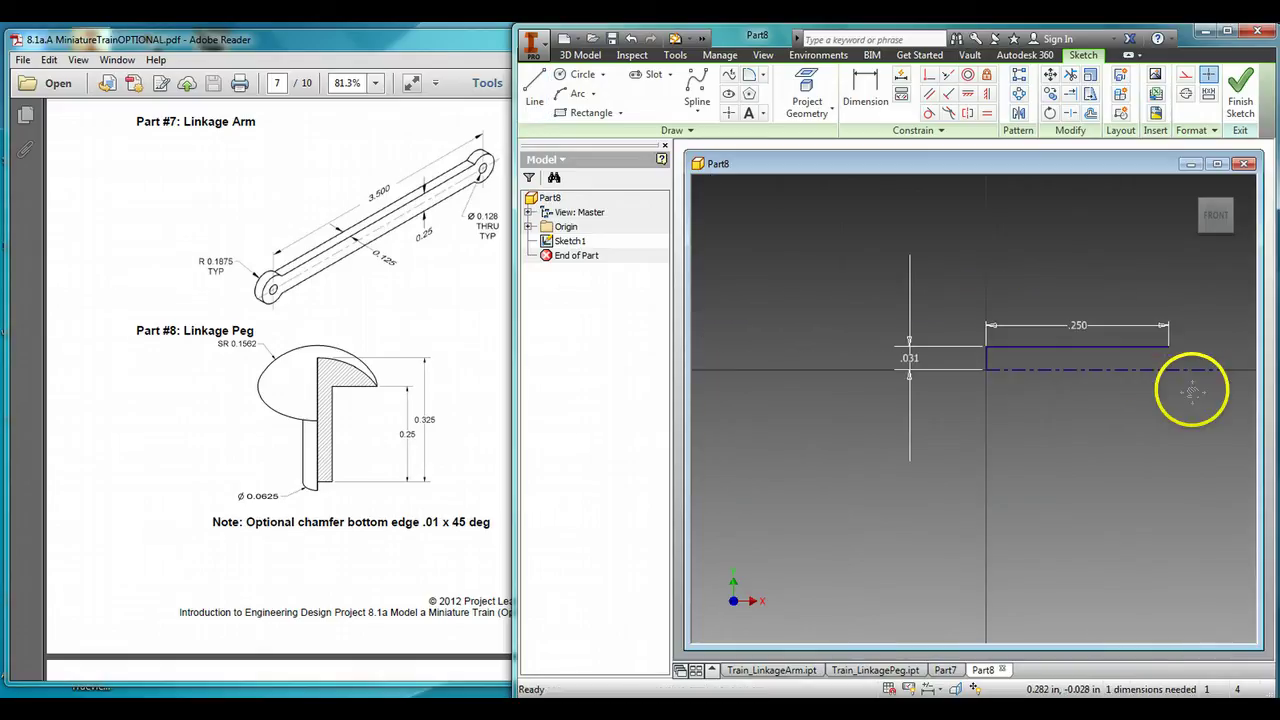
middle_click_drag(1193, 390, 996, 415)
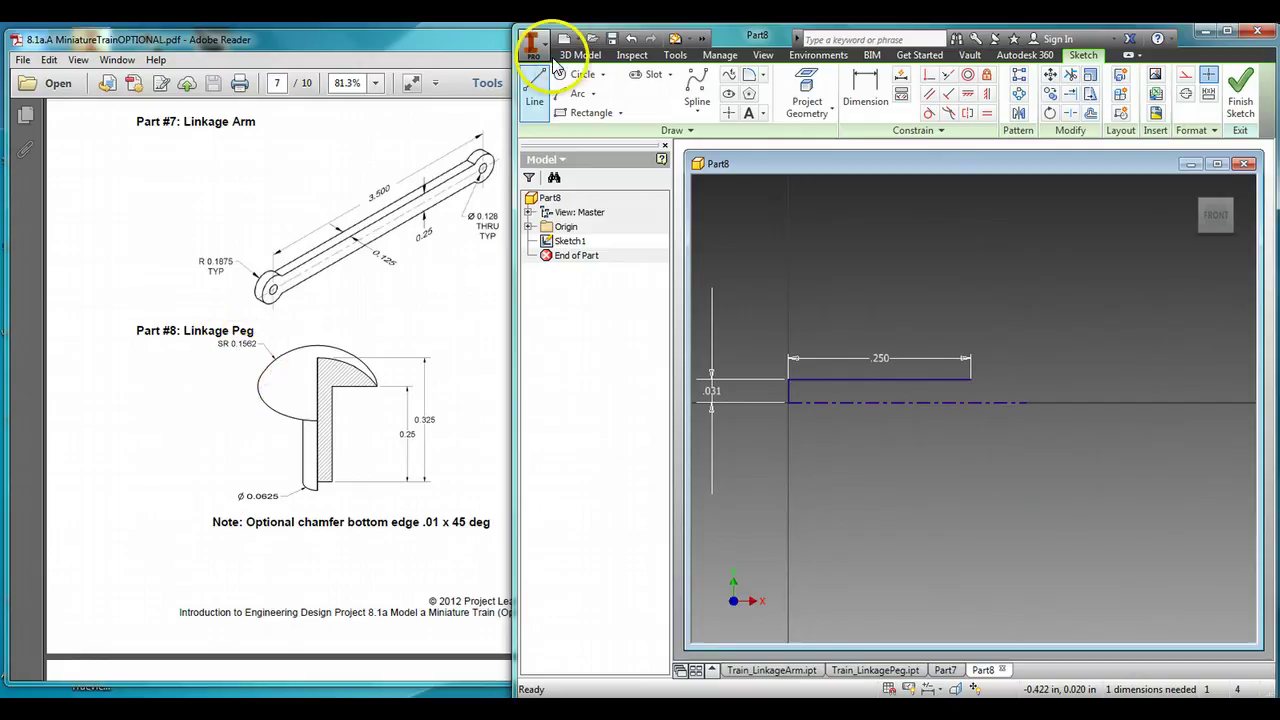
left_click(574, 93)
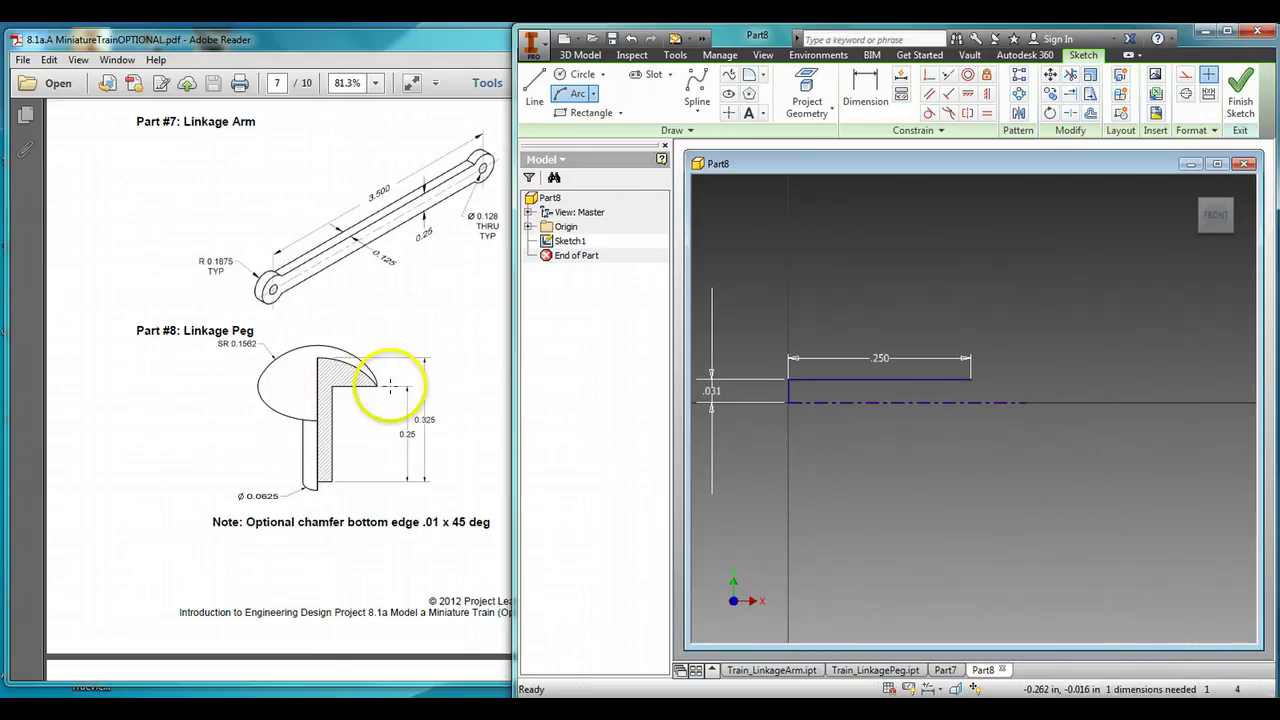
left_click(535, 85)
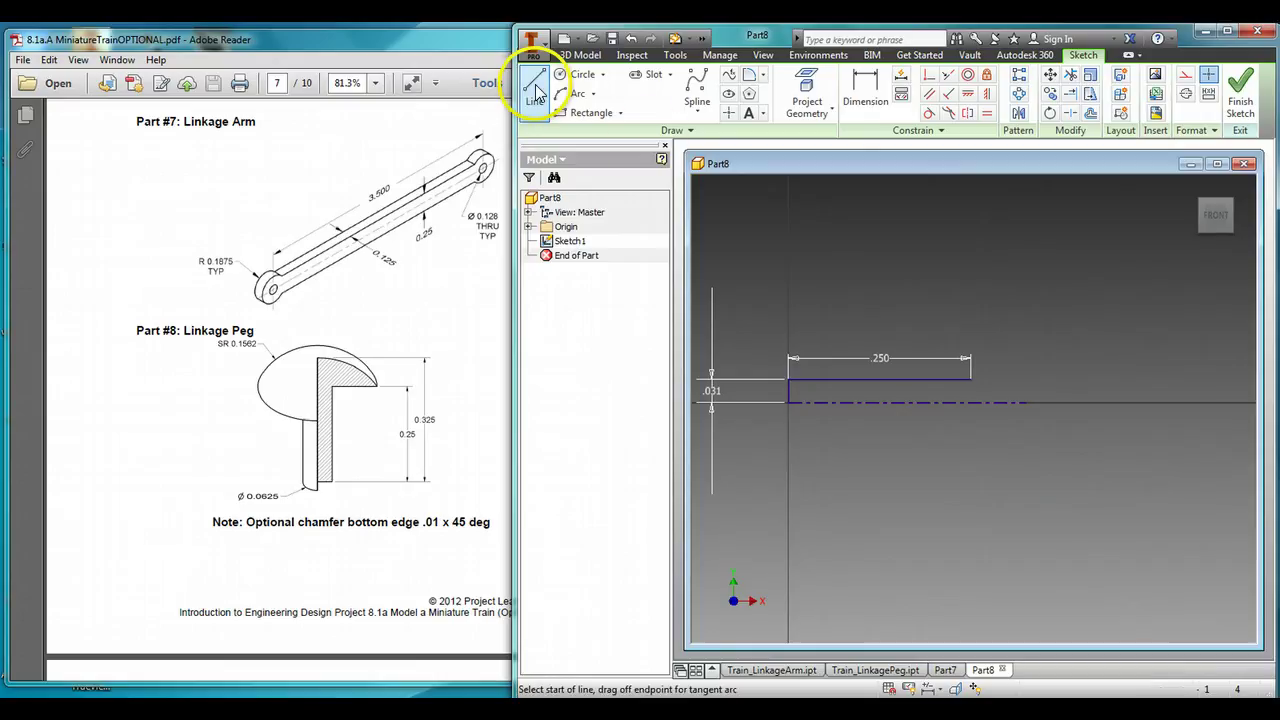
left_click(972, 400)
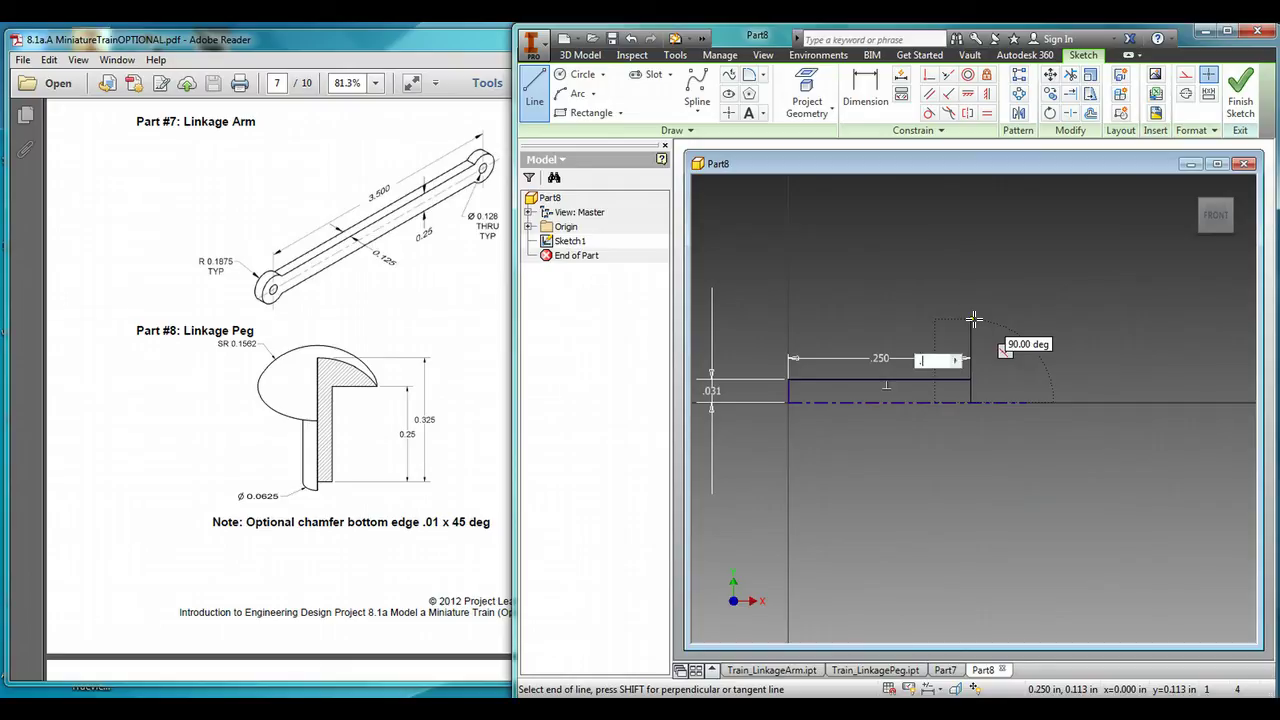
key("Return")
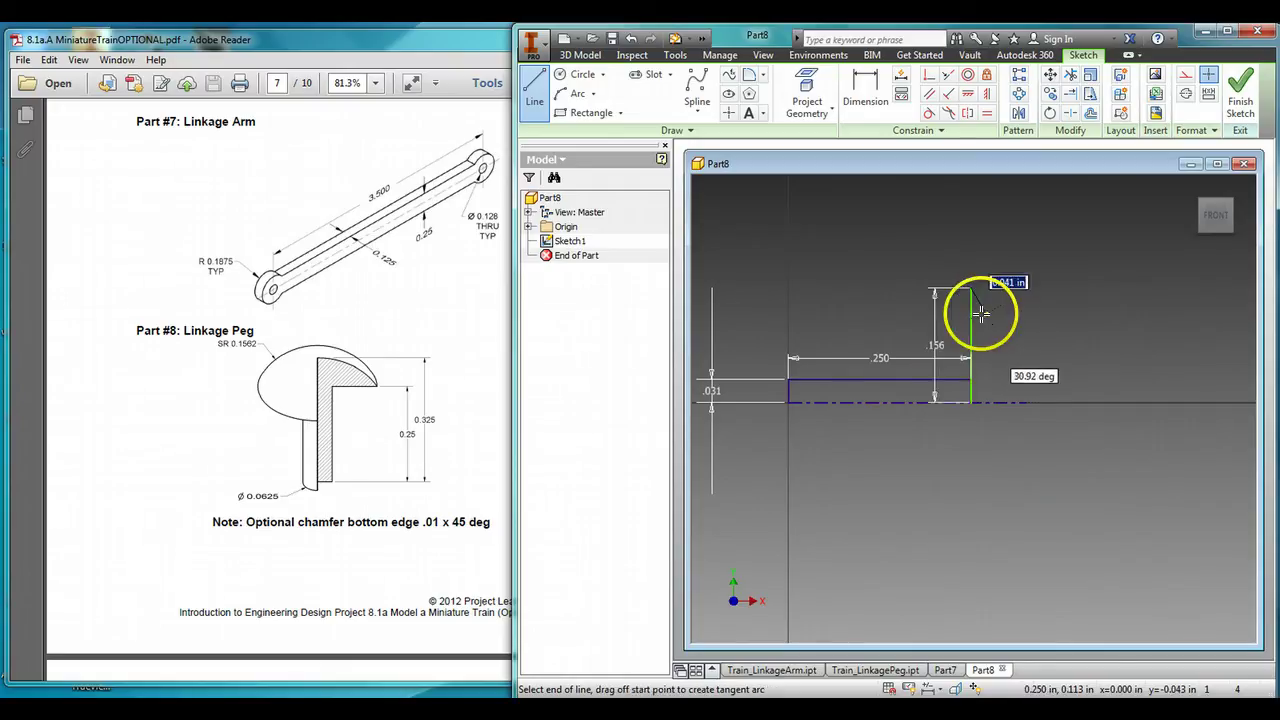
key("Escape")
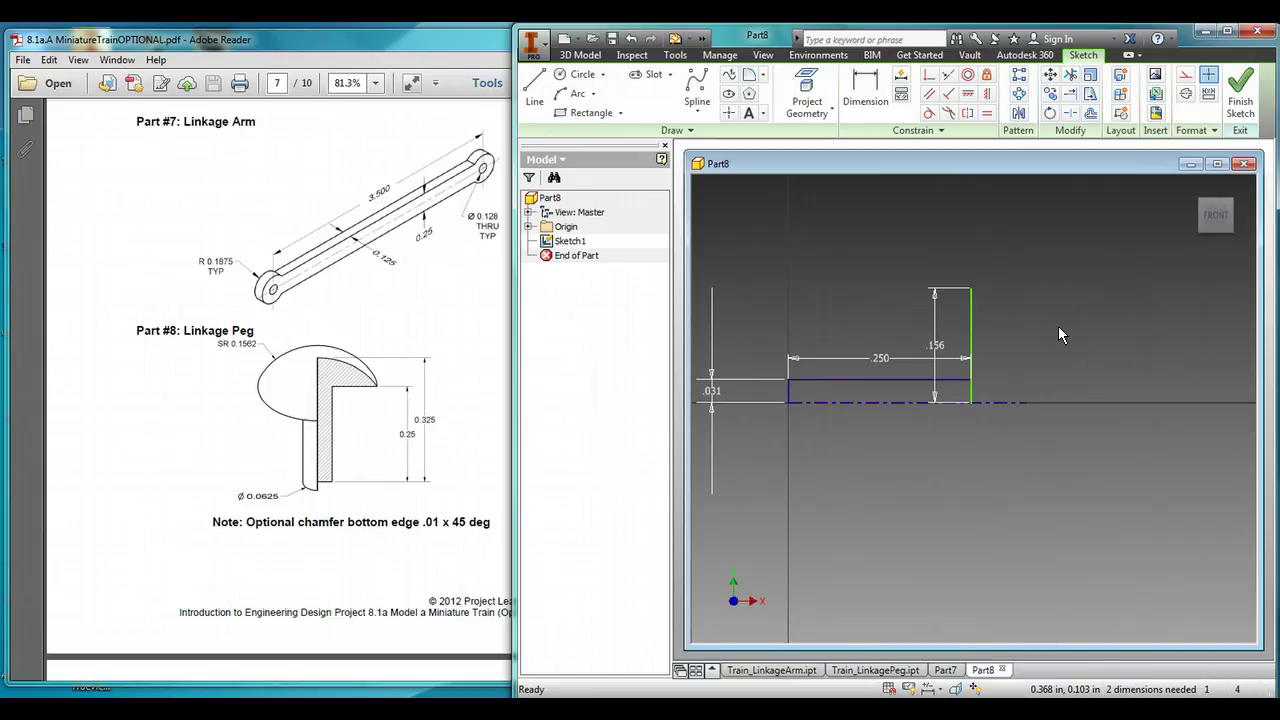
- Set the length dimension of the vertical line under the peg's head to 0.1562/2 in
double_click(939, 346)
left_click(925, 401)
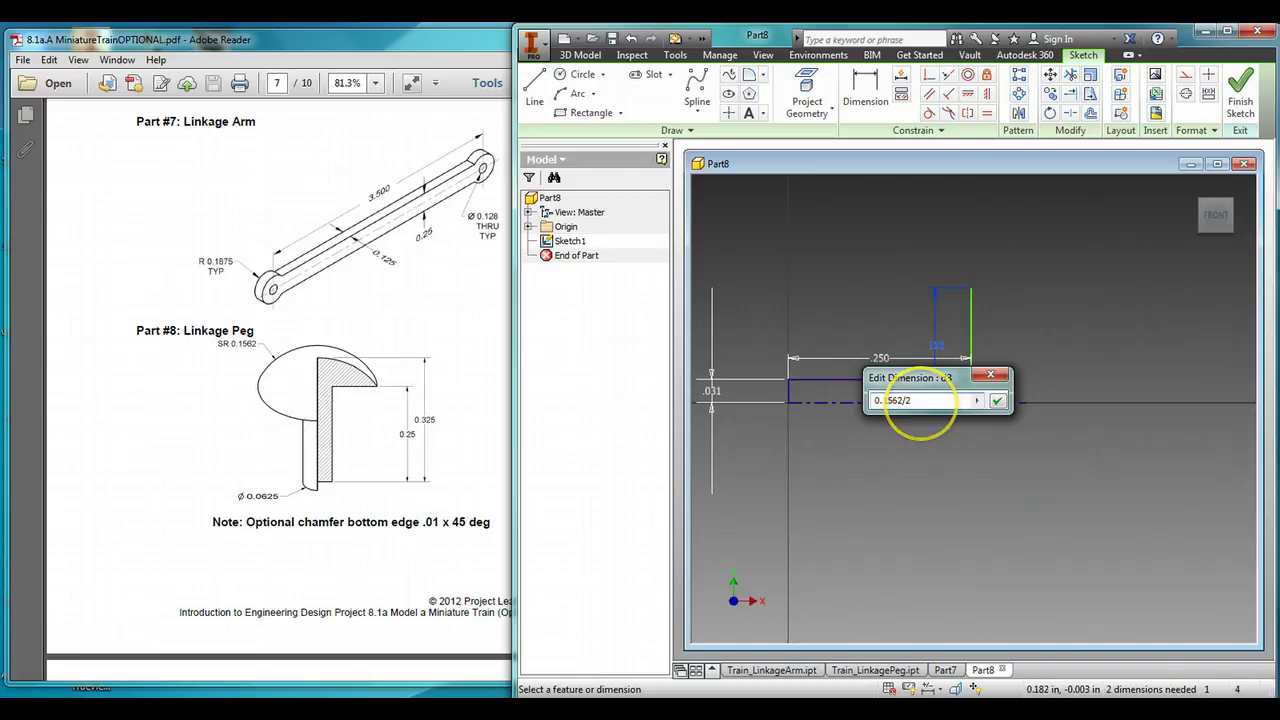
key("Return")
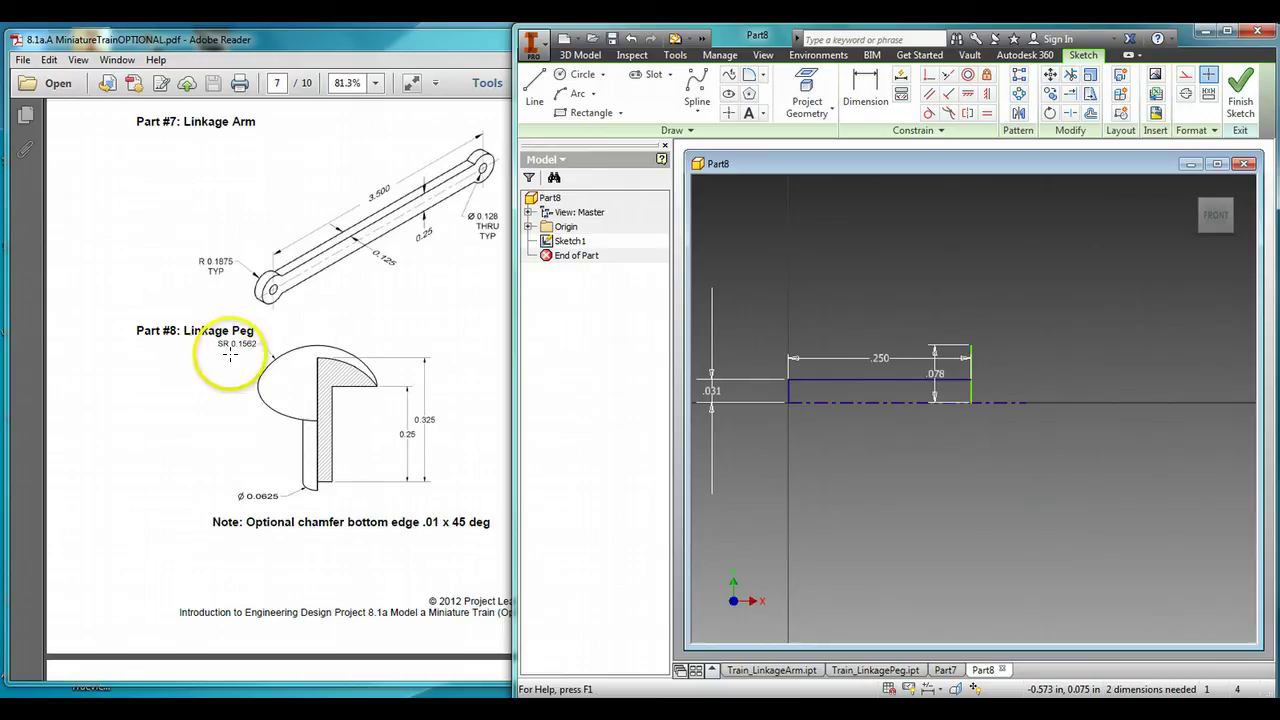
- Change the vertical line's length dimension back to the full 0.1562 in
double_click(938, 375)
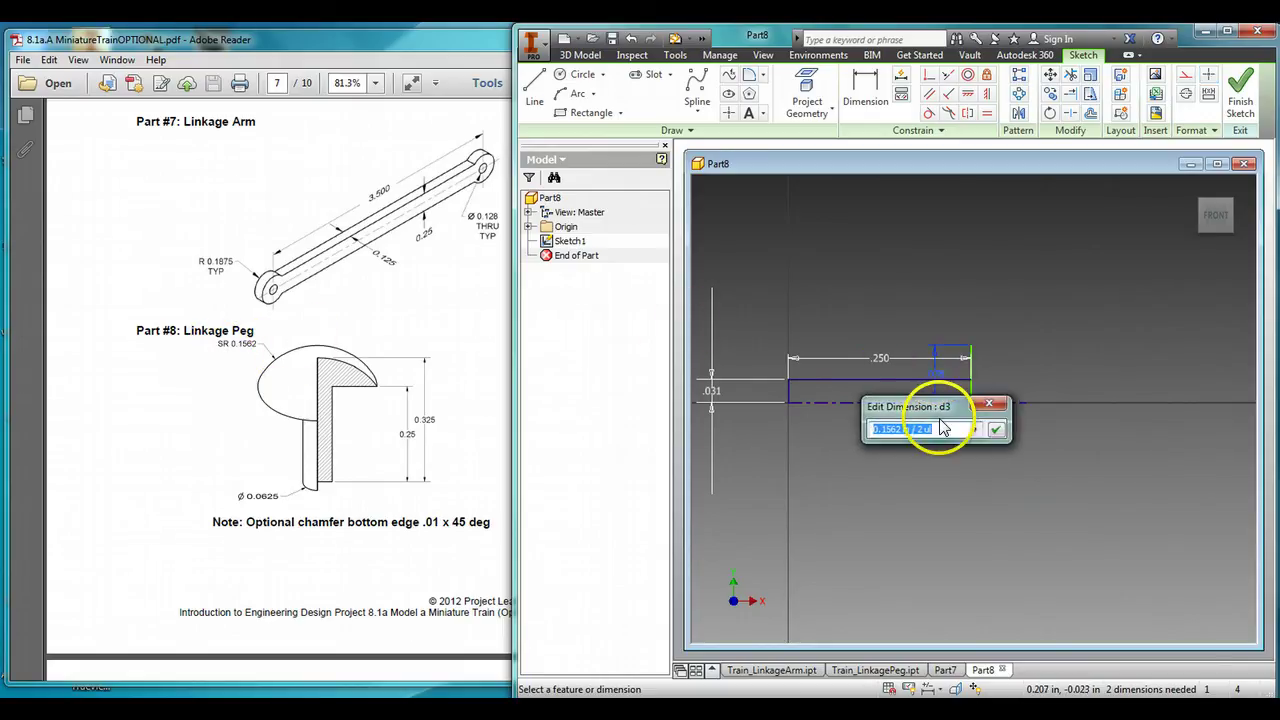
key("BackSpace")
key("BackSpace")
key("BackSpace")
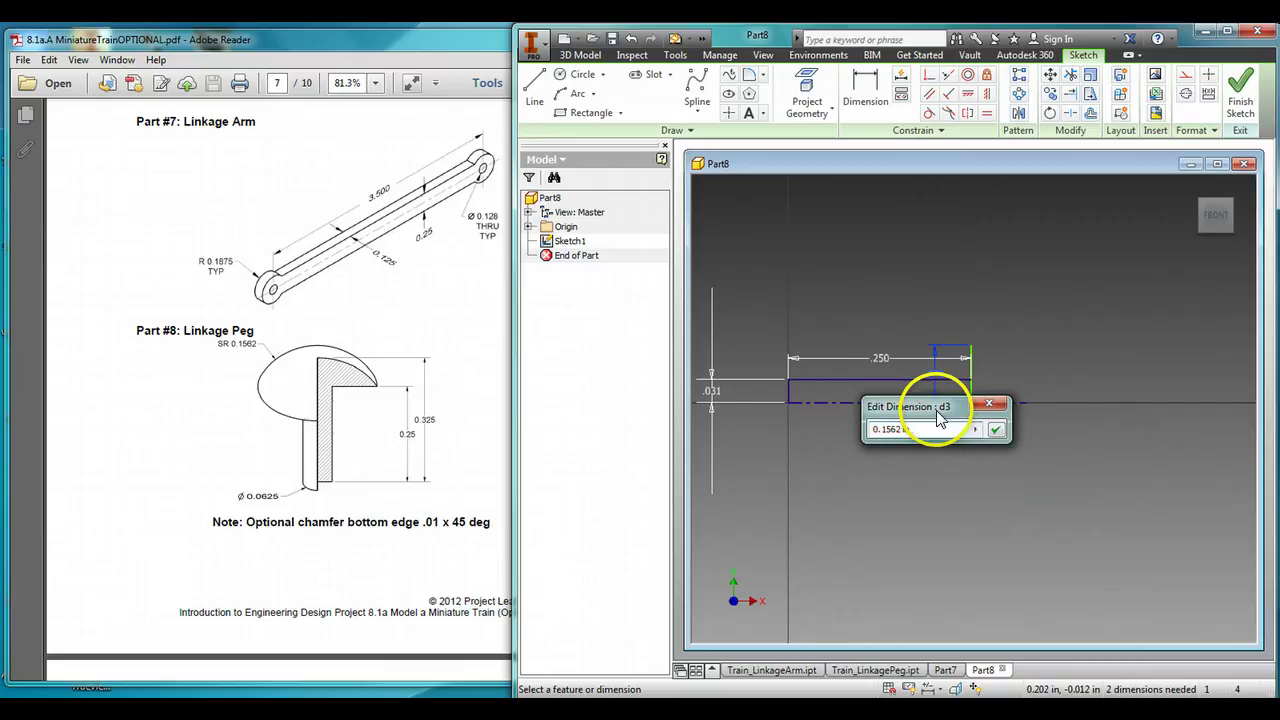
key("Return")
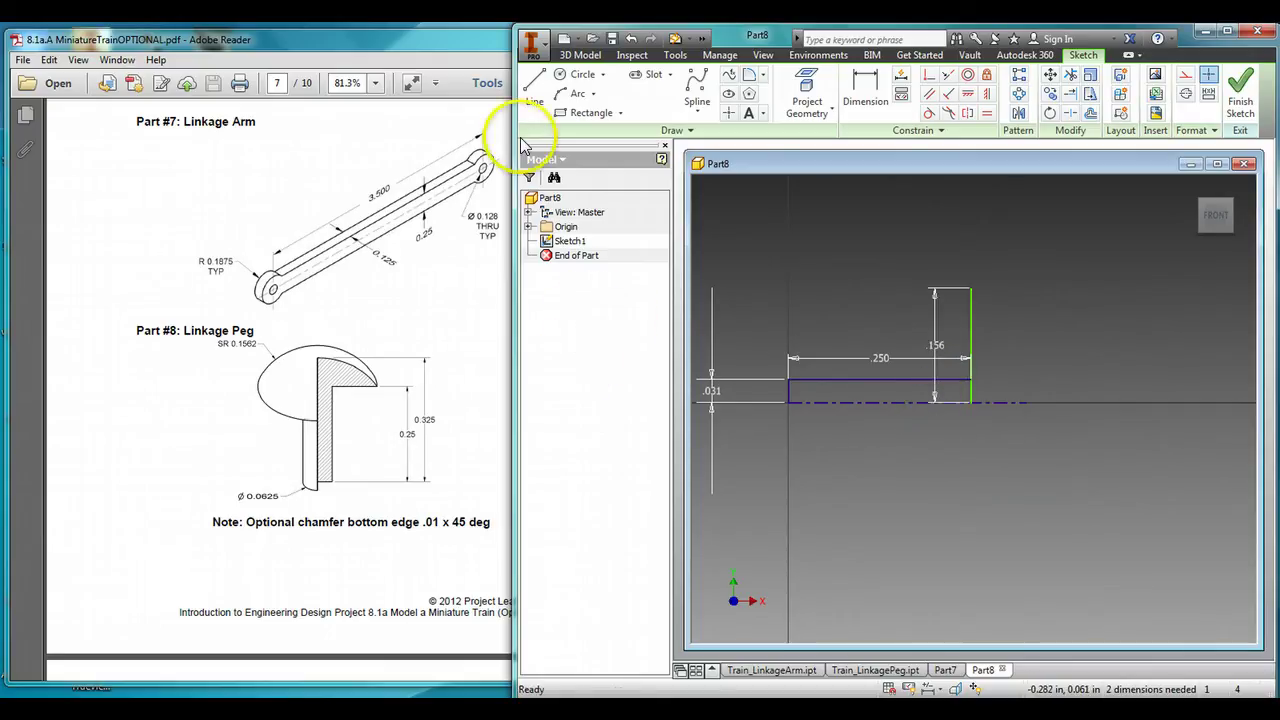
- Draw a three-point arc with a .1562 in radius from the vertical line's upper end to the far end of the centerline
left_click(586, 97)
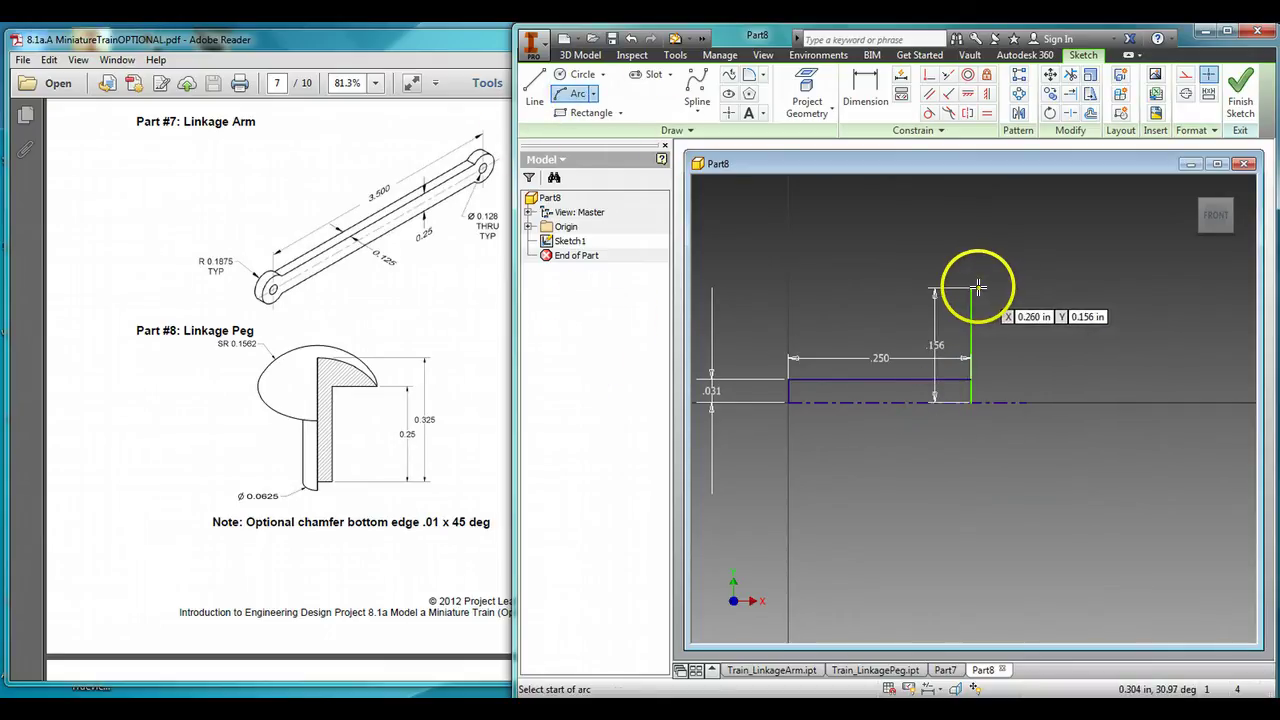
left_click(972, 289)
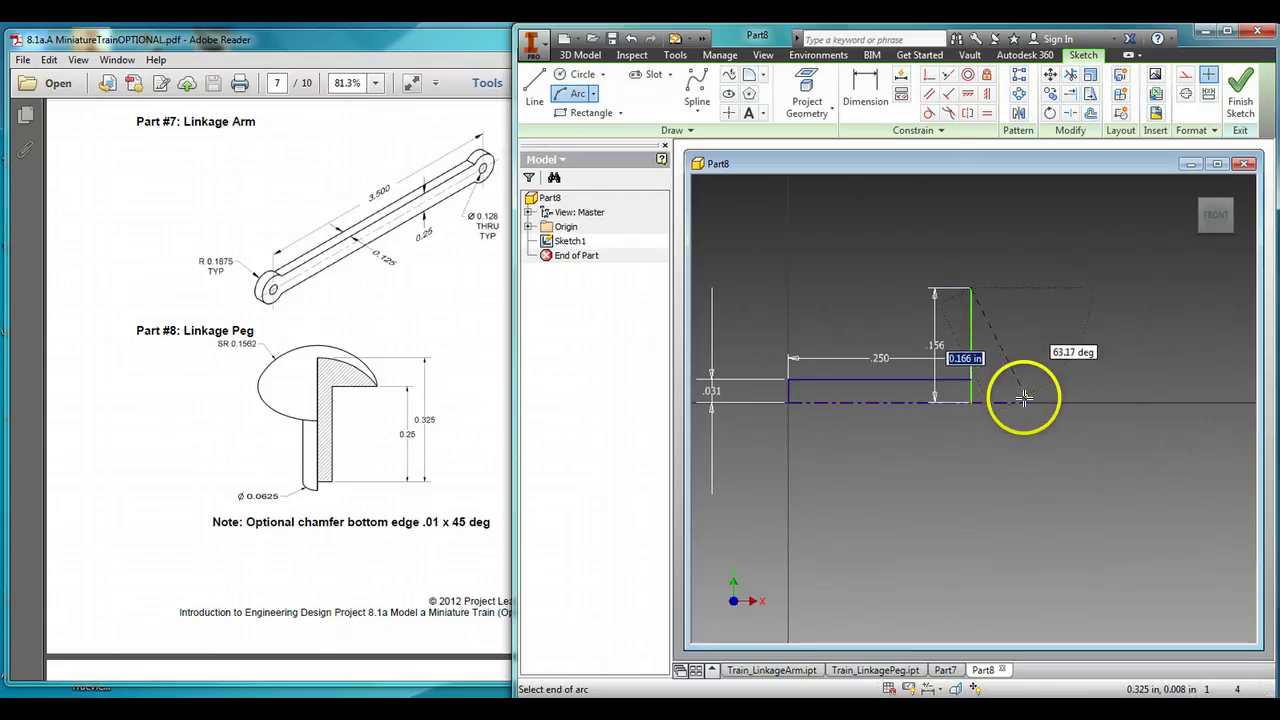
left_click(1033, 401)
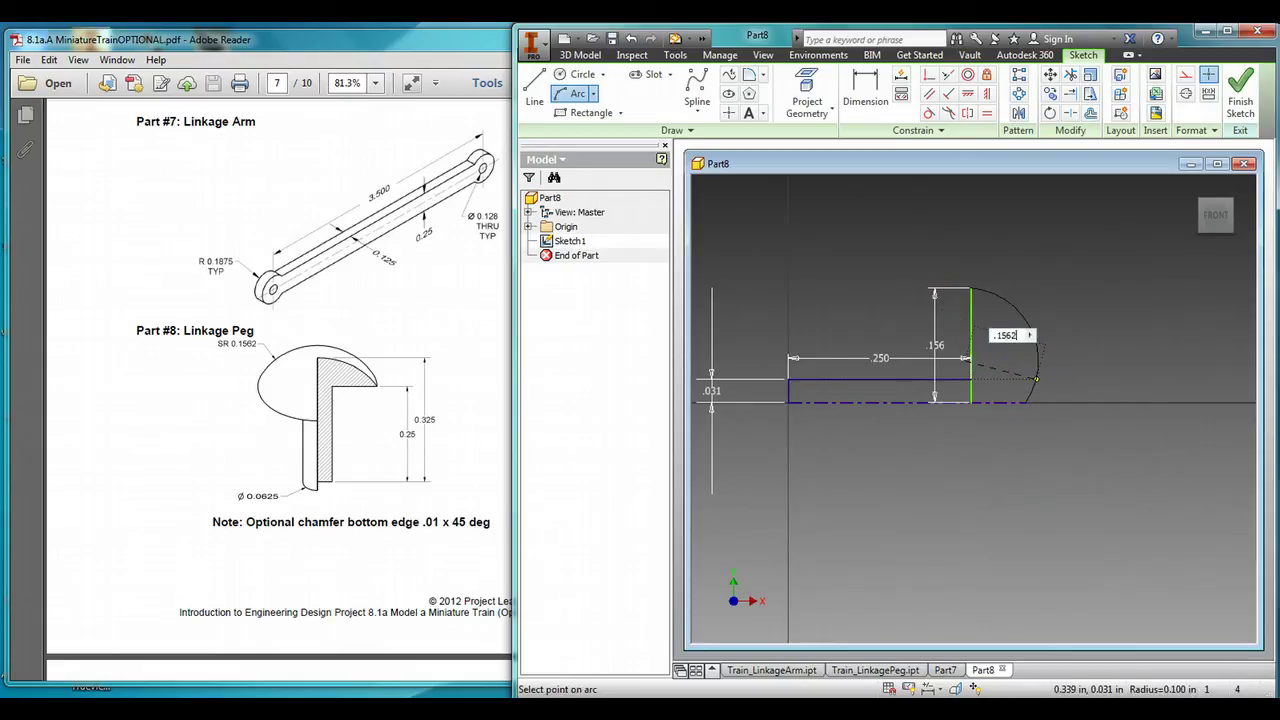
key("Return")
key("Escape")
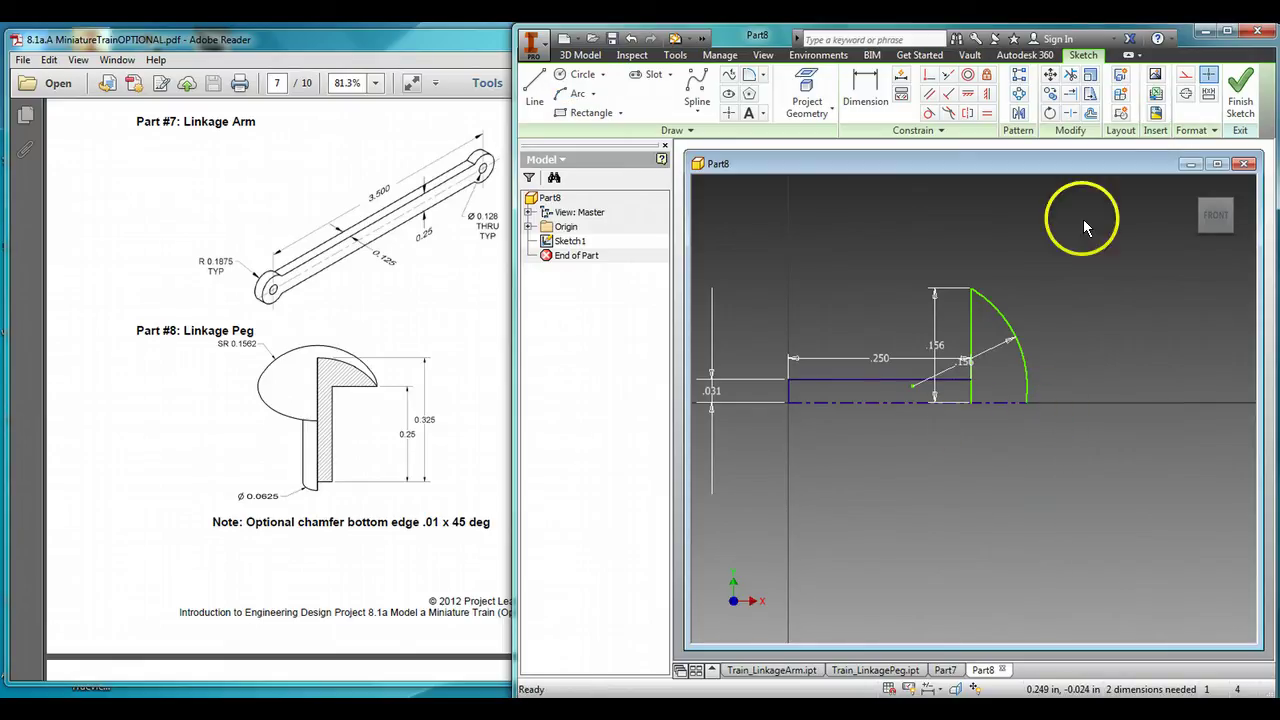
- Finish the sketch and try to revolve the peg's half profile
left_click(1238, 100)
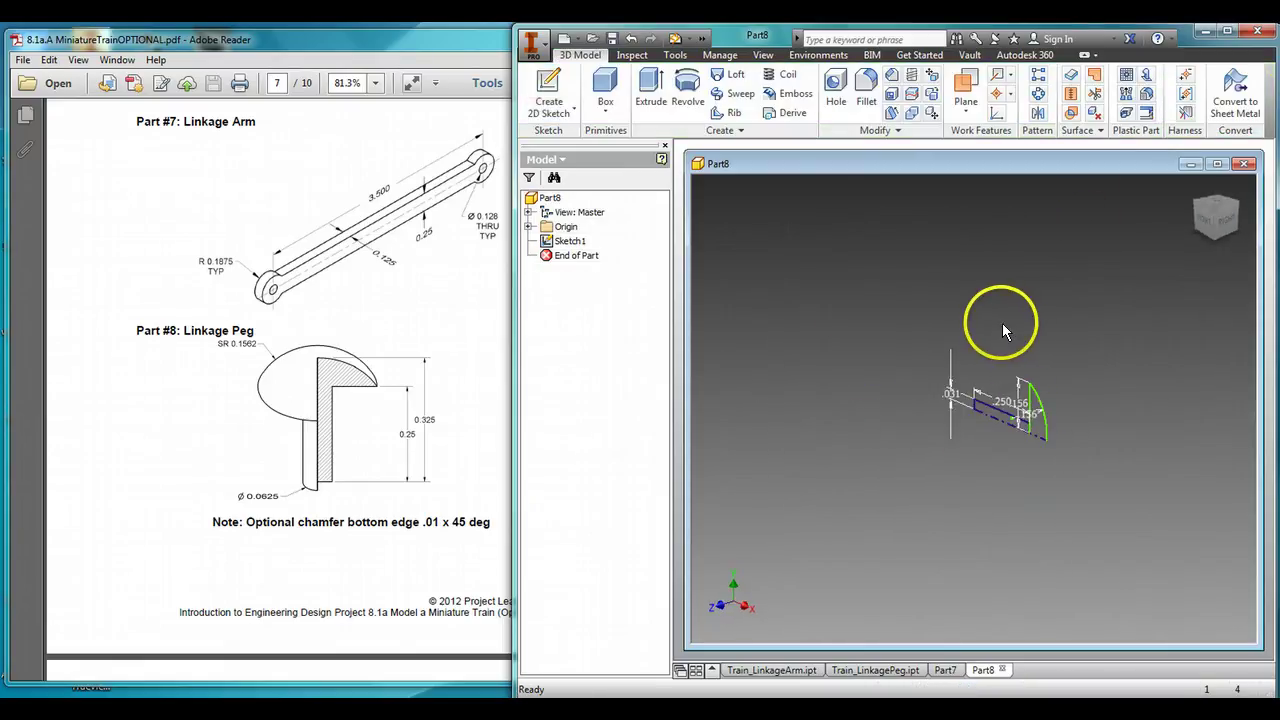
left_click(687, 90)
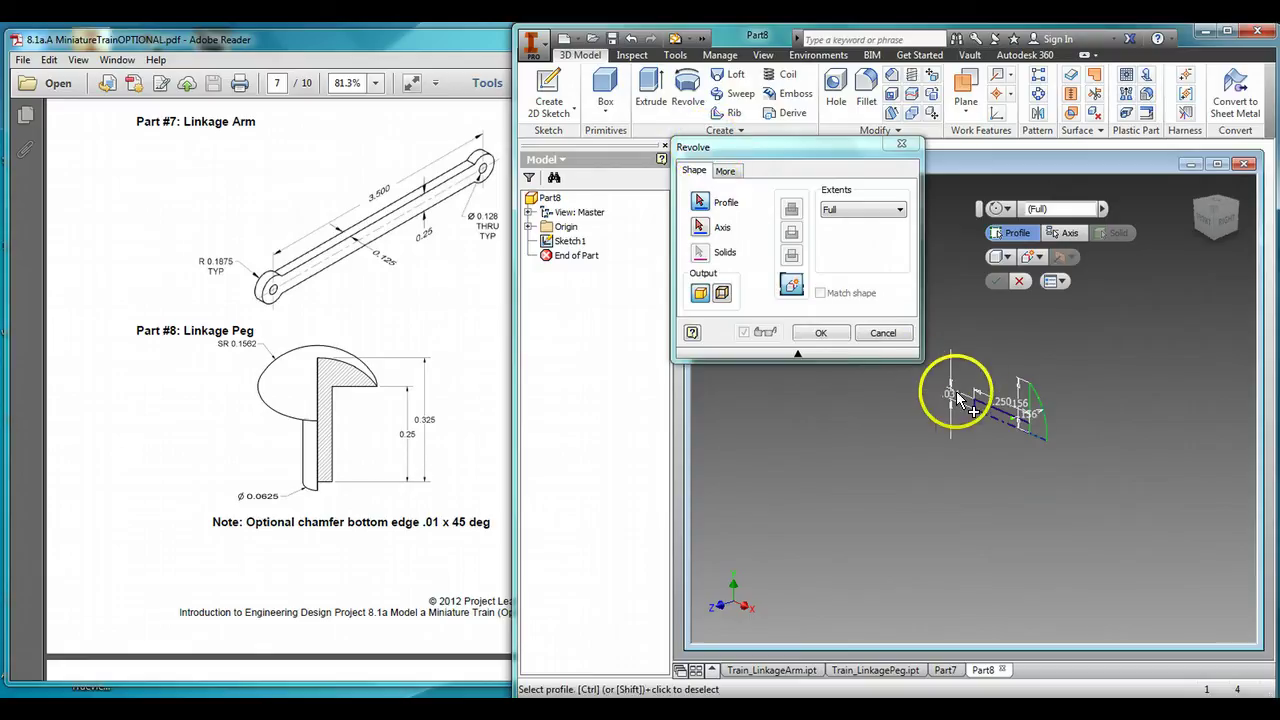
left_click(990, 415)
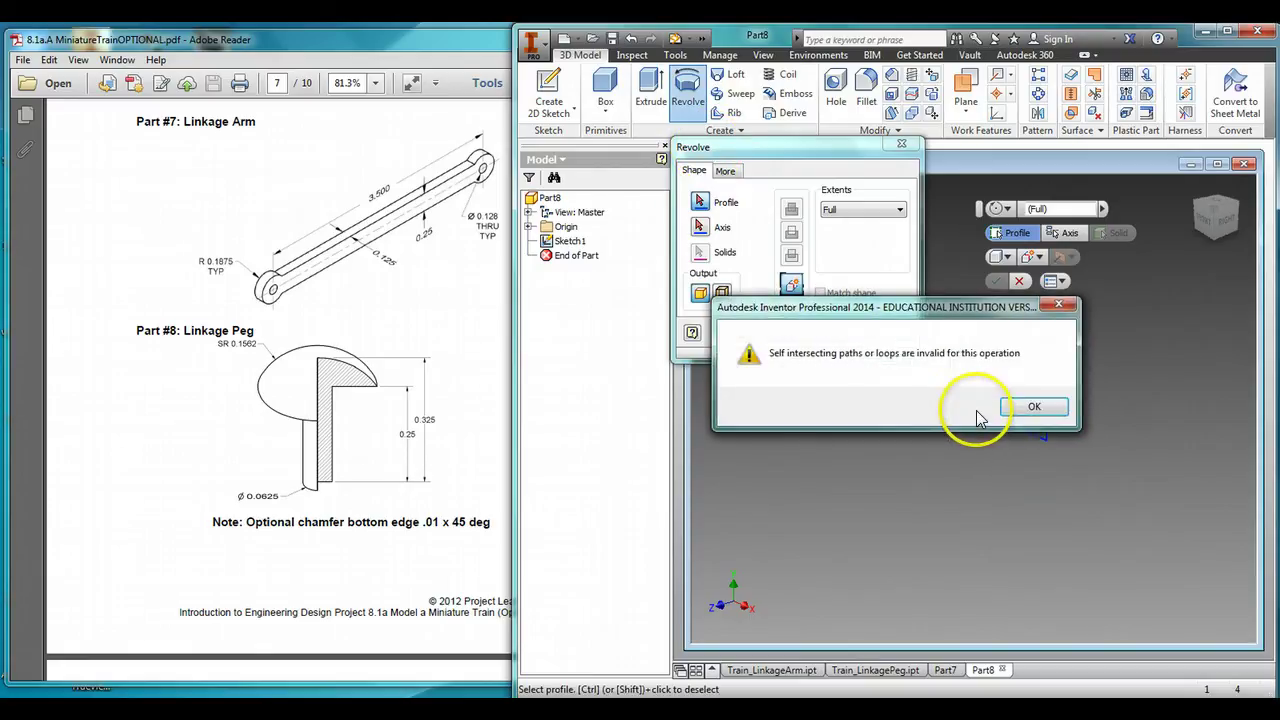
left_click(1031, 410)
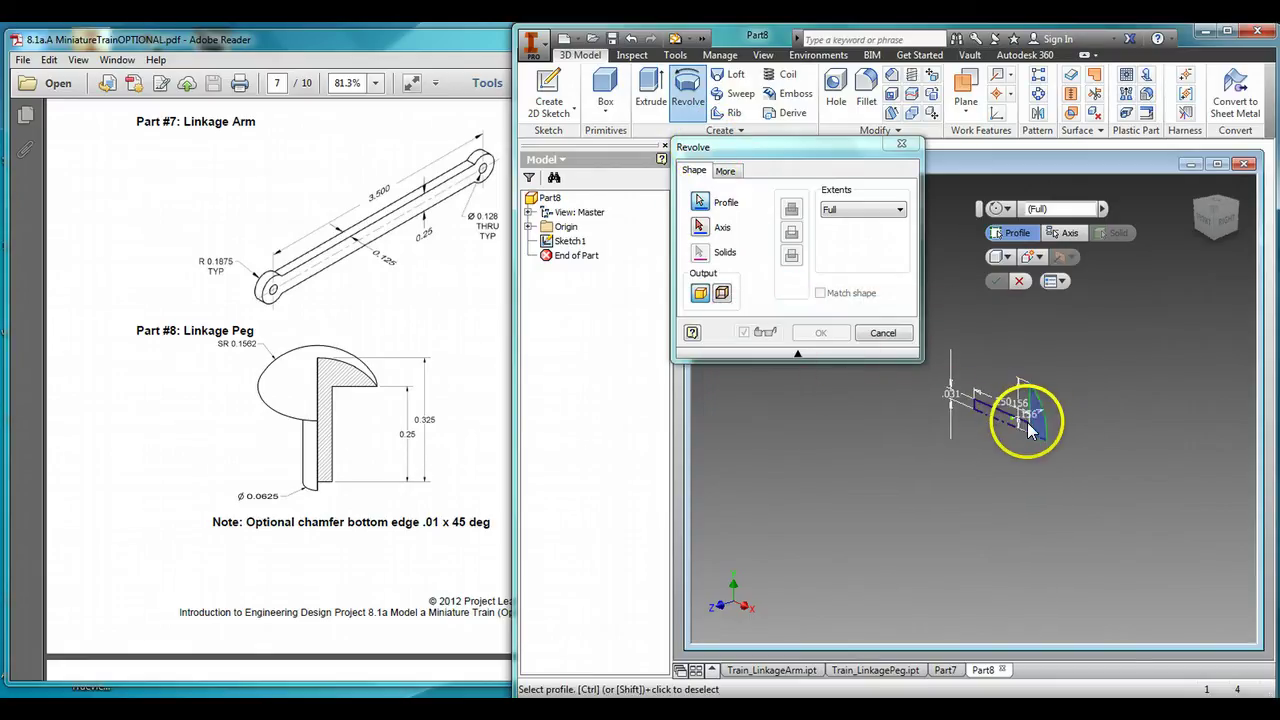
scroll(1008, 422, "up", 5)
left_click(880, 333)
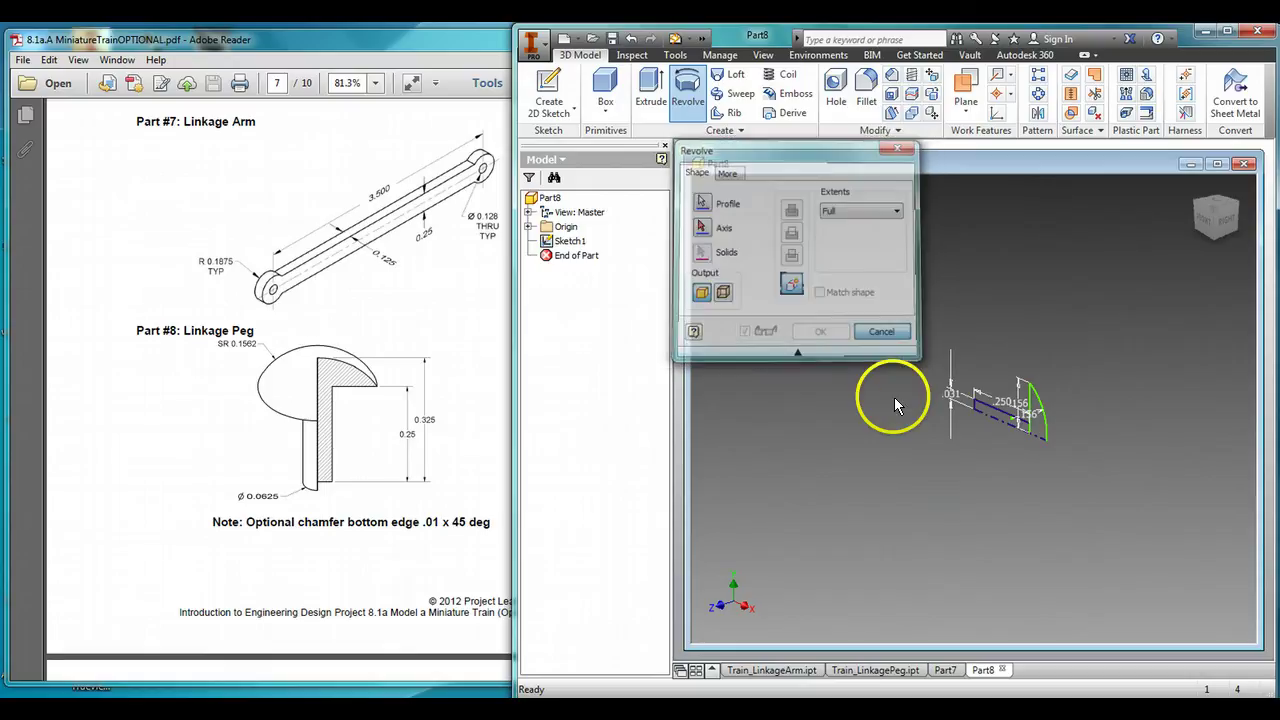
- Reopen the peg's profile sketch for editing
left_click(571, 245)
right_click(571, 245)
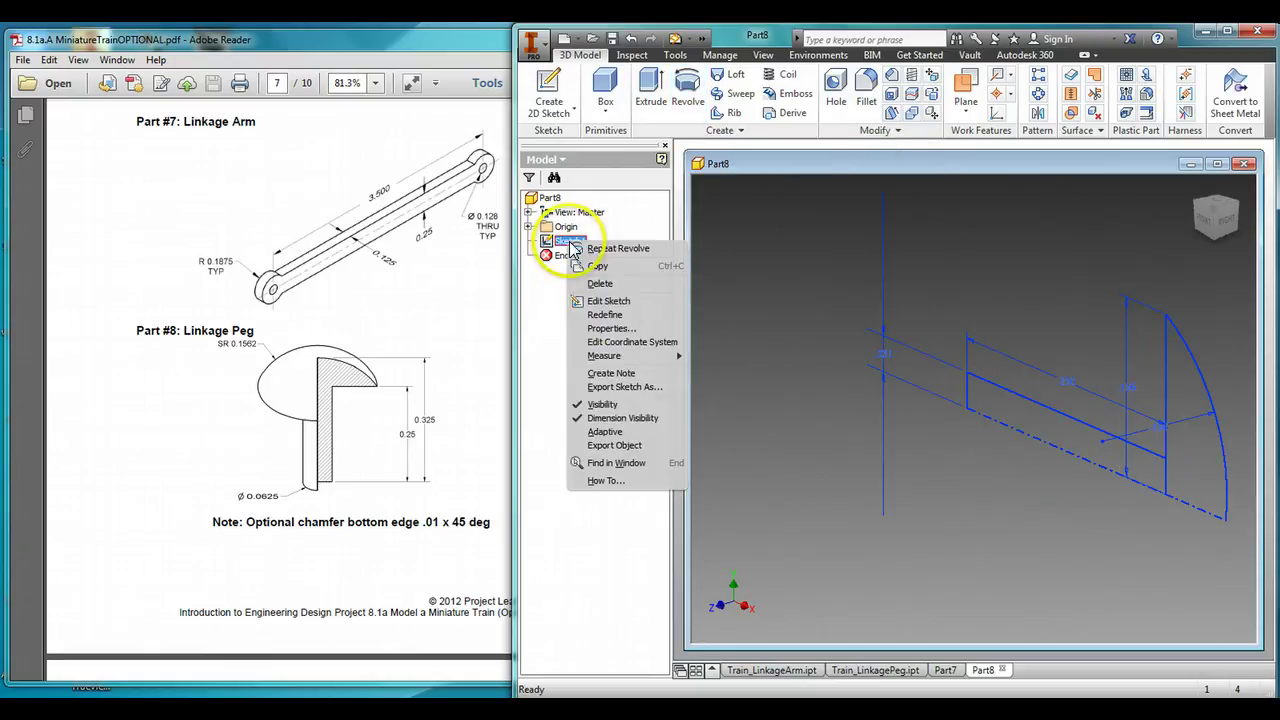
left_click(582, 308)
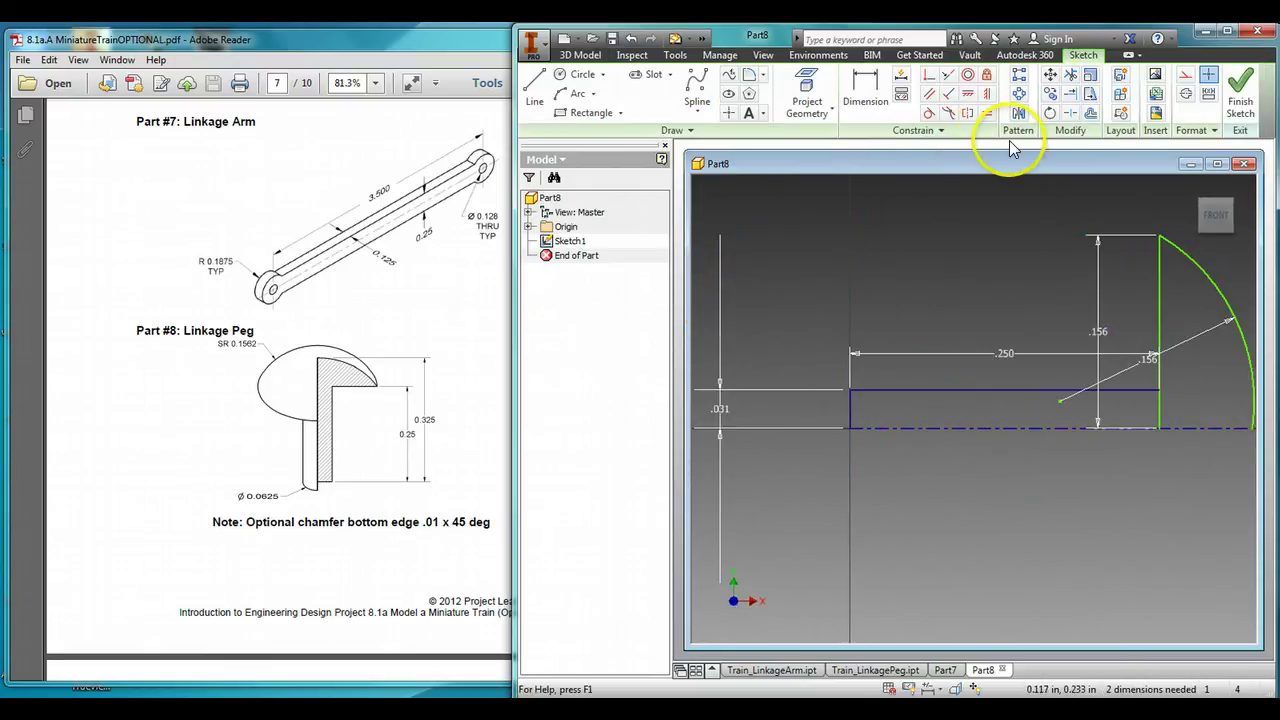
- Try trimming the vertical line between the shank line and the centerline, and undo the trim
left_click(1070, 74)
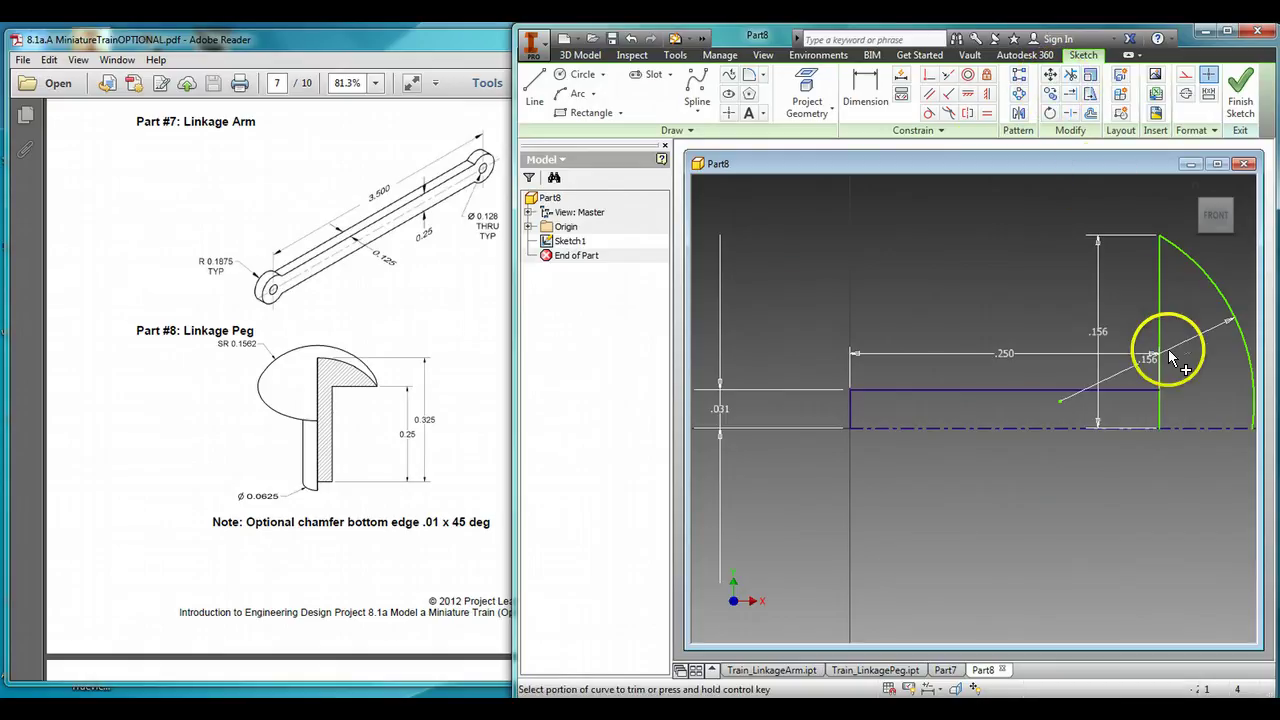
left_click(1159, 412)
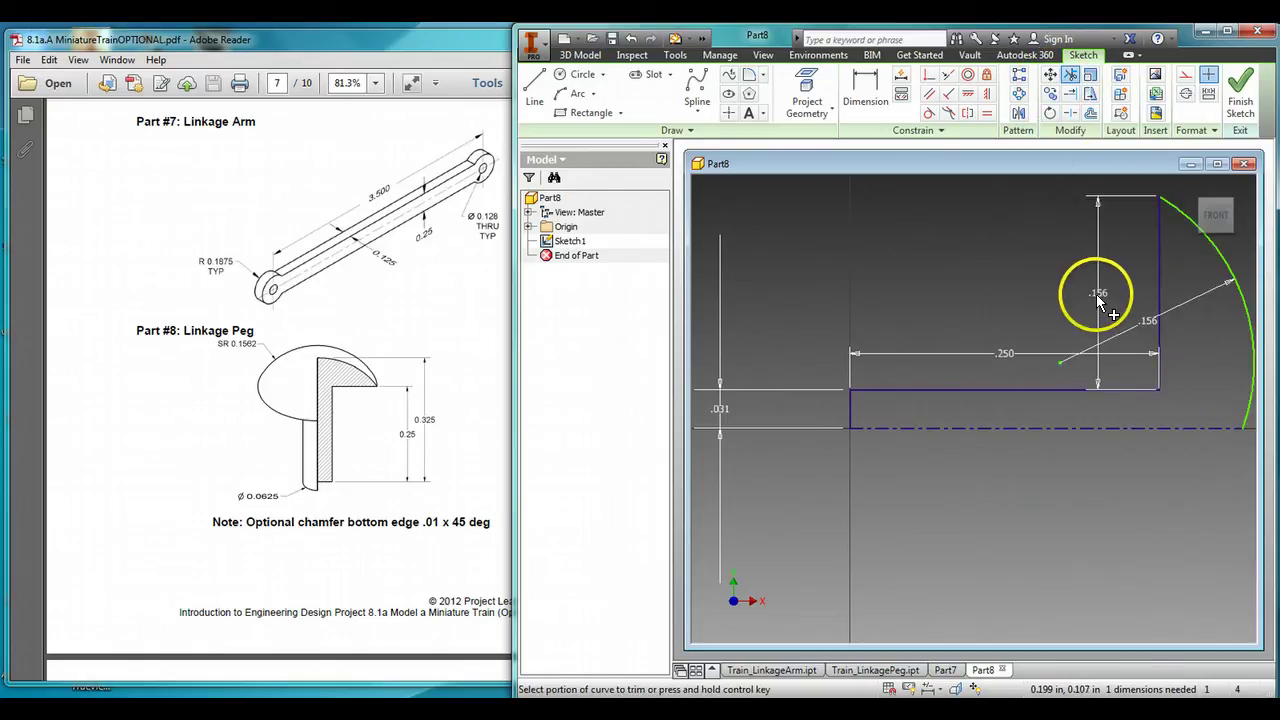
left_click(630, 39)
left_click(630, 39)
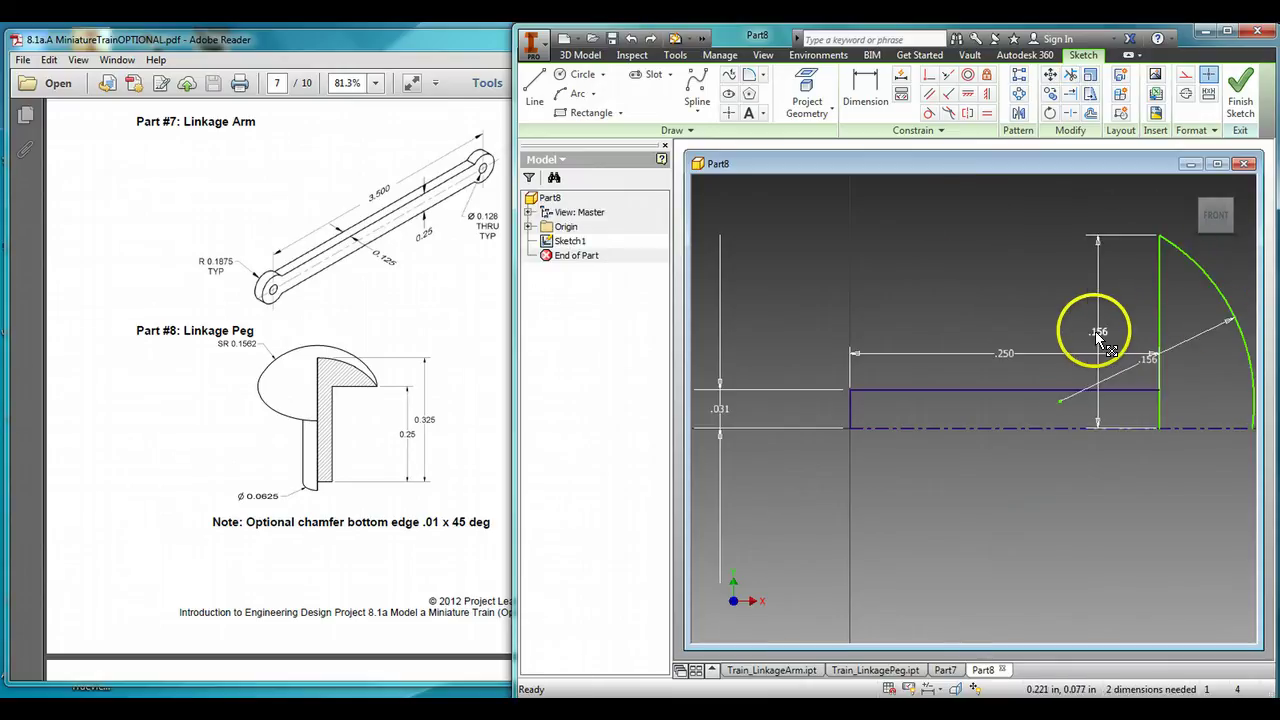
- Delete the vertical line's .156 length dimension and the arc's .156 radius dimension
right_click(1097, 338)
key("Escape")
right_click(1143, 358)
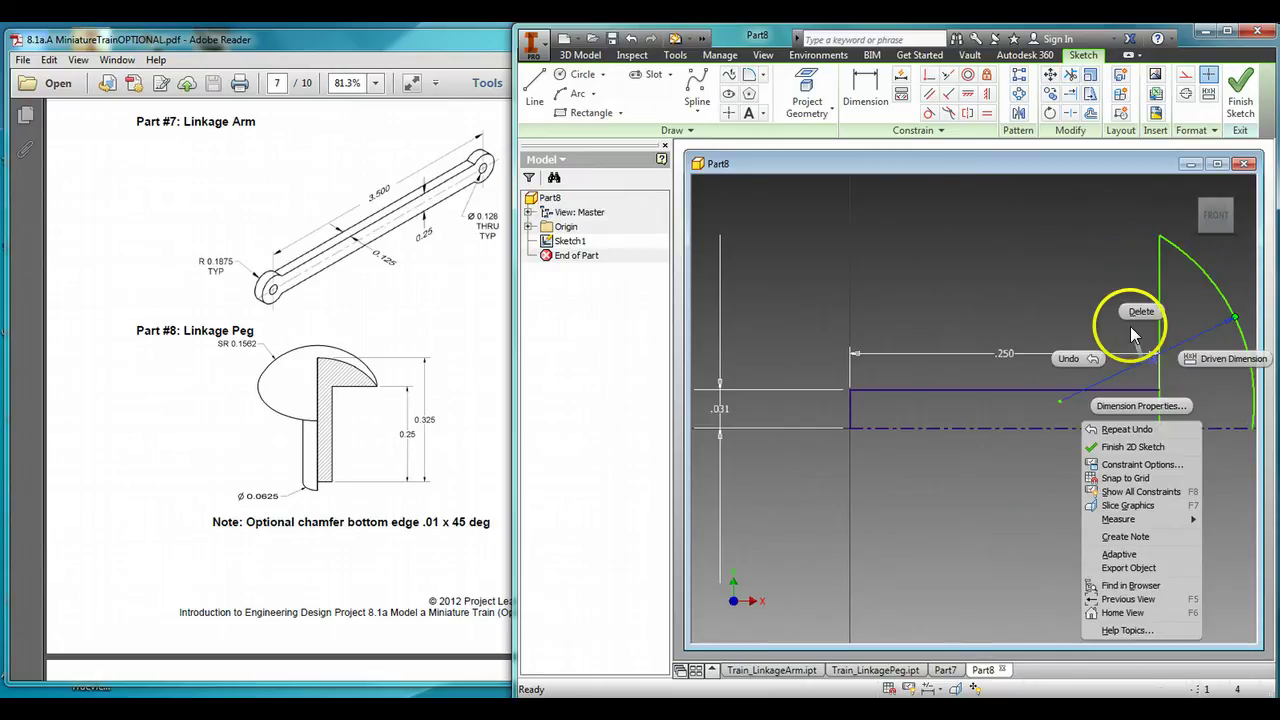
left_click(1143, 309)
- Trim the vertical line's segment between the shank line and the centerline, and finish the sketch
left_click(1068, 76)
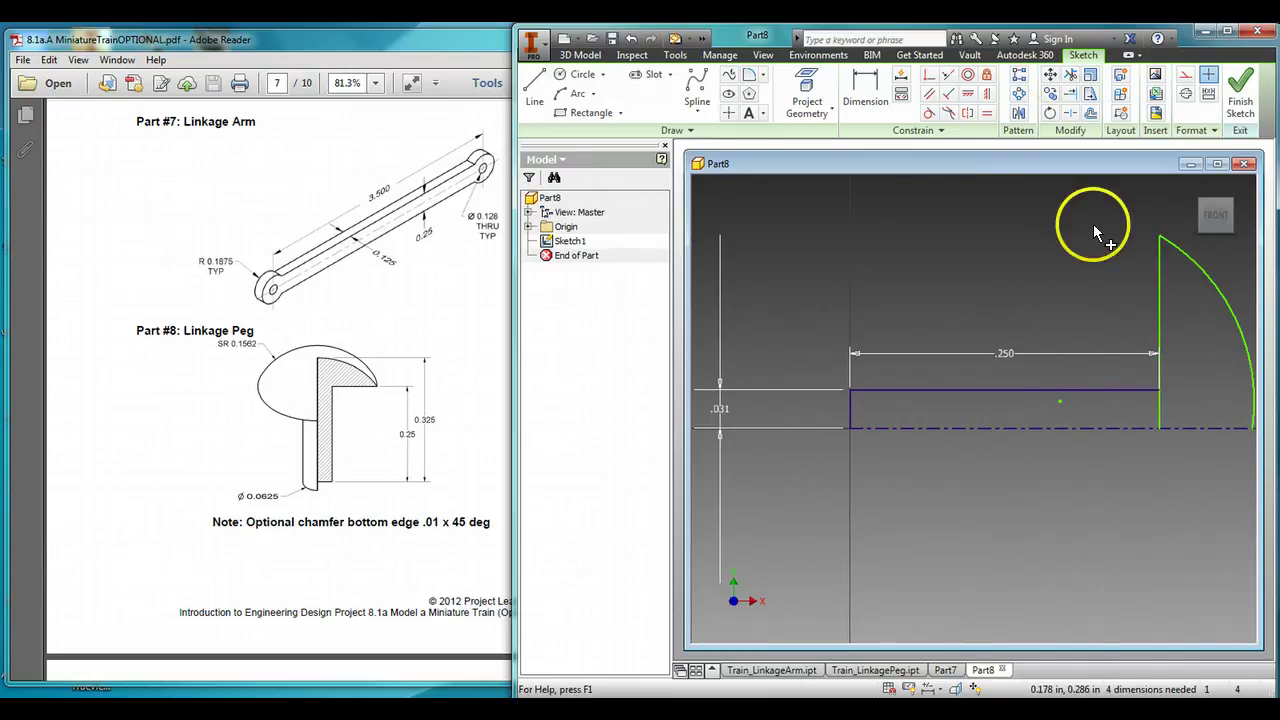
left_click(1159, 407)
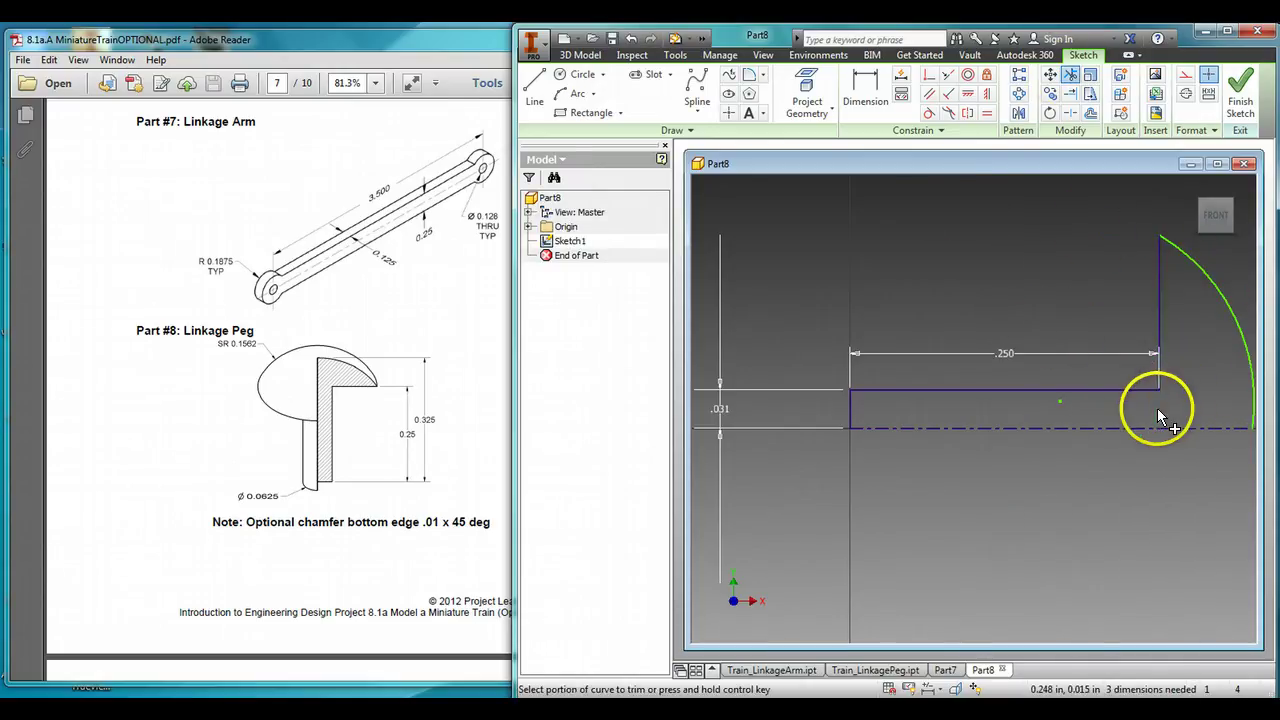
left_click(1240, 92)
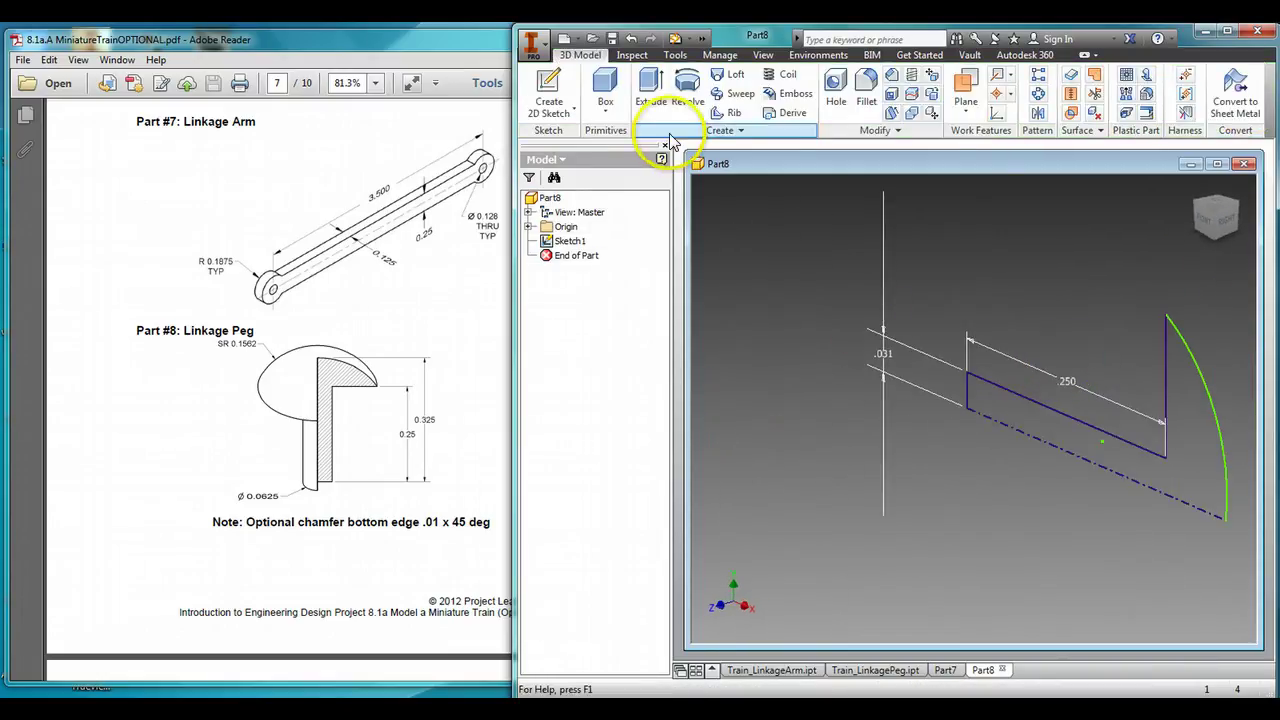
- Revolve the closed half profile a full turn about the centerline to form the solid peg
left_click(686, 86)
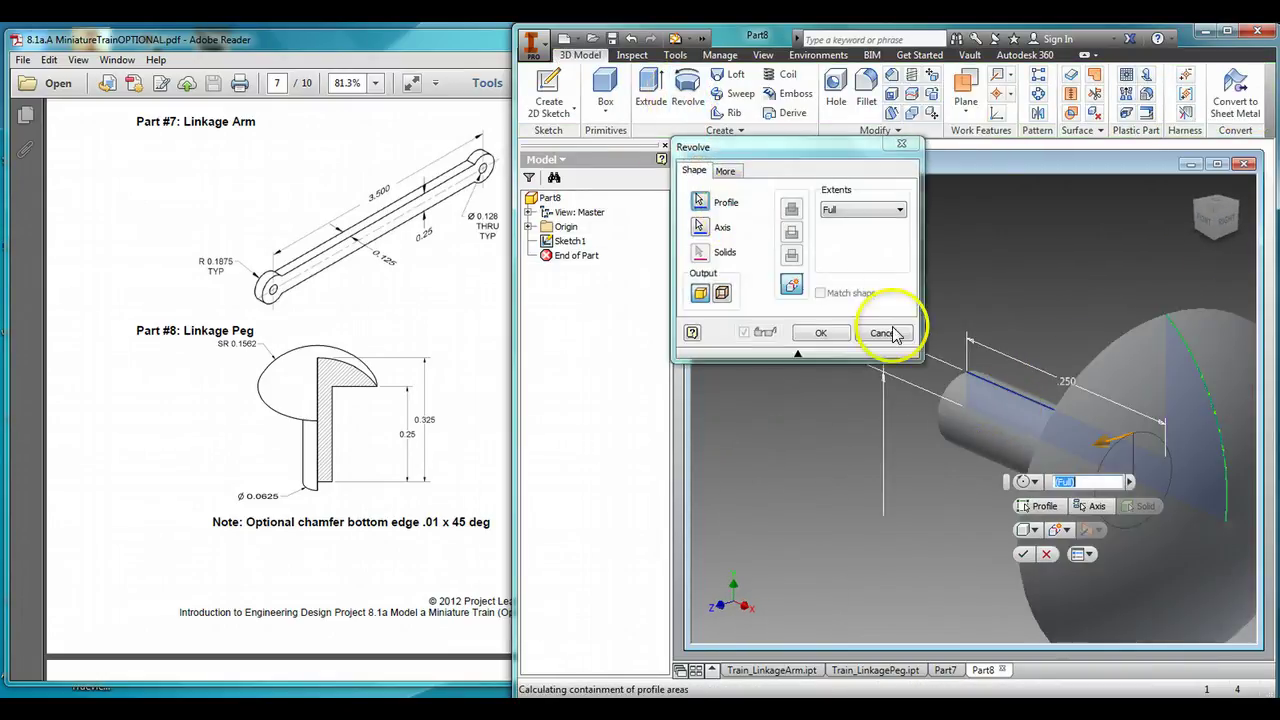
left_click(1023, 553)
middle_click_drag(871, 337, 753, 298)
- Examine the finished peg from several sides, ending in a top view with its head up as in the drawing
right_click(1195, 368)
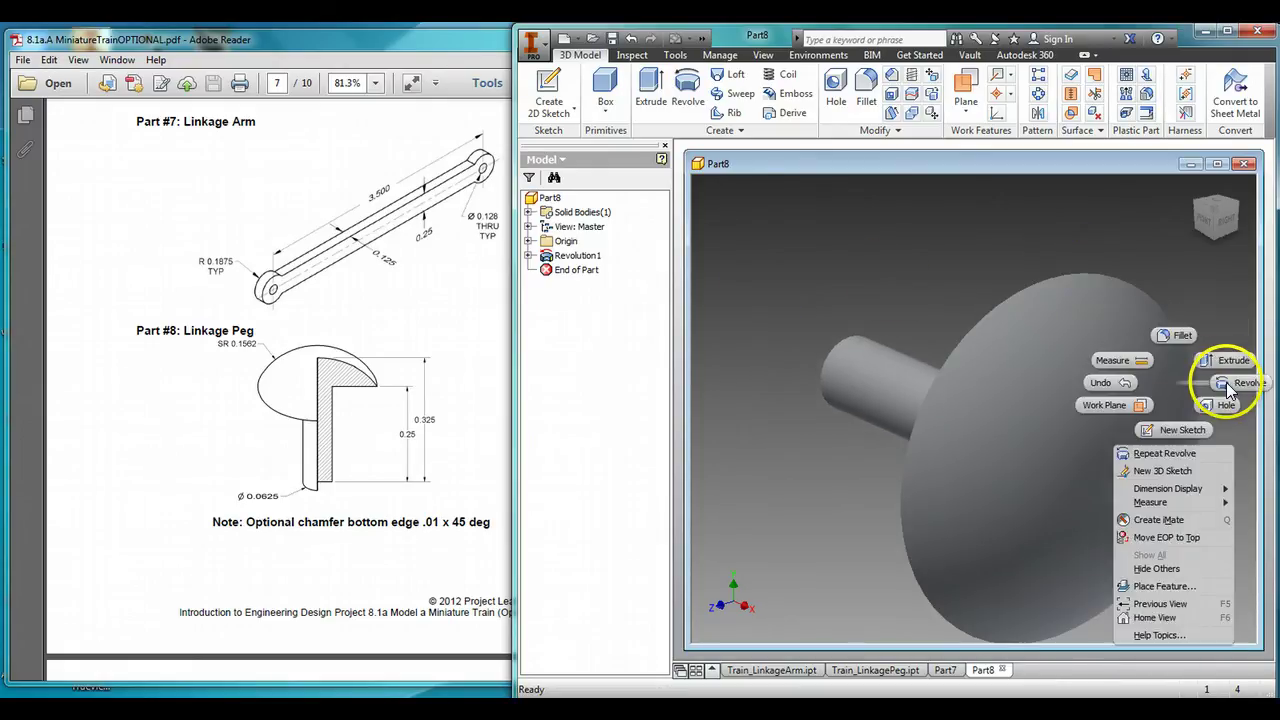
left_click(1209, 313)
left_click(1067, 457)
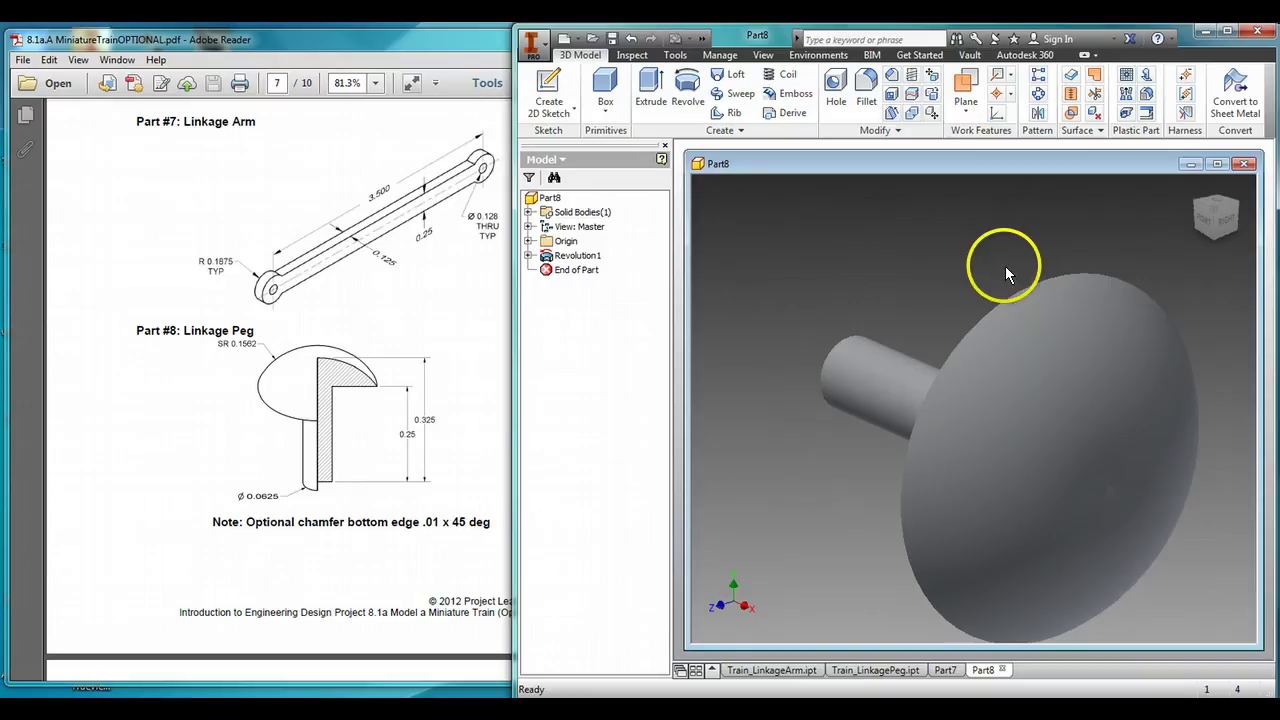
left_click(1212, 237)
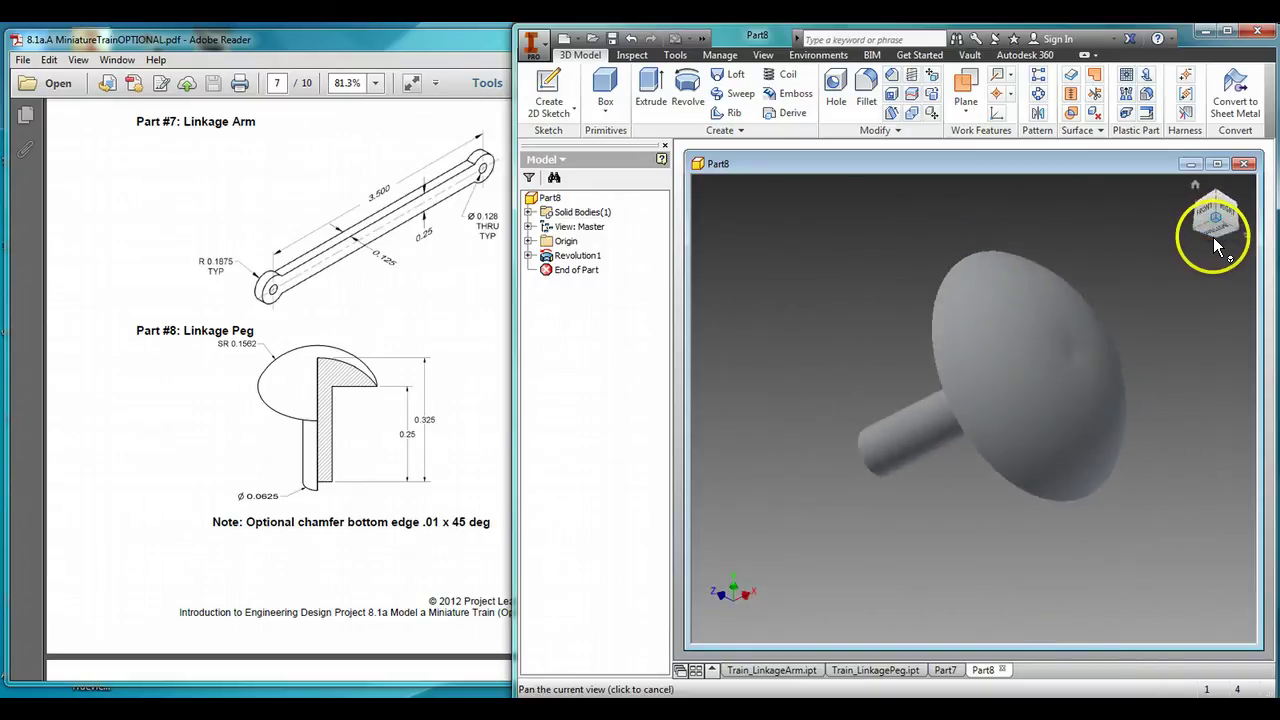
left_click(1213, 237)
left_click(1214, 236)
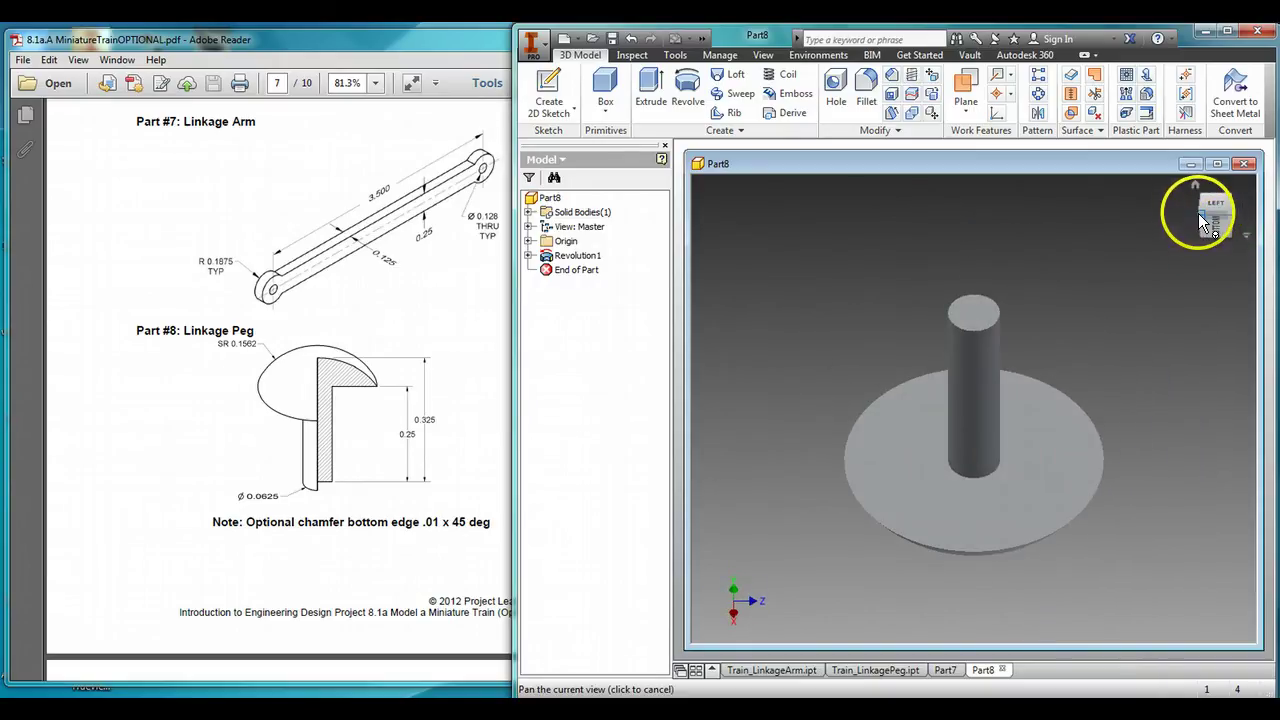
left_click(1232, 214)
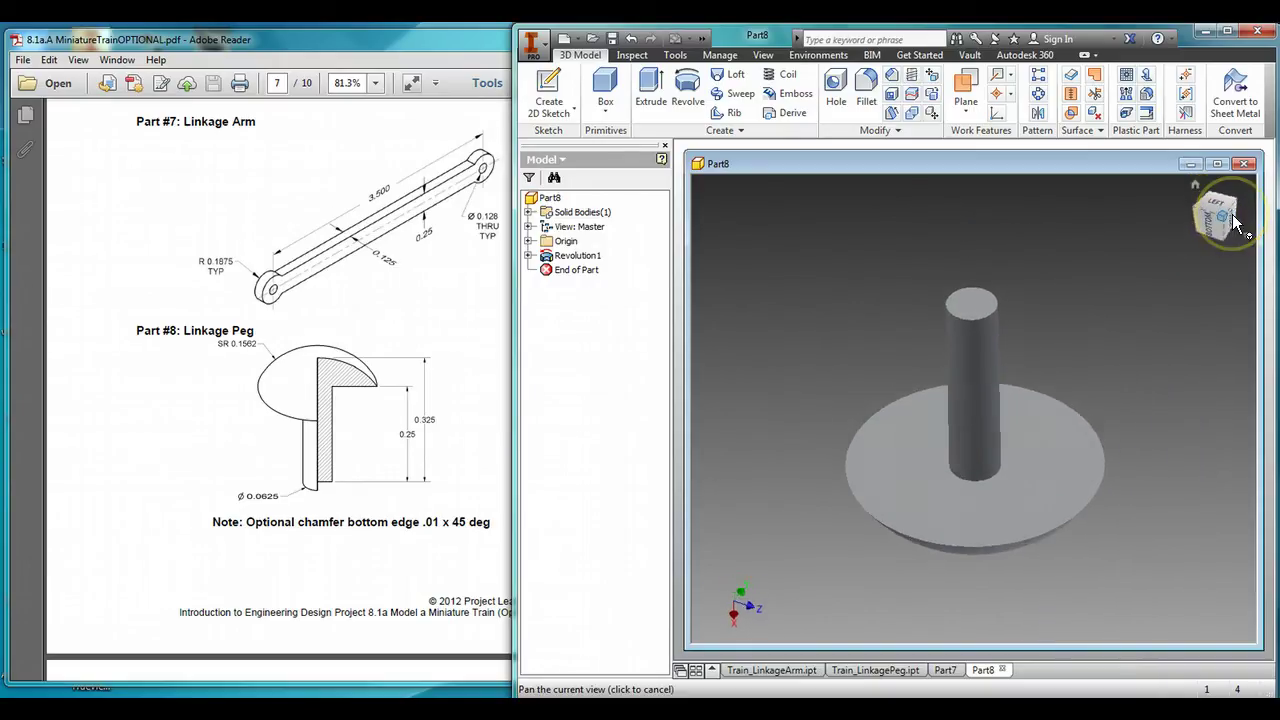
left_click(1238, 212)
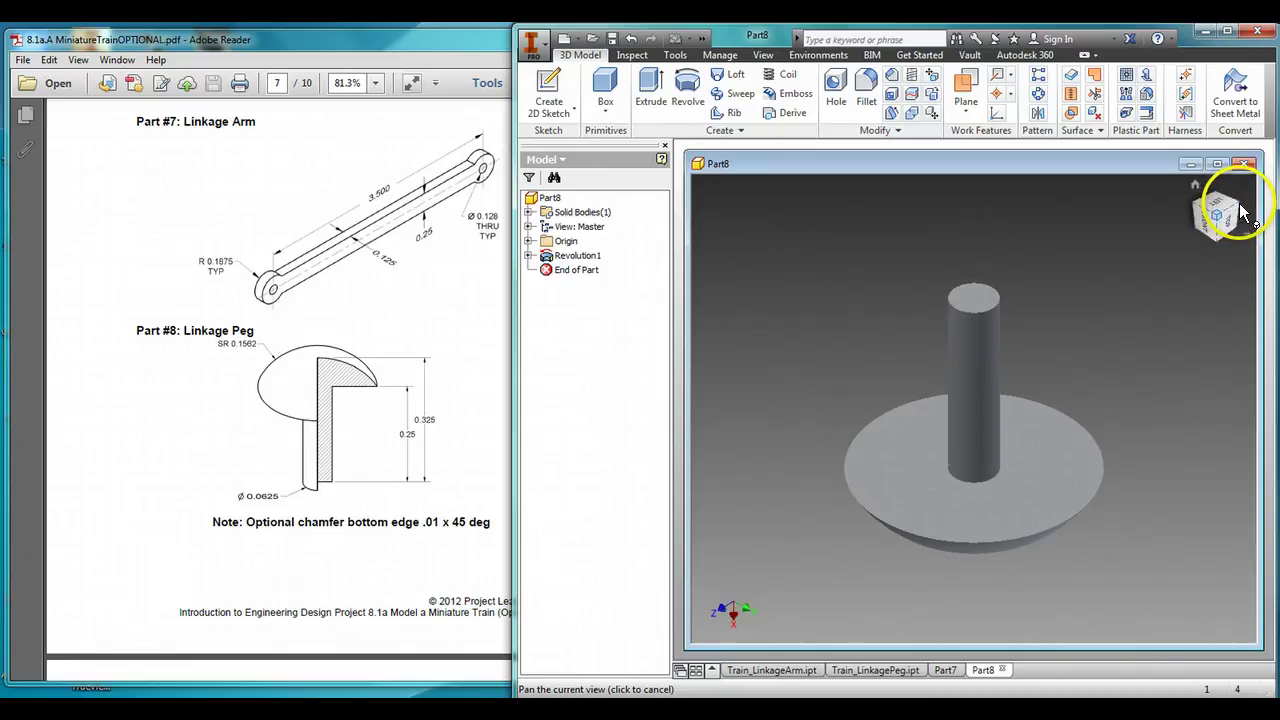
left_click(1219, 229)
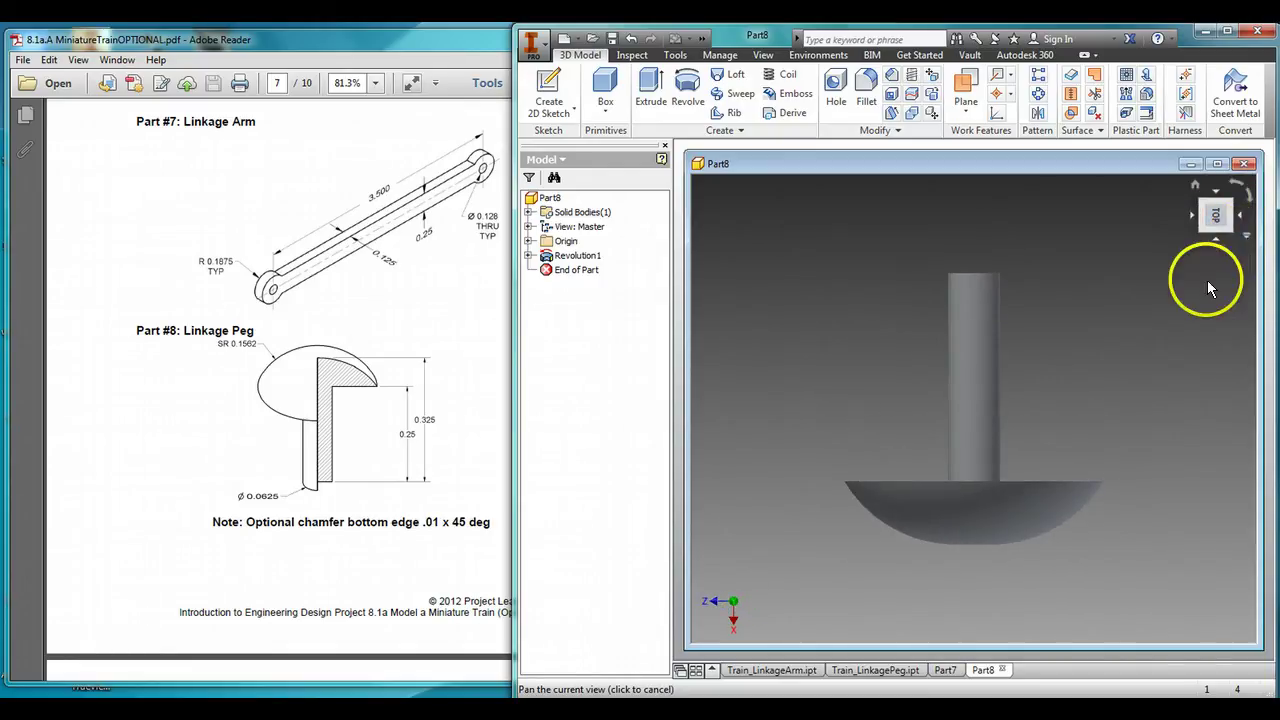
left_click(1238, 190)
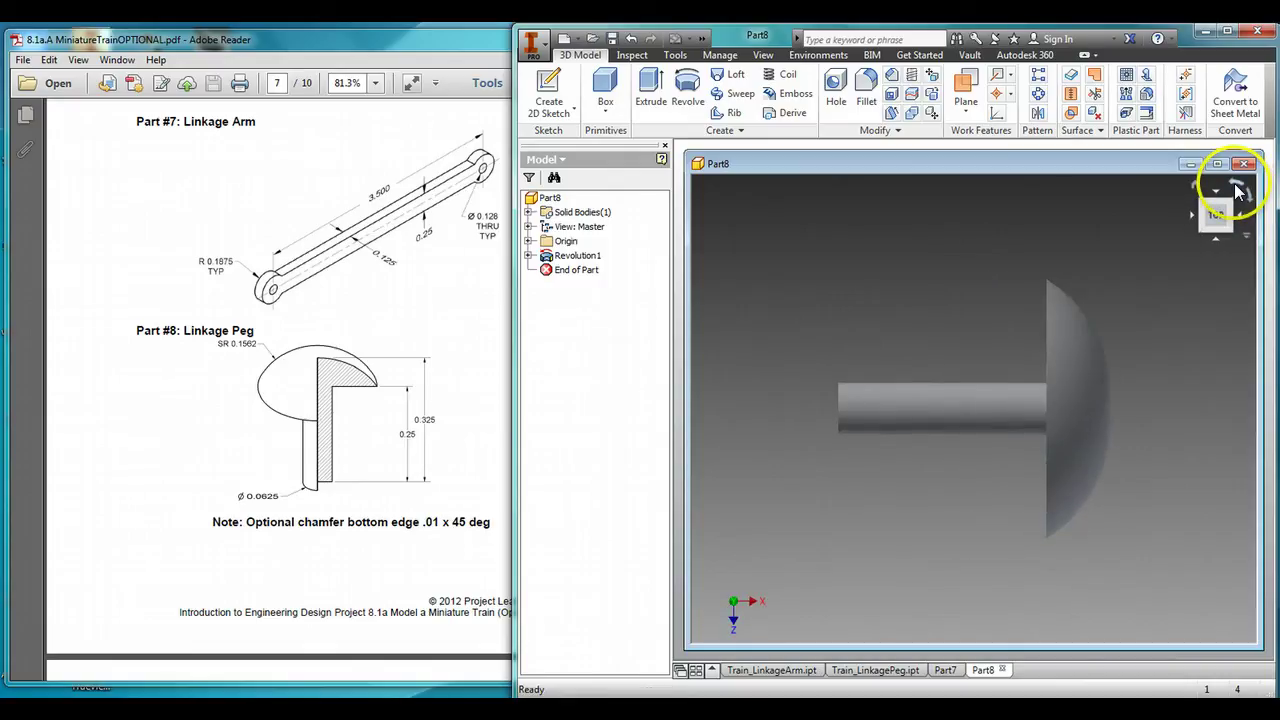
left_click(1238, 190)
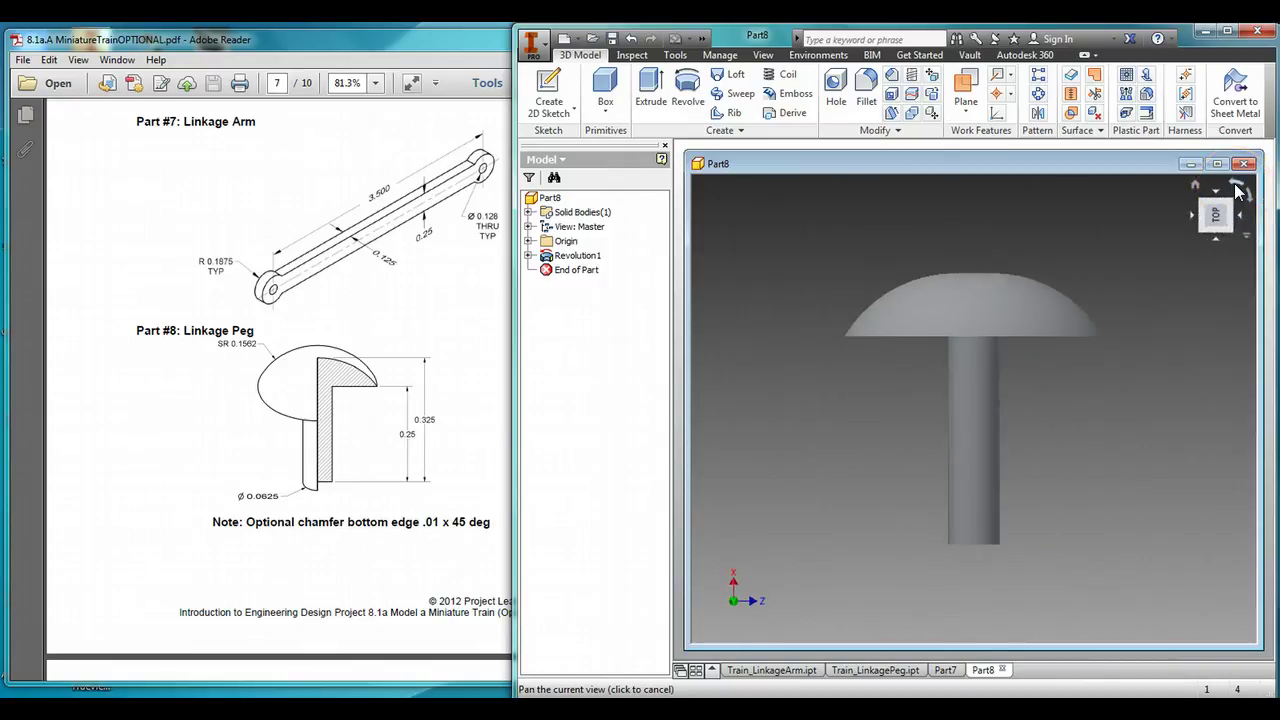